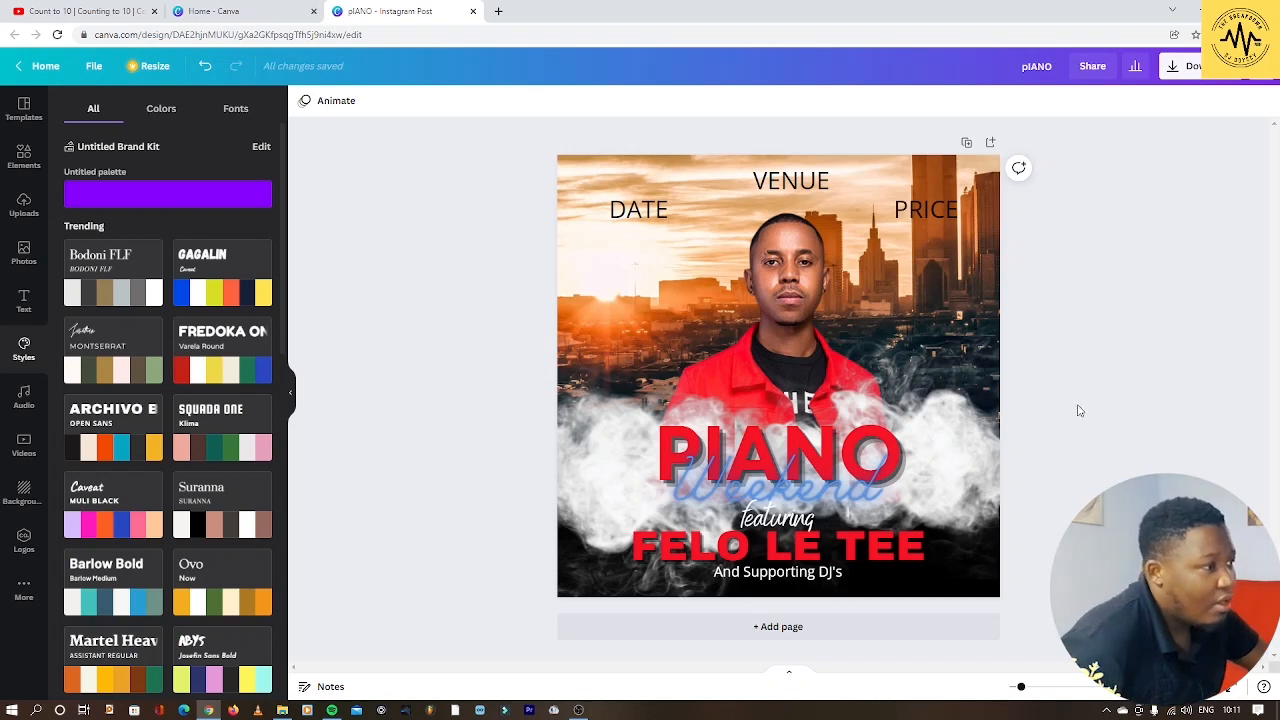
# Add a blank page 2 and search the stock photo library for 'city'
pyautogui.click(992, 145)
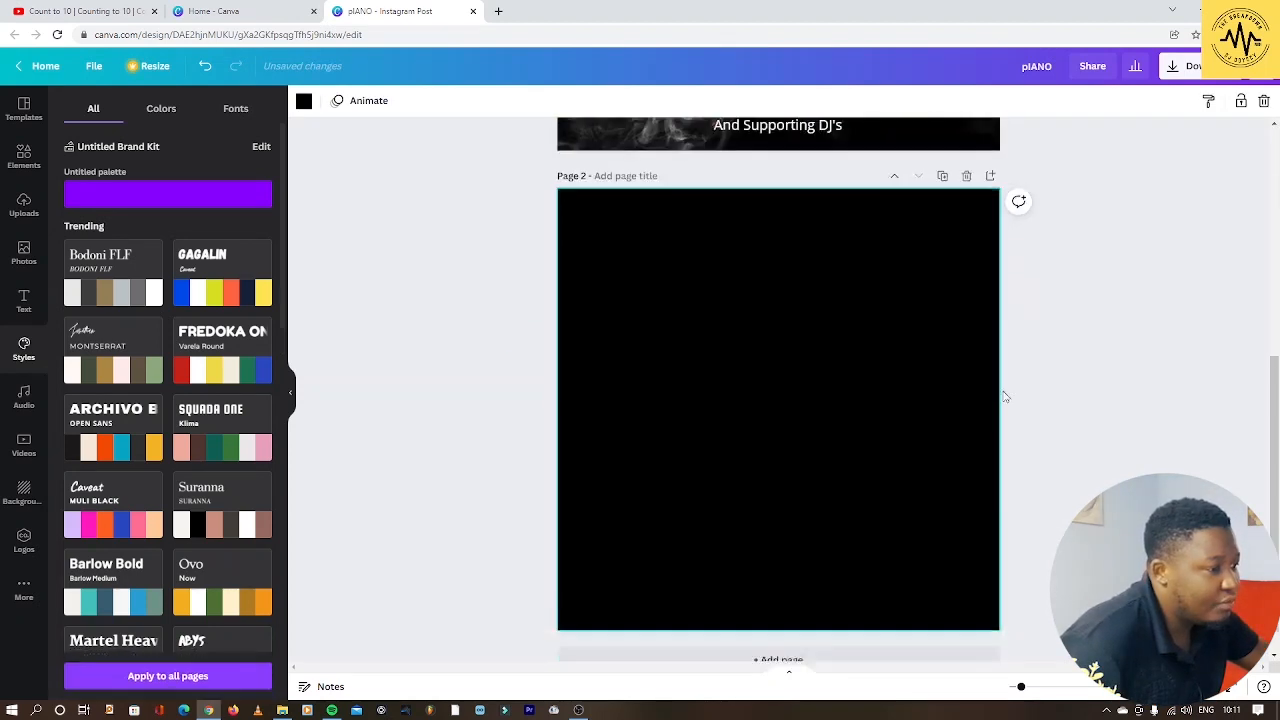
pyautogui.scroll(5, 1000, 400)
pyautogui.scroll(-1, 1060, 360)
pyautogui.scroll(-2, 1080, 378)
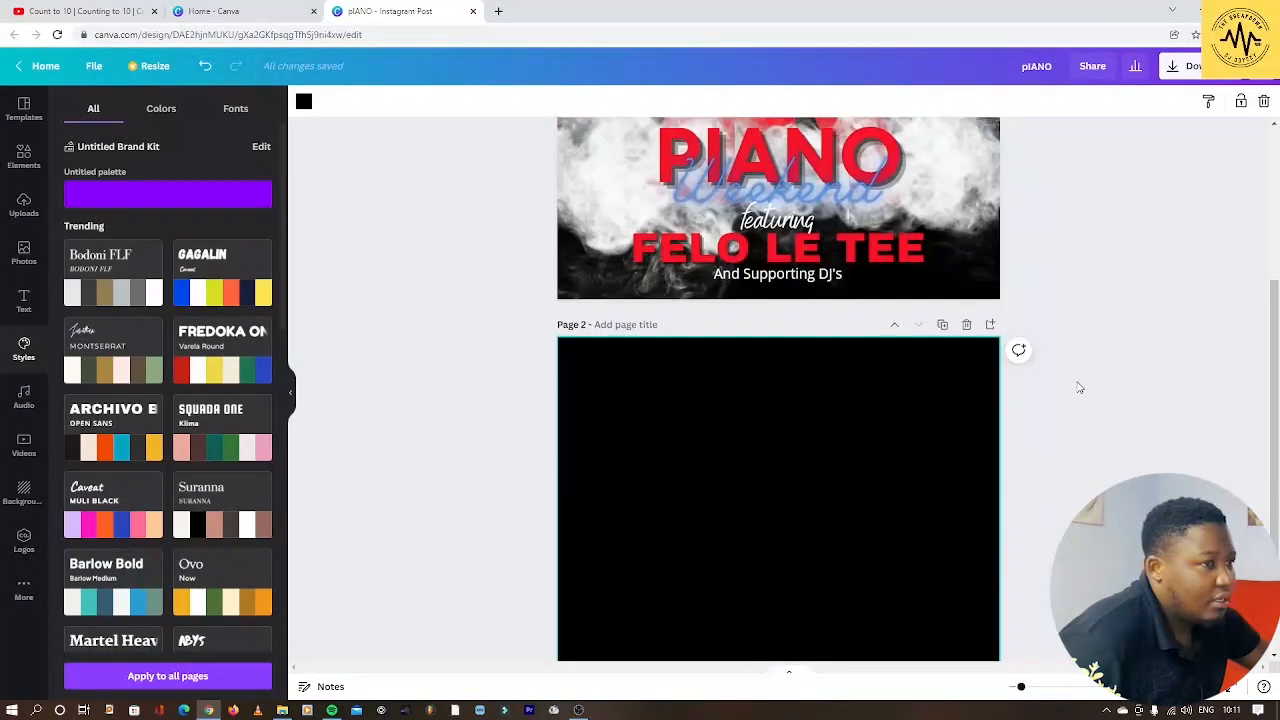
pyautogui.scroll(-1, 1078, 384)
pyautogui.scroll(2, 1076, 386)
pyautogui.scroll(2, 1075, 386)
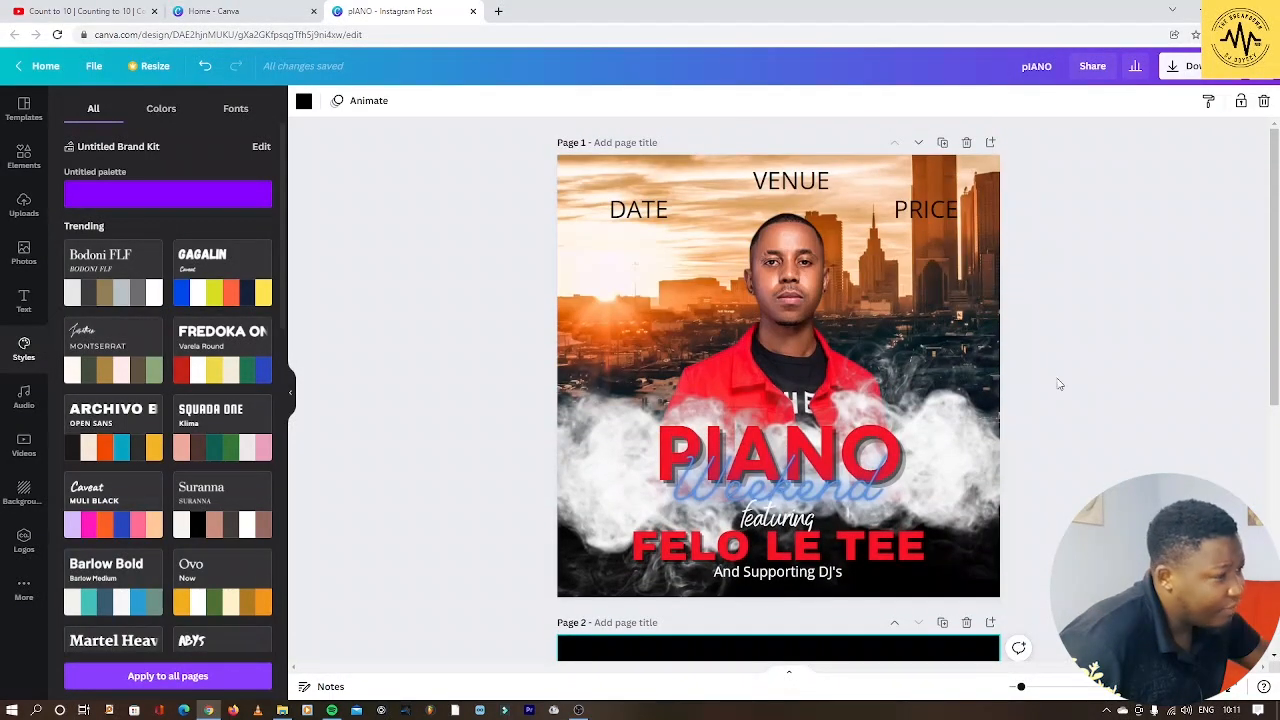
pyautogui.click(605, 261)
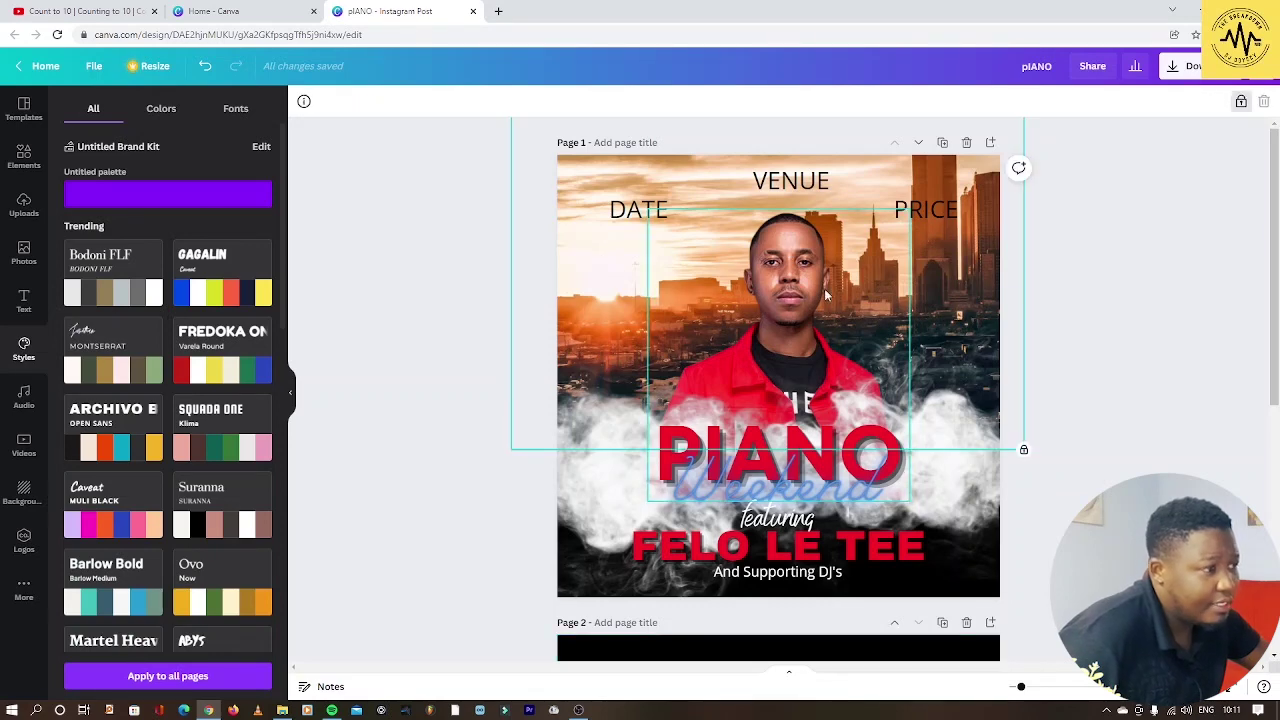
pyautogui.click(24, 253)
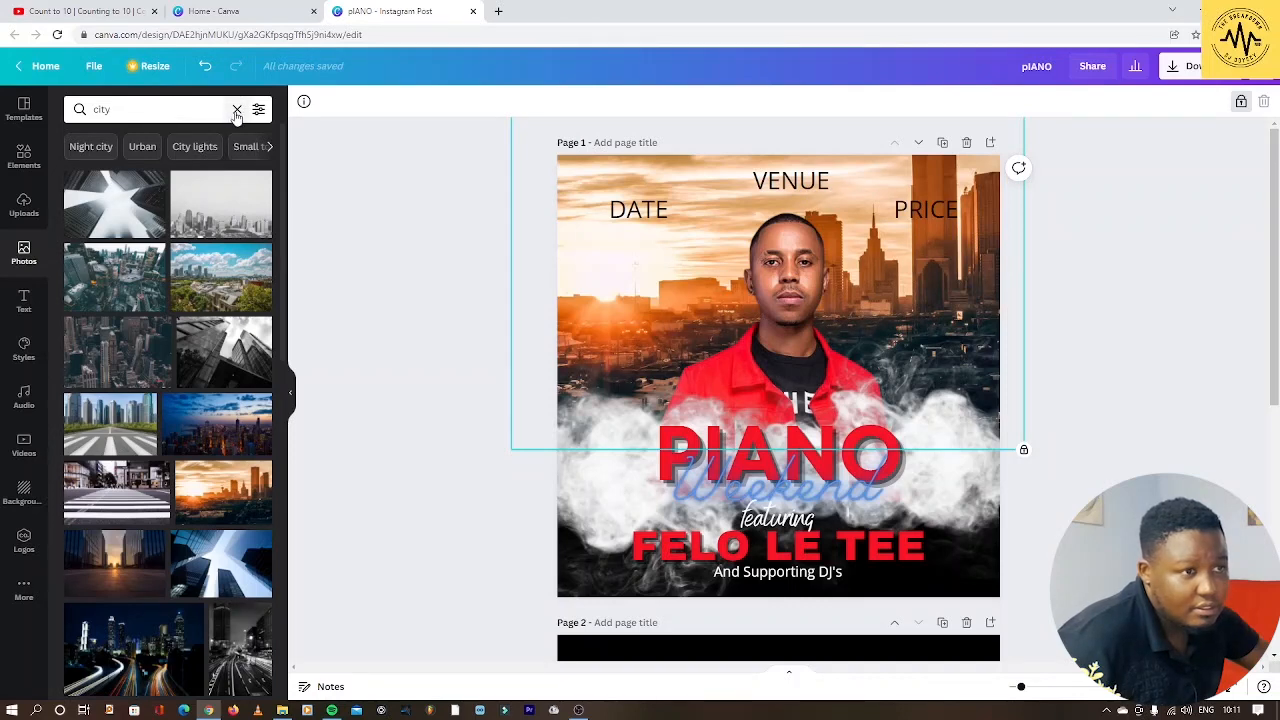
pyautogui.click(236, 109)
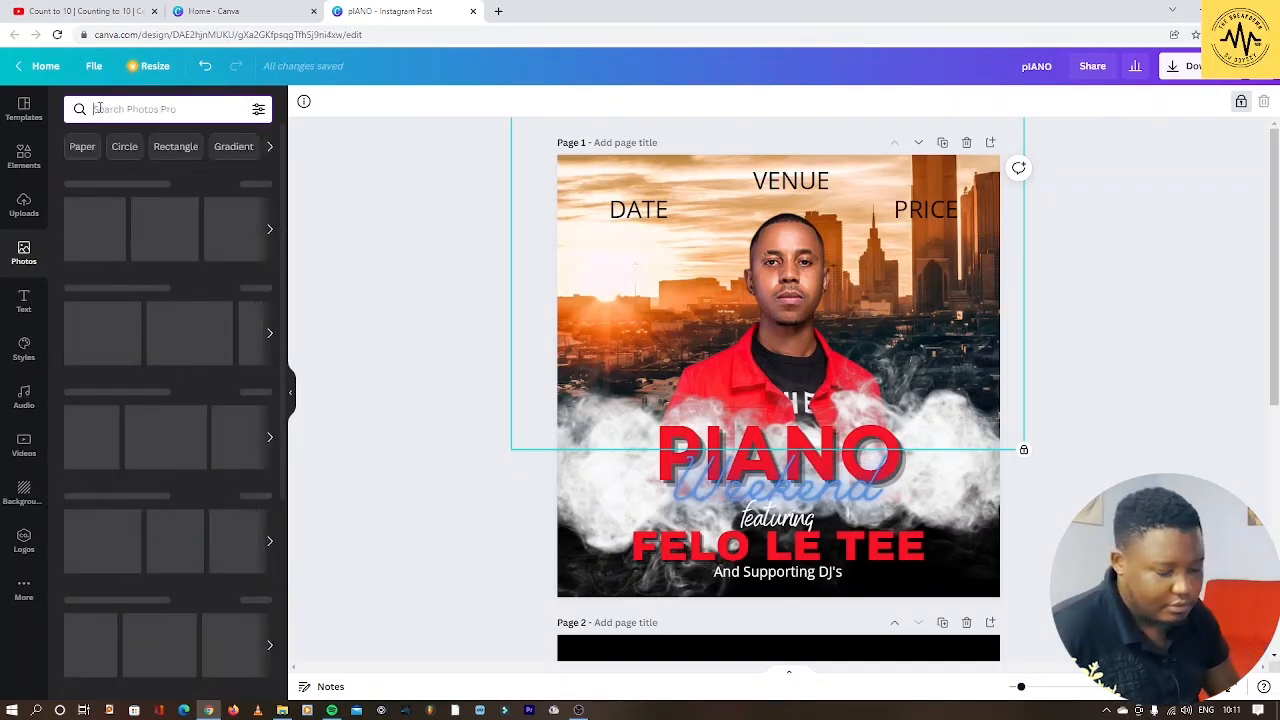
pyautogui.write('city')
pyautogui.press('Return')
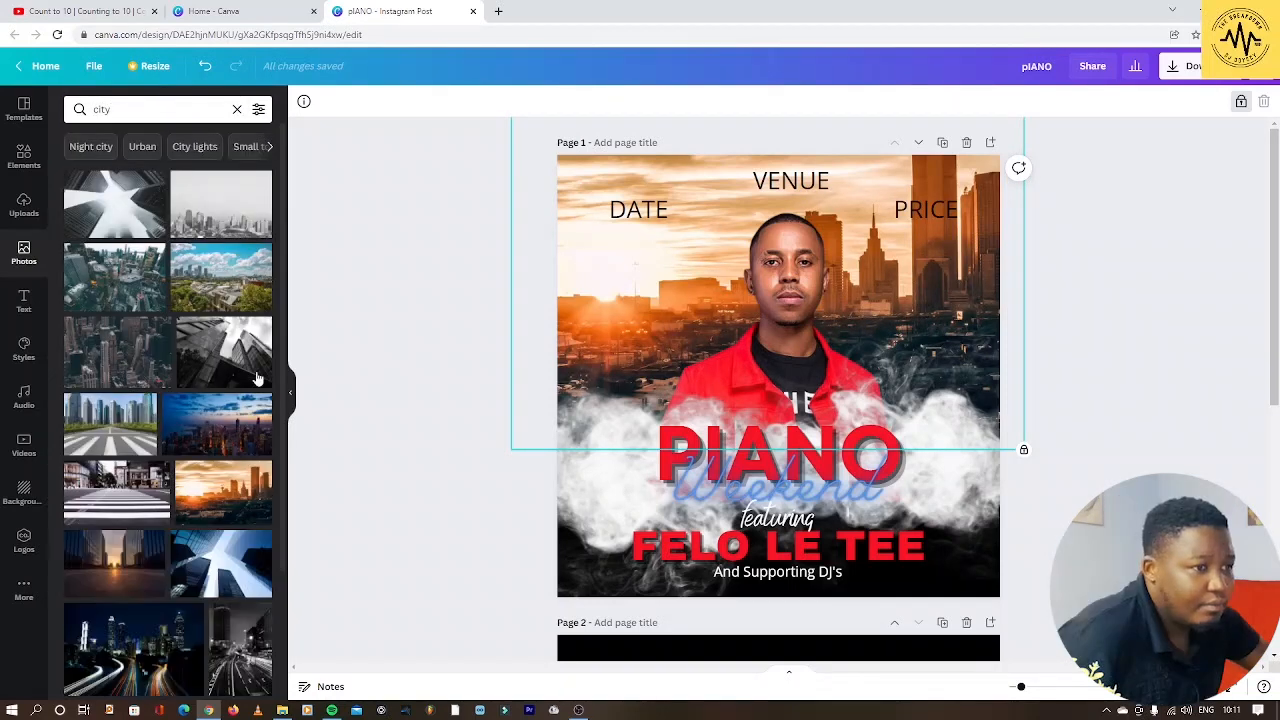
pyautogui.scroll(-1, 232, 377)
pyautogui.scroll(-2, 232, 377)
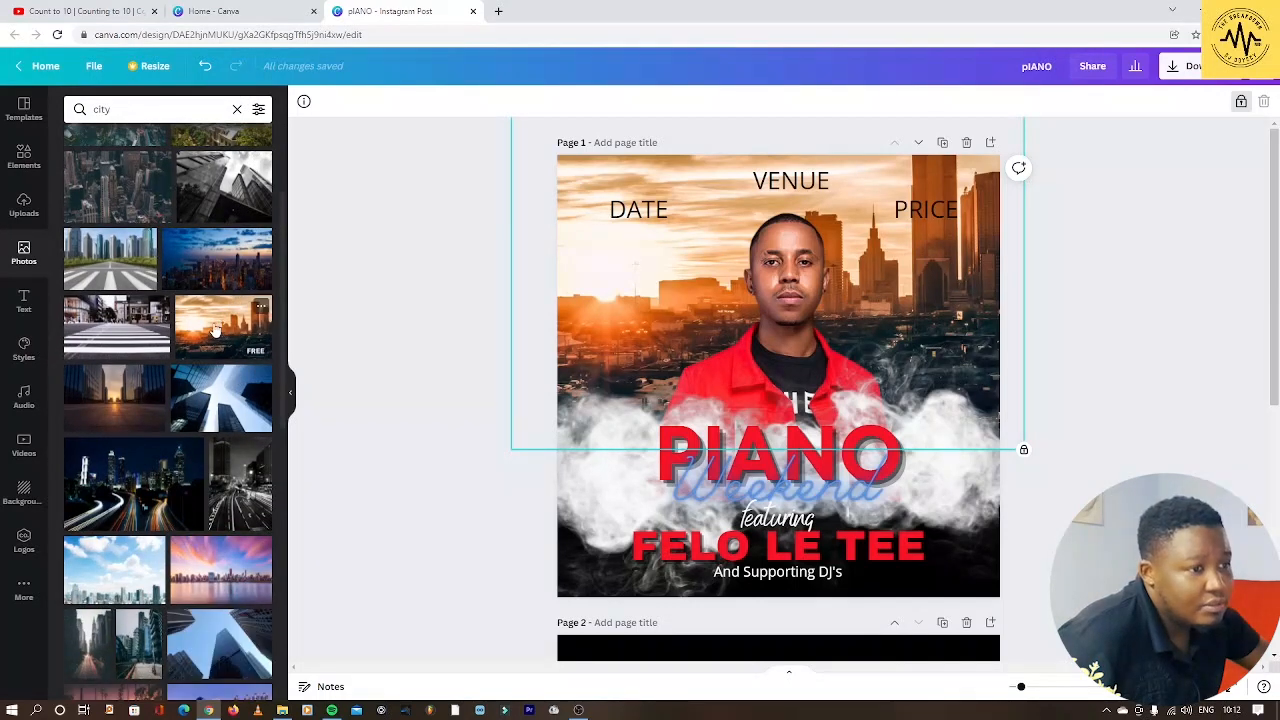
pyautogui.scroll(-2, 408, 434)
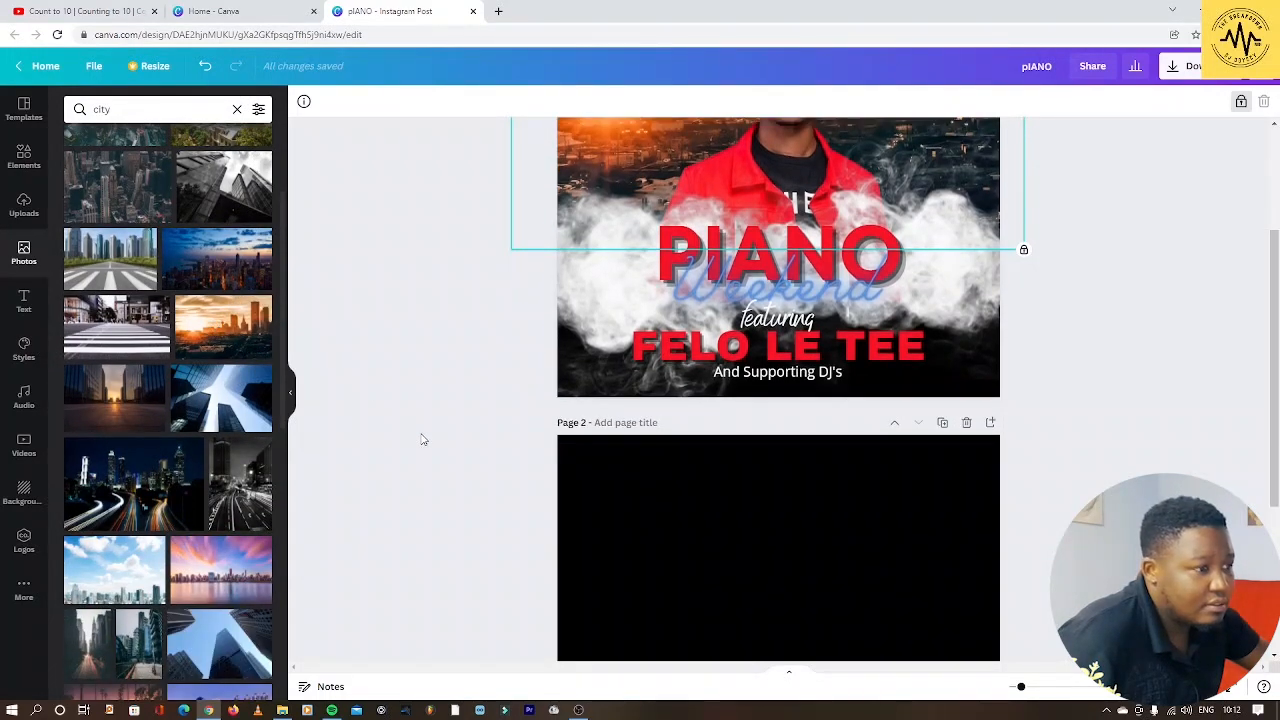
pyautogui.scroll(-2, 422, 440)
pyautogui.scroll(-1, 471, 434)
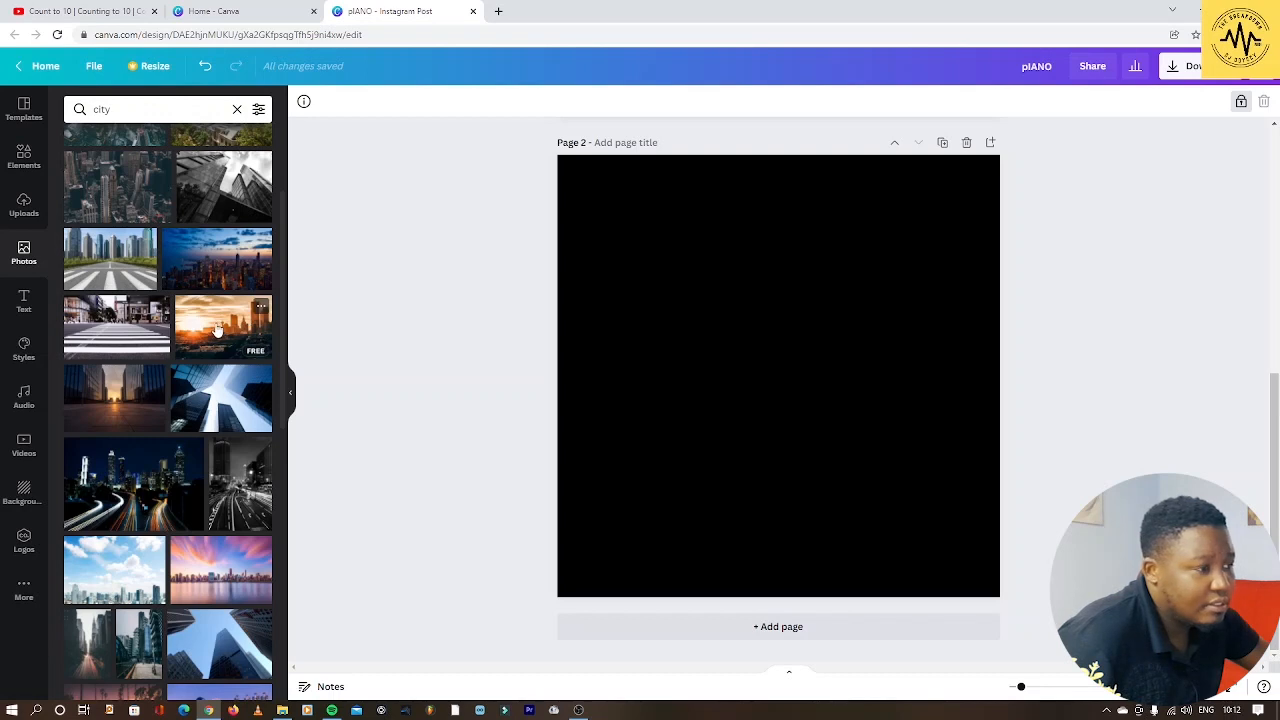
# Place the sunset skyline photo across the top of page 2
pyautogui.moveTo(217, 330); pyautogui.dragTo(220, 337)
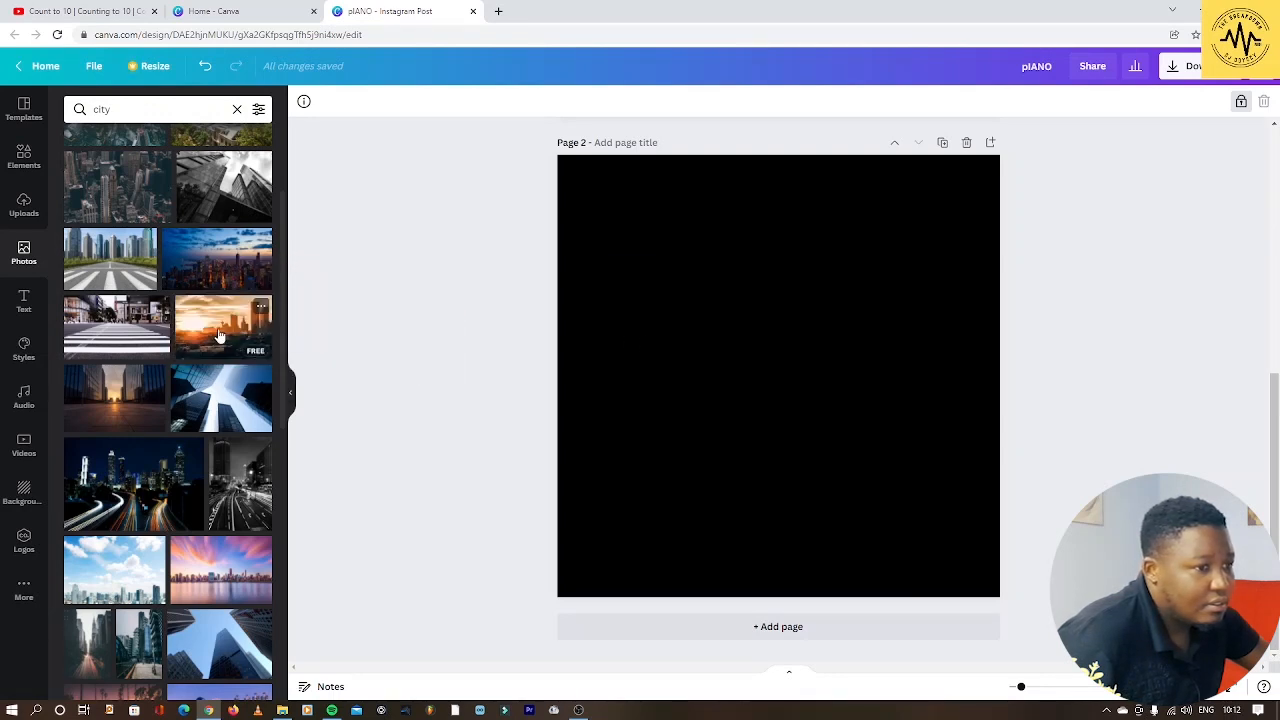
pyautogui.click(220, 337)
pyautogui.moveTo(824, 329); pyautogui.dragTo(825, 272)
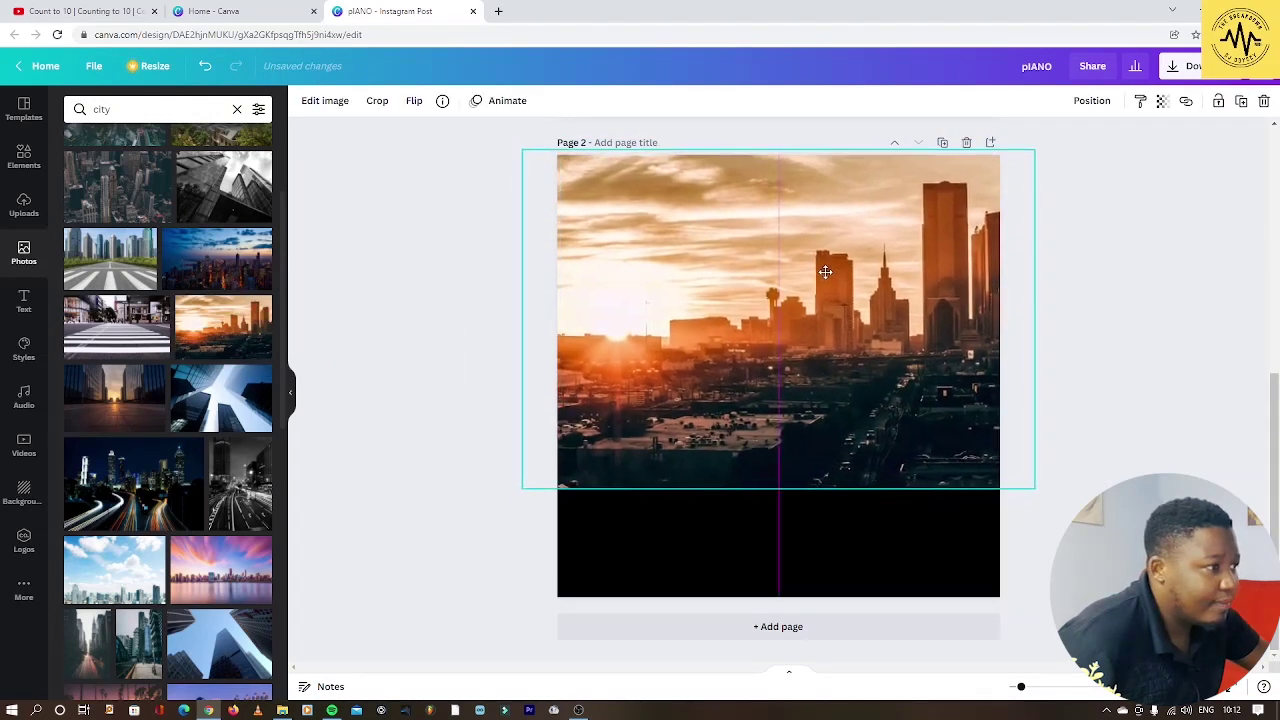
pyautogui.click(1213, 402)
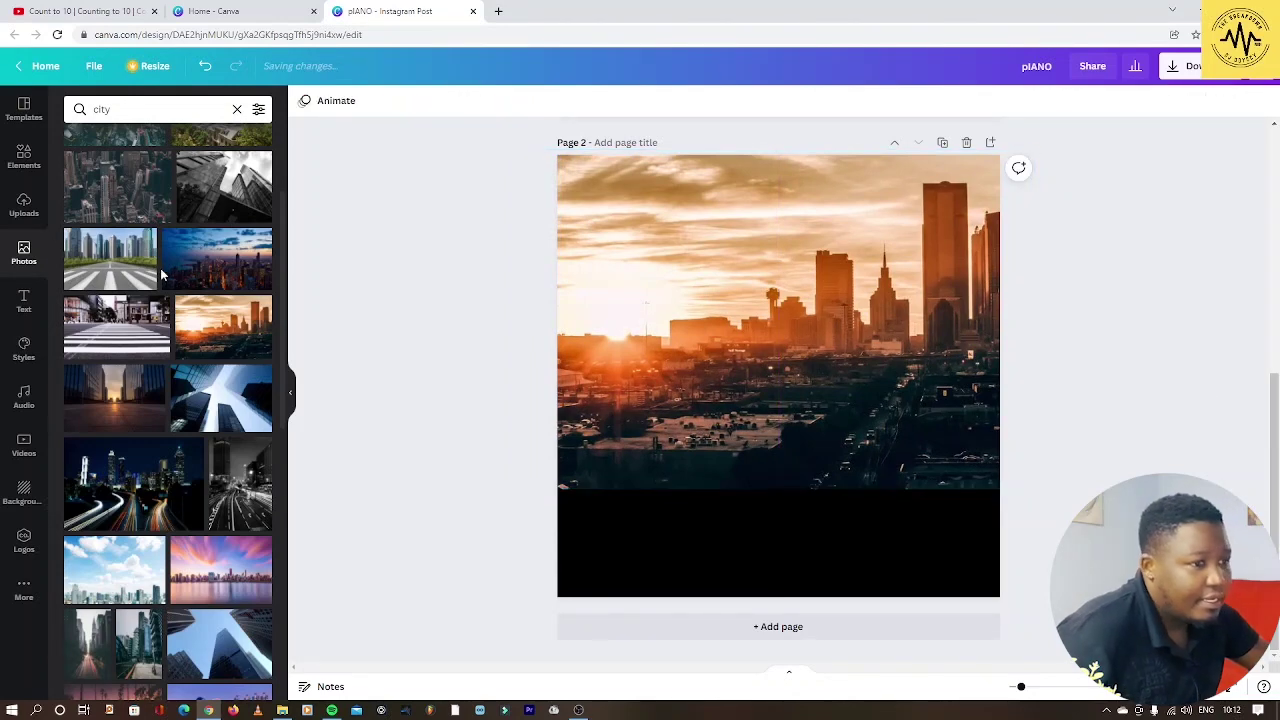
# Place the uploaded red-jacket portrait on page 2 and remove its background with BG Remover
pyautogui.click(23, 205)
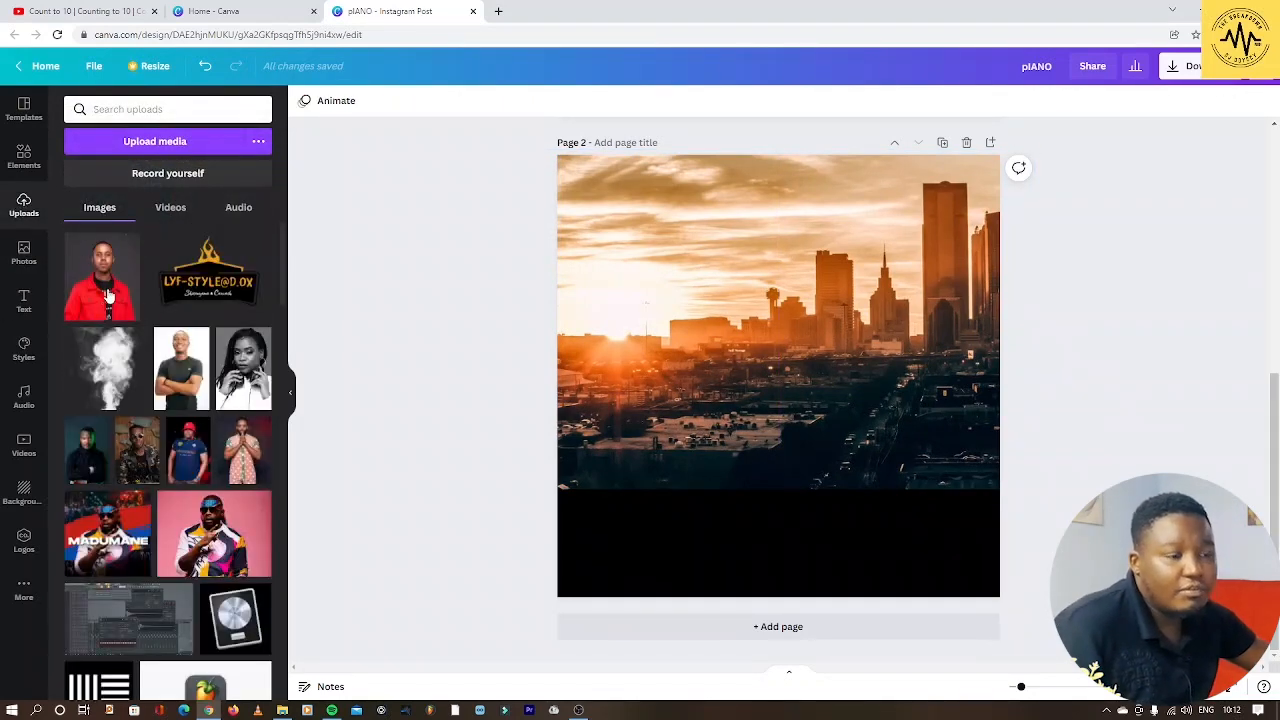
pyautogui.moveTo(109, 285)
pyautogui.mouseDown()
pyautogui.moveTo(835, 425)
pyautogui.moveTo(832, 406)
pyautogui.mouseUp()
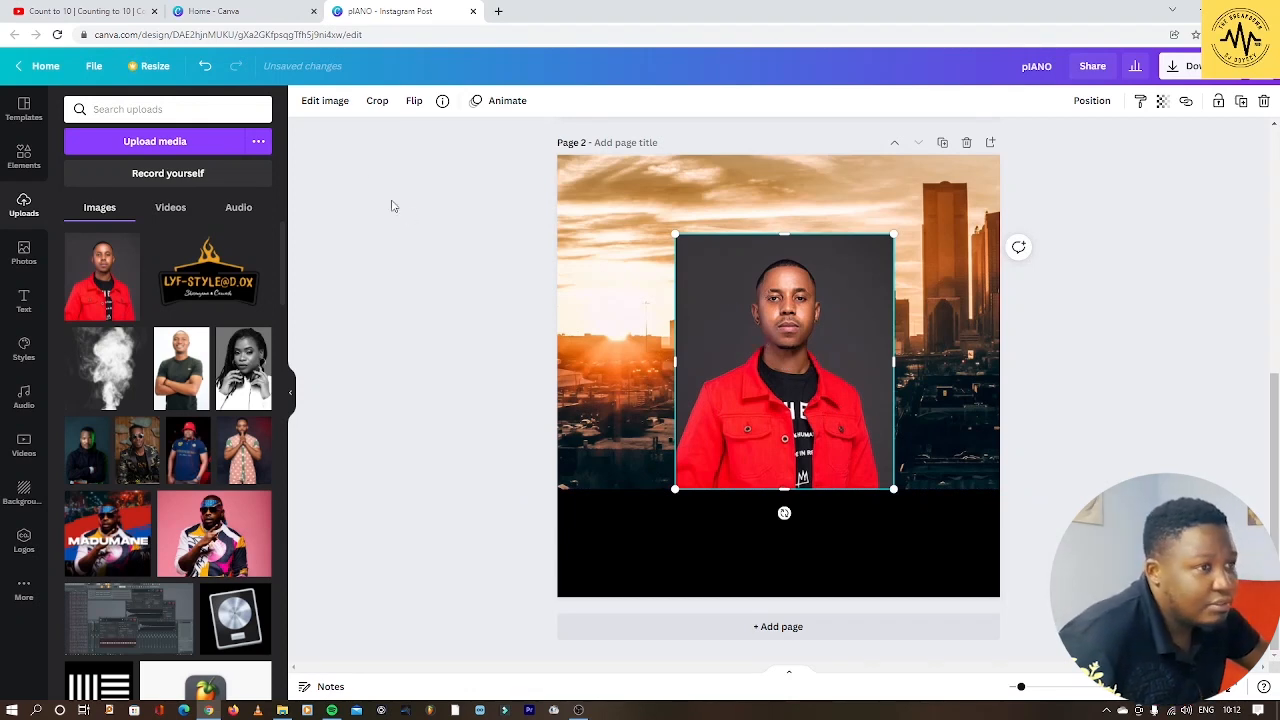
pyautogui.click(322, 104)
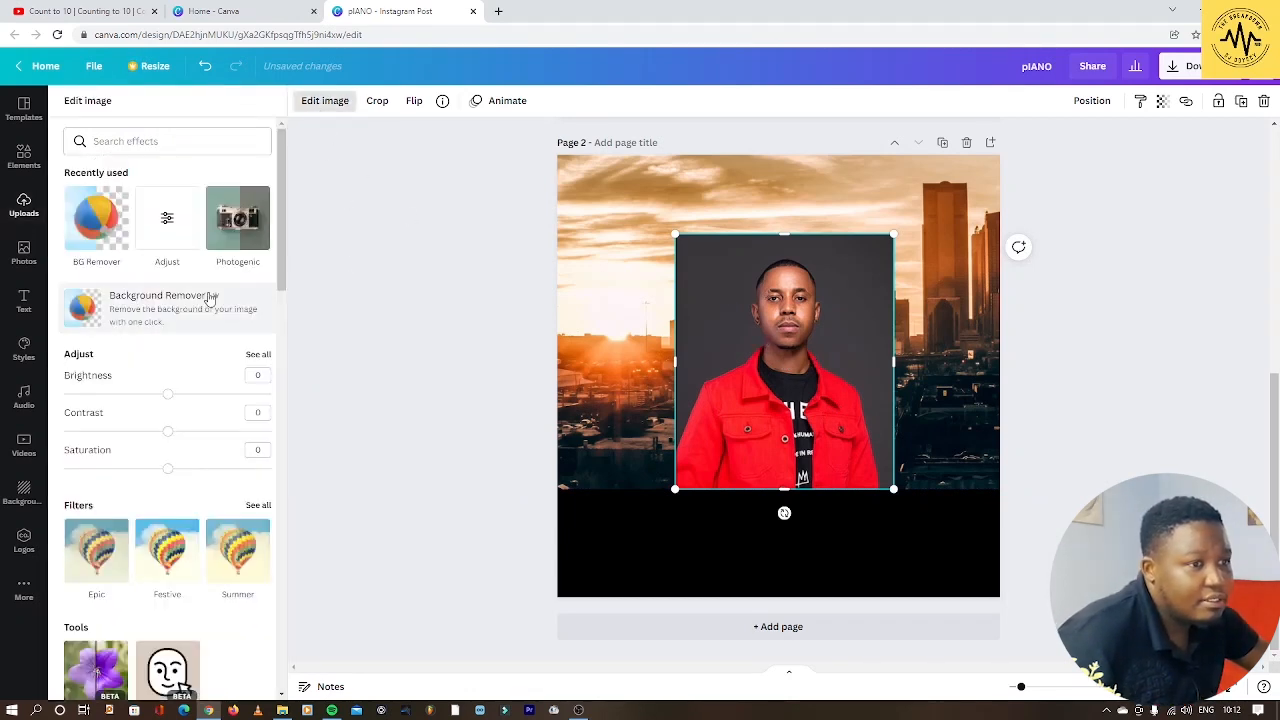
pyautogui.click(92, 220)
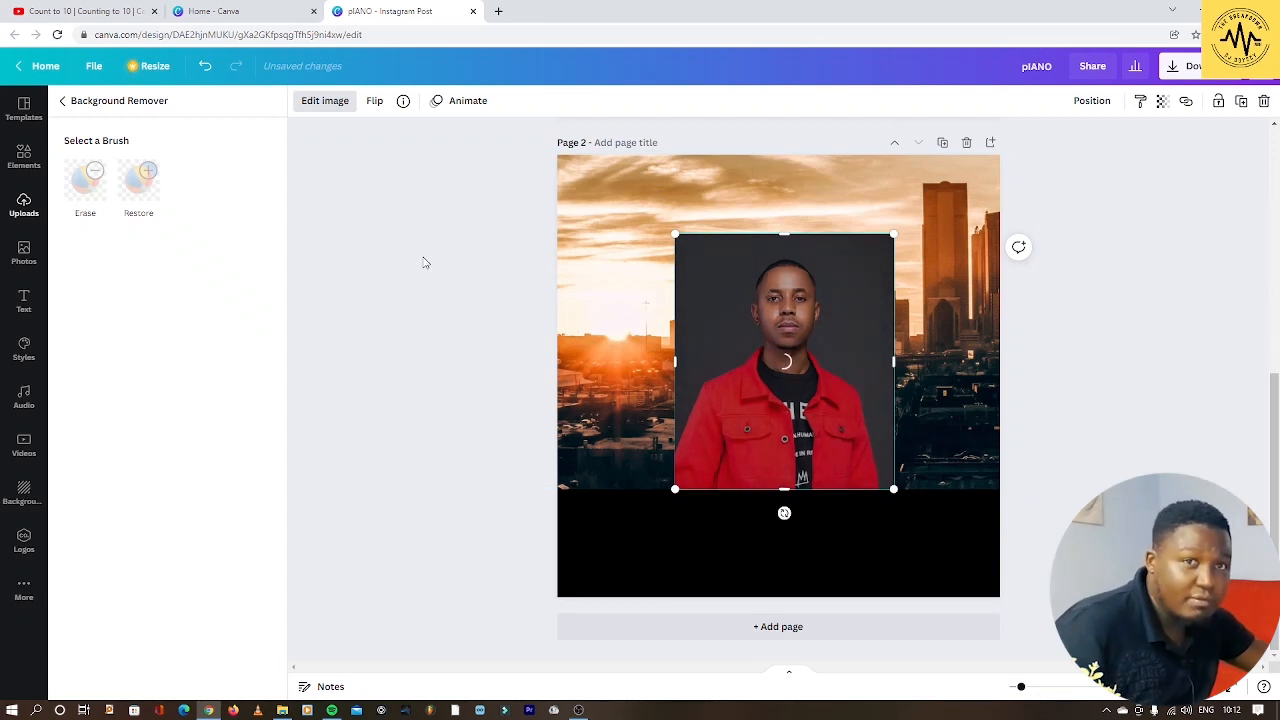
# Enlarge the cut-out portrait and centre it over the skyline
pyautogui.moveTo(675, 235); pyautogui.dragTo(586, 134)
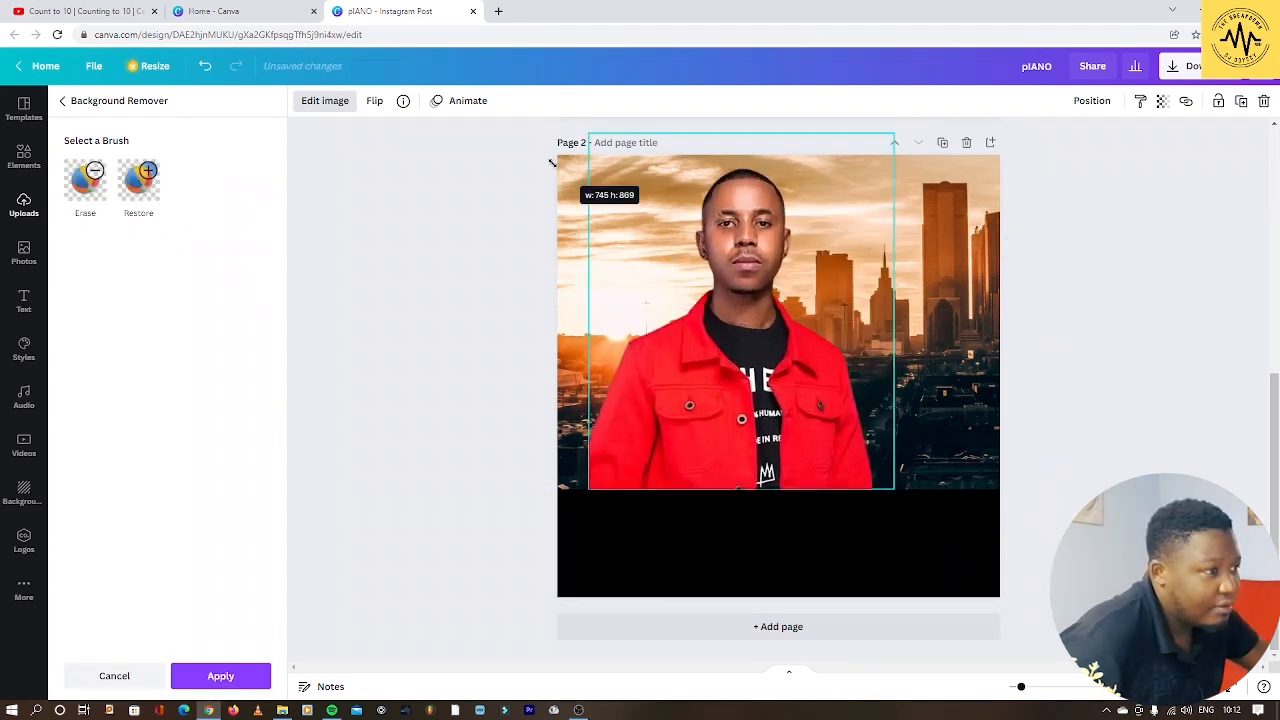
pyautogui.moveTo(710, 343); pyautogui.dragTo(765, 343)
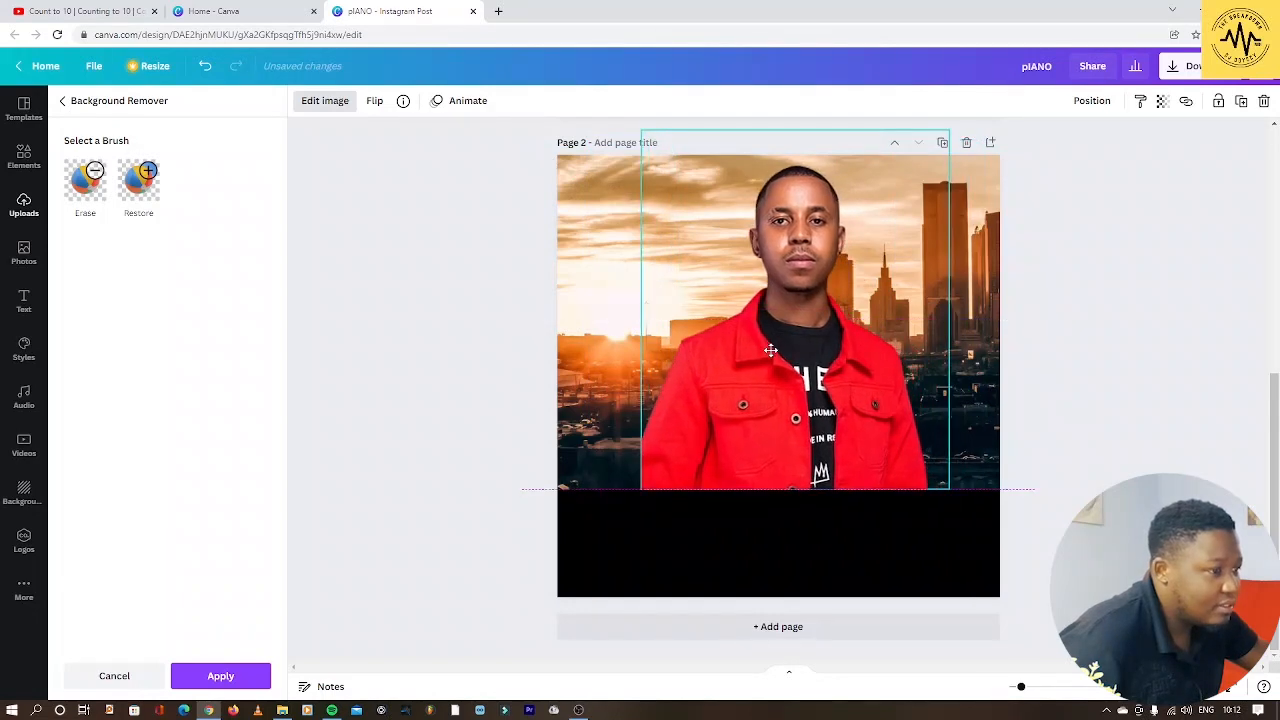
pyautogui.moveTo(643, 142); pyautogui.dragTo(677, 172)
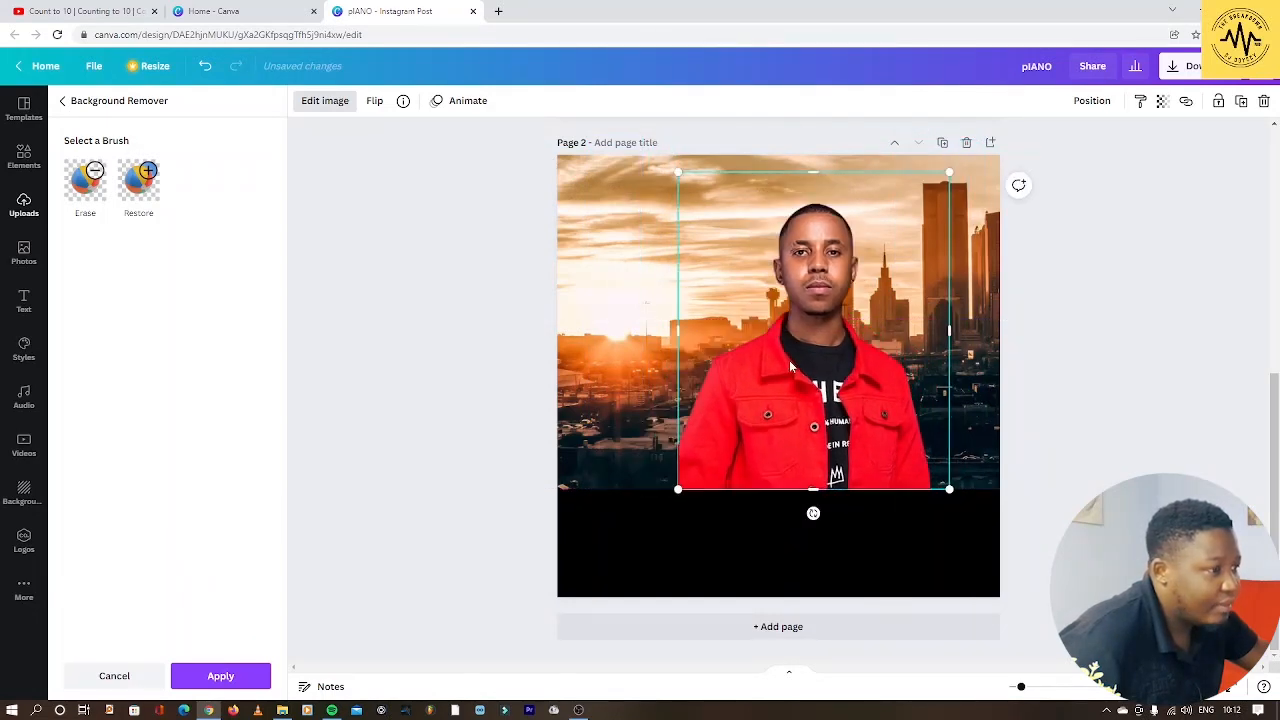
pyautogui.moveTo(789, 360); pyautogui.dragTo(769, 360)
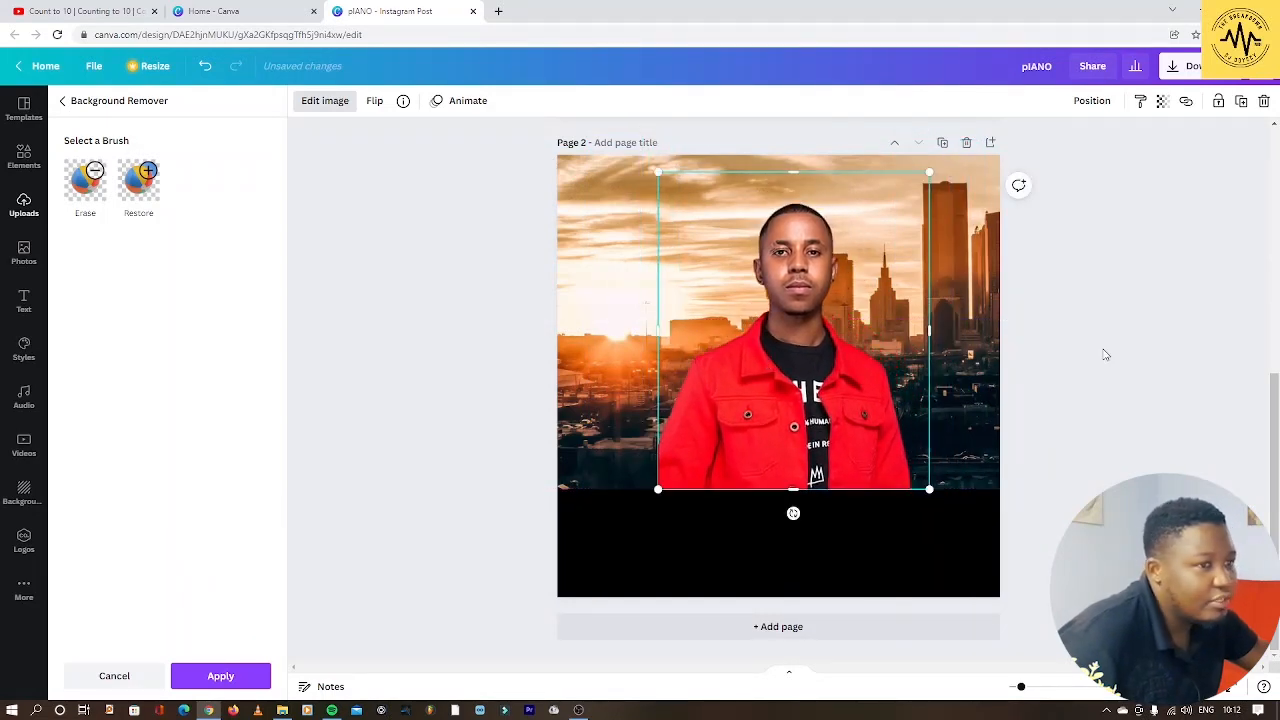
pyautogui.click(24, 205)
# Add the uploaded smoke image to page 2 and turn it a quarter turn
pyautogui.click(24, 250)
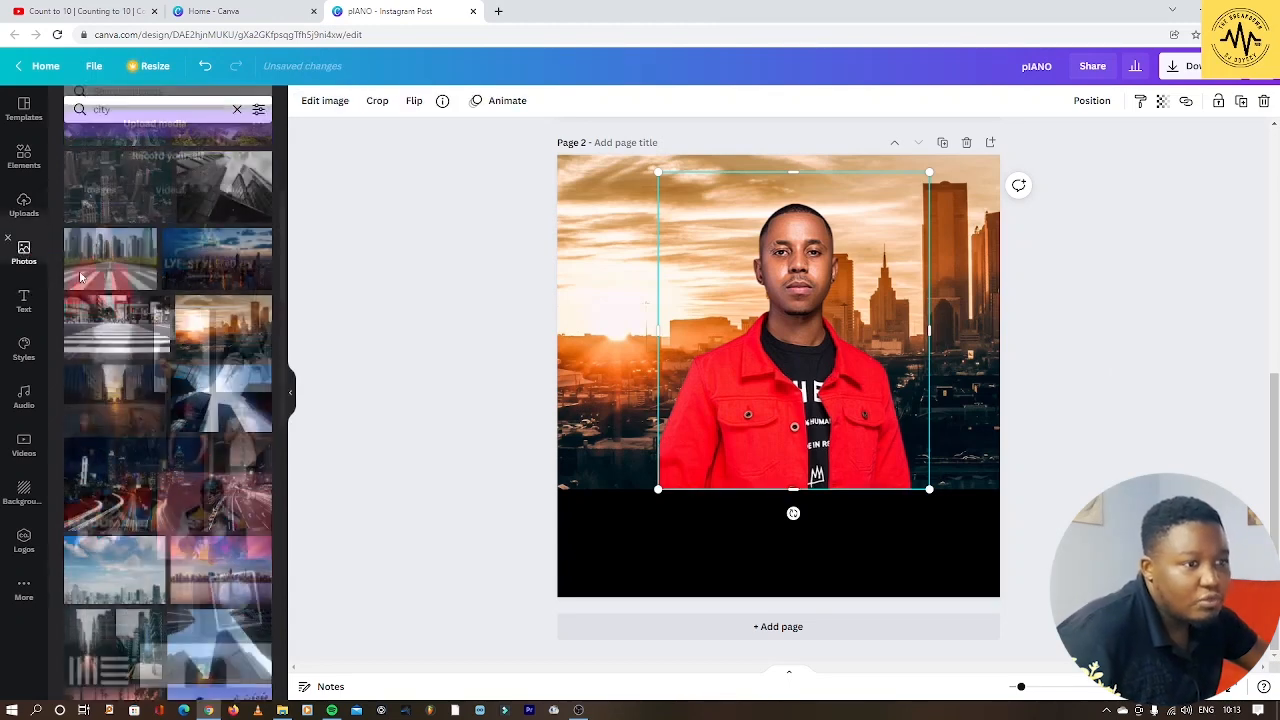
pyautogui.click(30, 227)
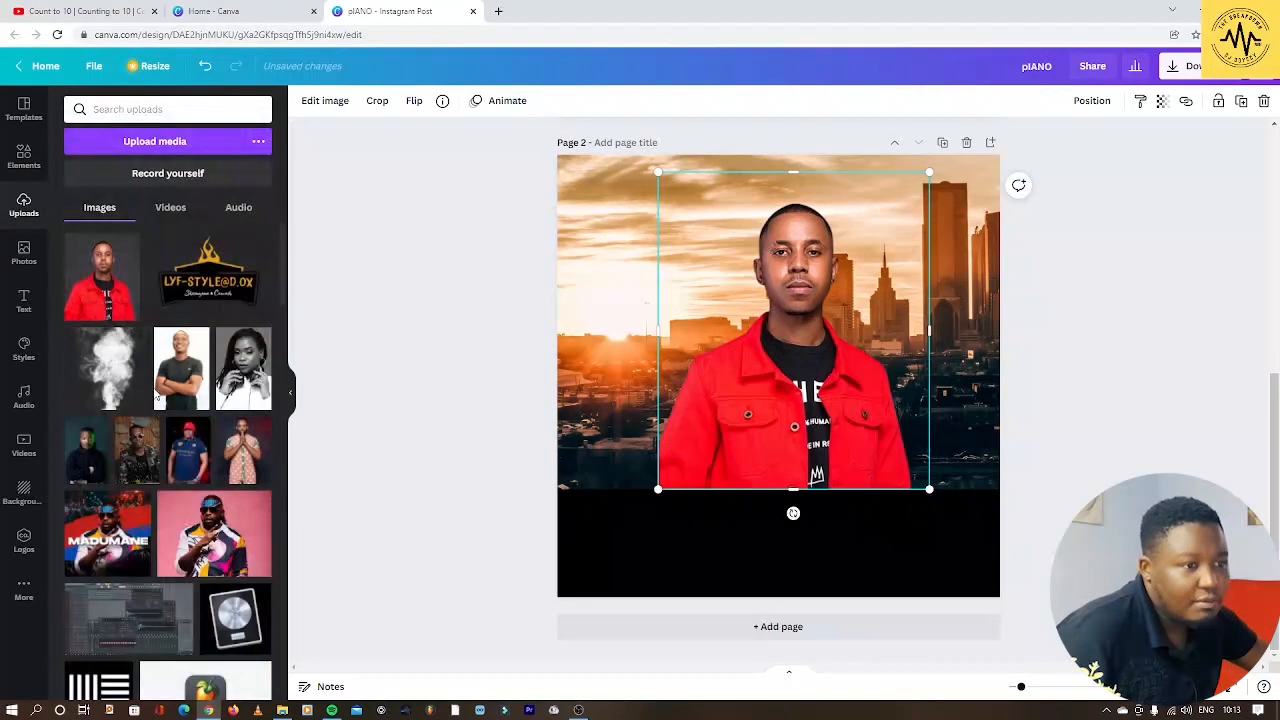
pyautogui.click(110, 363)
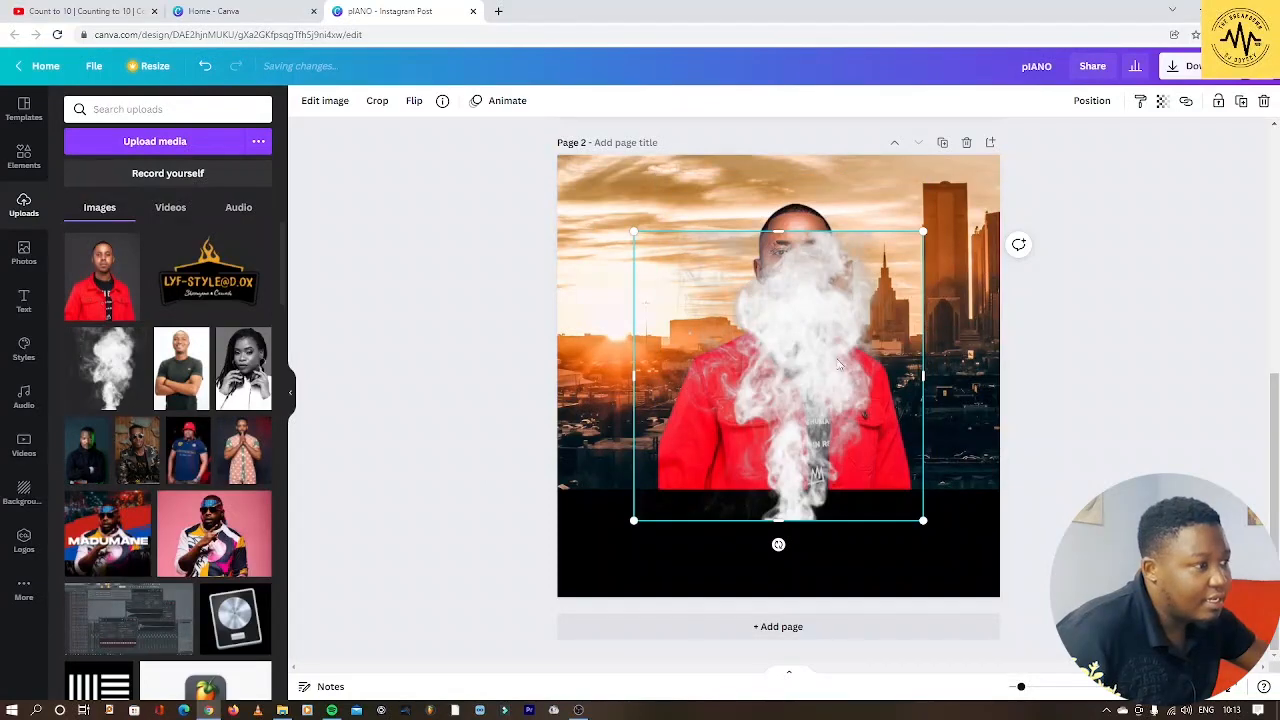
pyautogui.moveTo(778, 544); pyautogui.dragTo(566, 380)
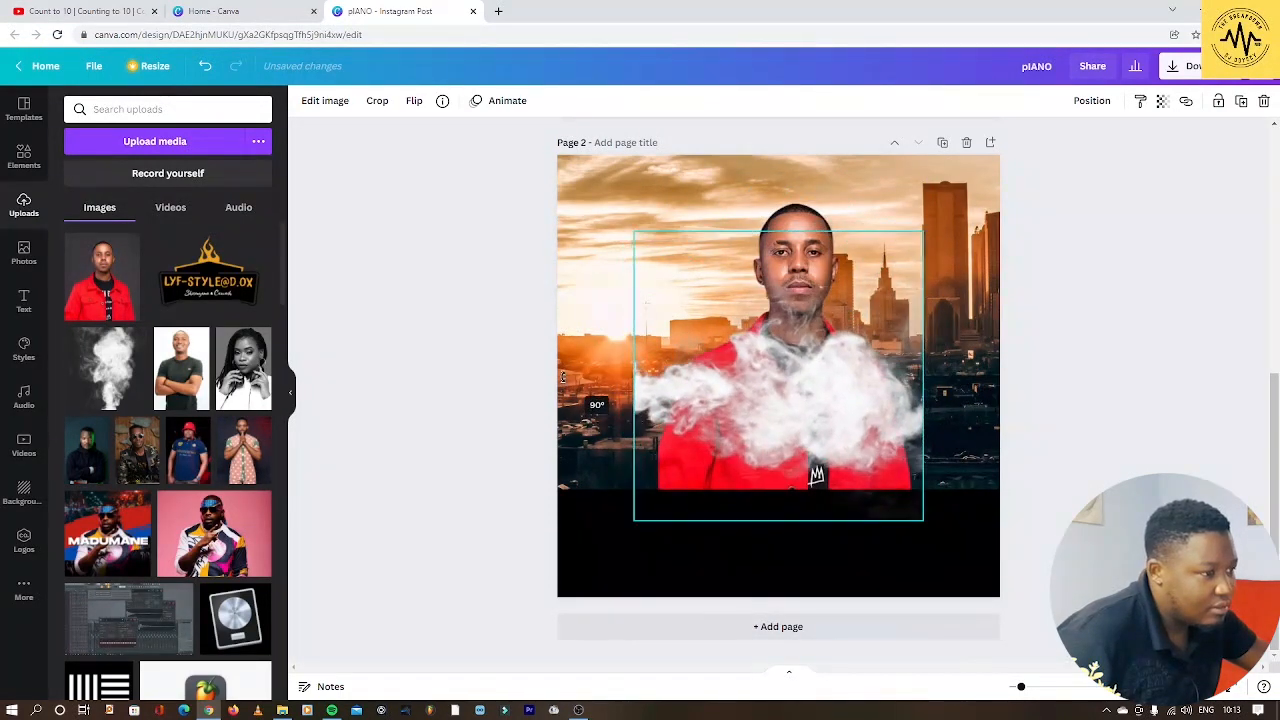
pyautogui.moveTo(848, 425)
pyautogui.mouseDown()
pyautogui.moveTo(758, 436)
pyautogui.moveTo(766, 449)
pyautogui.mouseUp()
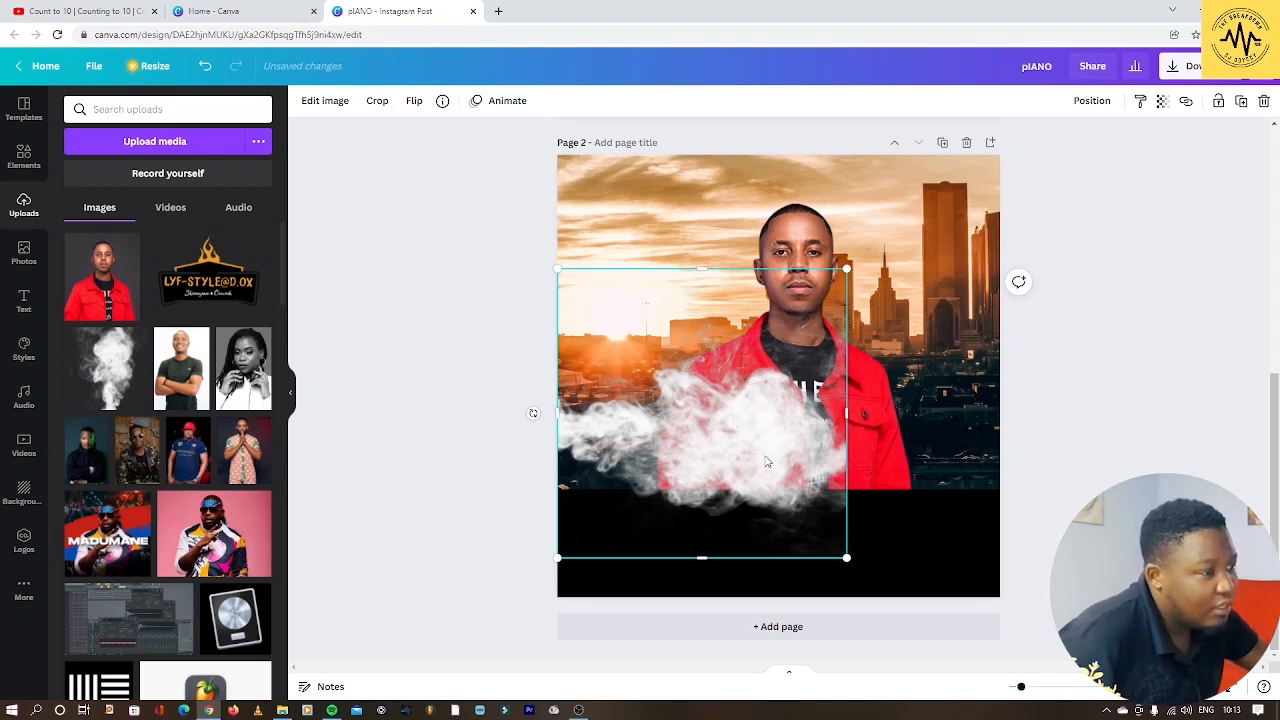
# Enlarge the smoke cloud and position it over the lower part of the page
pyautogui.moveTo(767, 462)
pyautogui.mouseDown()
pyautogui.moveTo(703, 481)
pyautogui.moveTo(762, 489)
pyautogui.mouseUp()
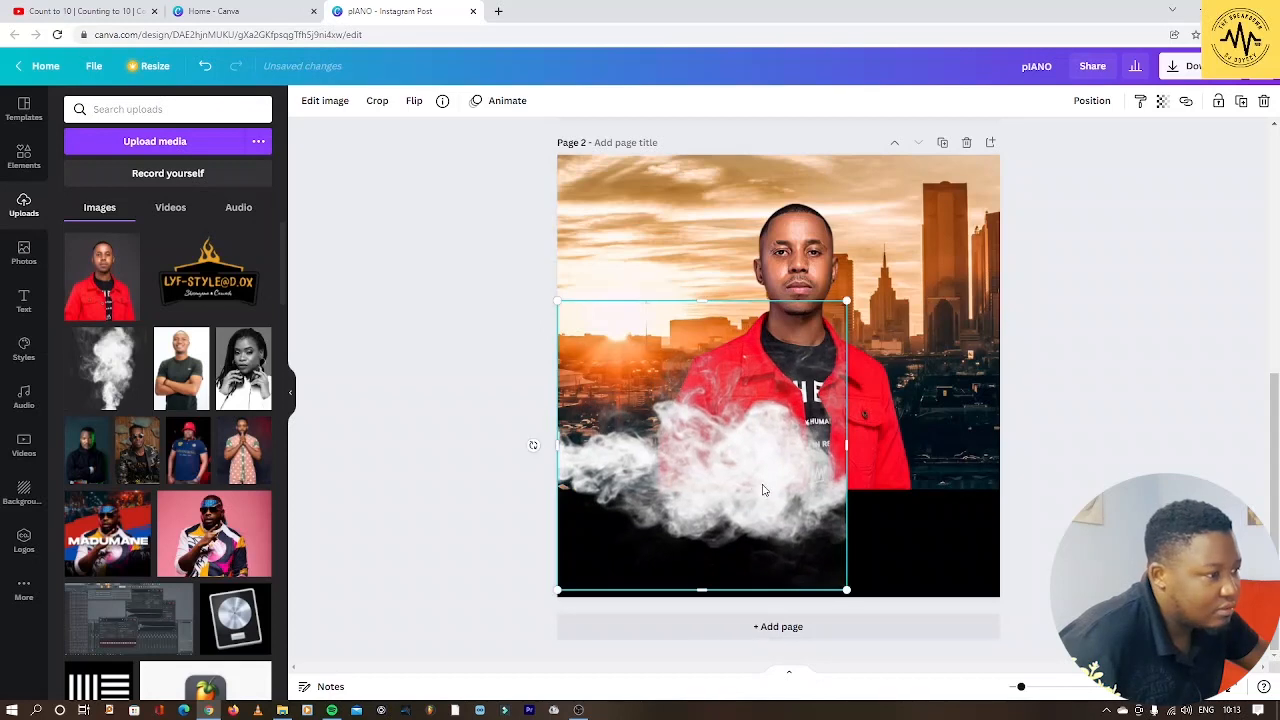
pyautogui.moveTo(846, 301)
pyautogui.moveTo(846, 302); pyautogui.dragTo(876, 276)
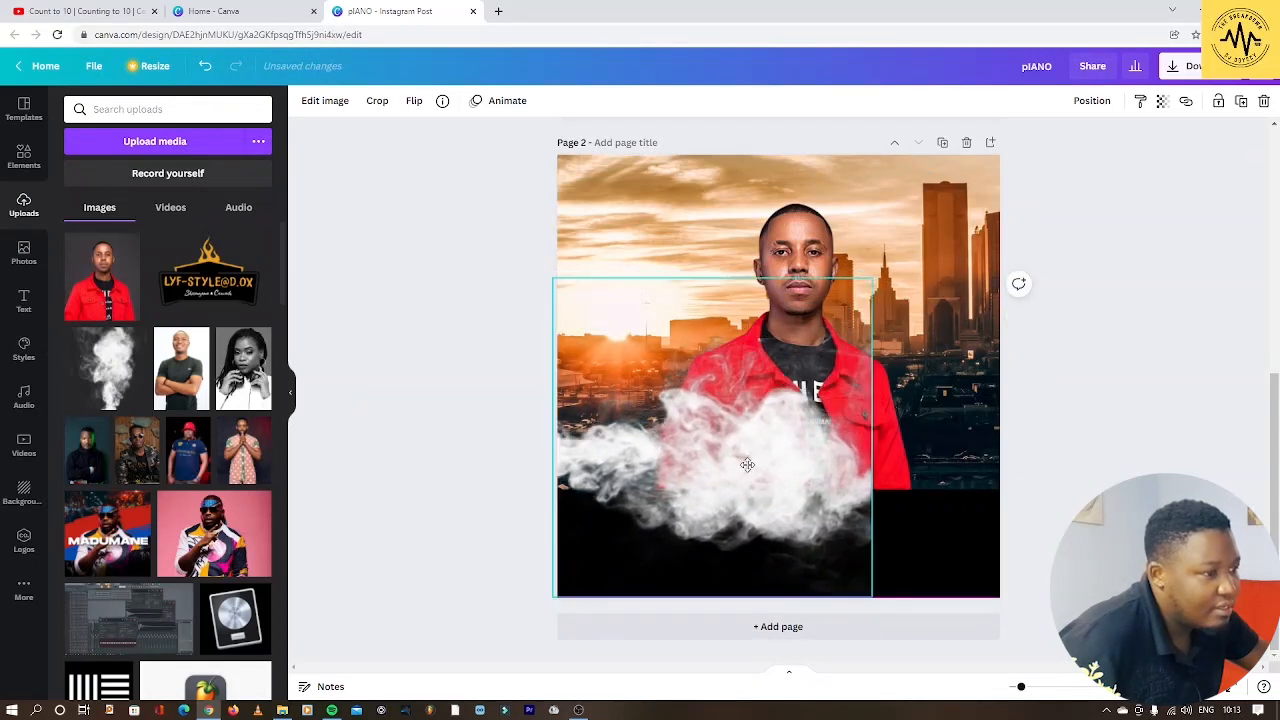
pyautogui.moveTo(754, 457); pyautogui.dragTo(740, 476)
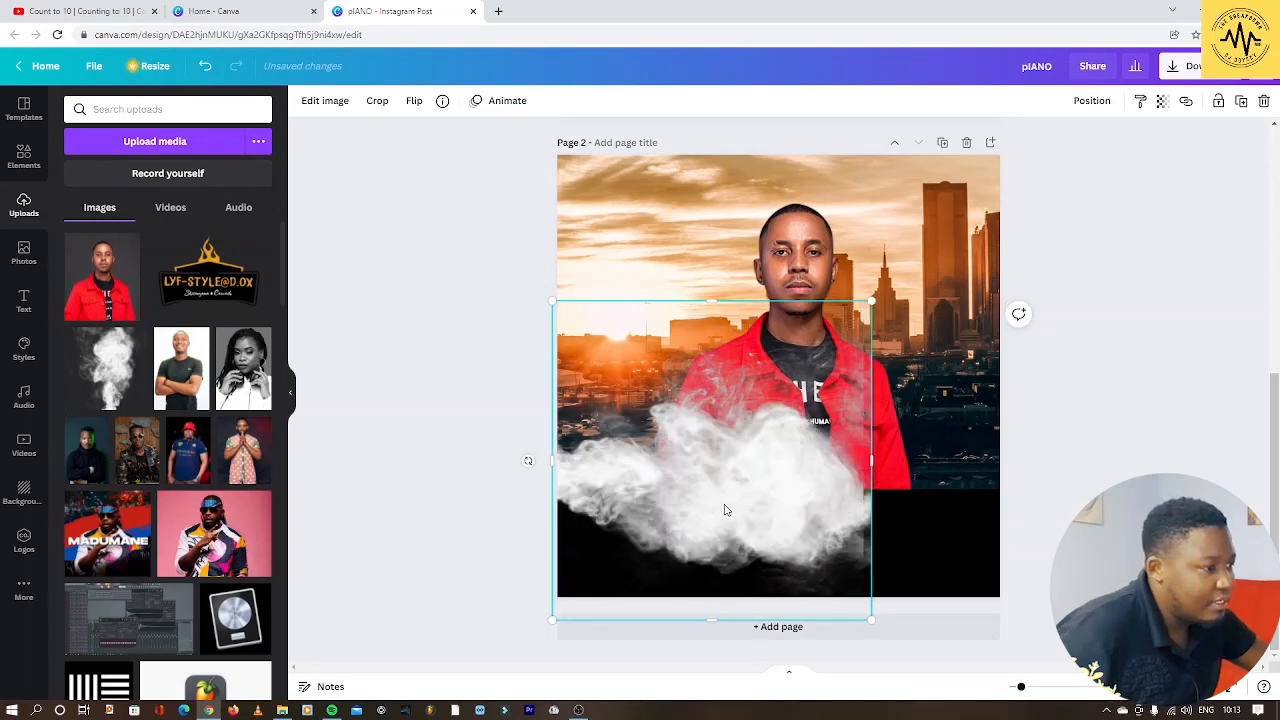
pyautogui.moveTo(703, 489); pyautogui.dragTo(871, 508)
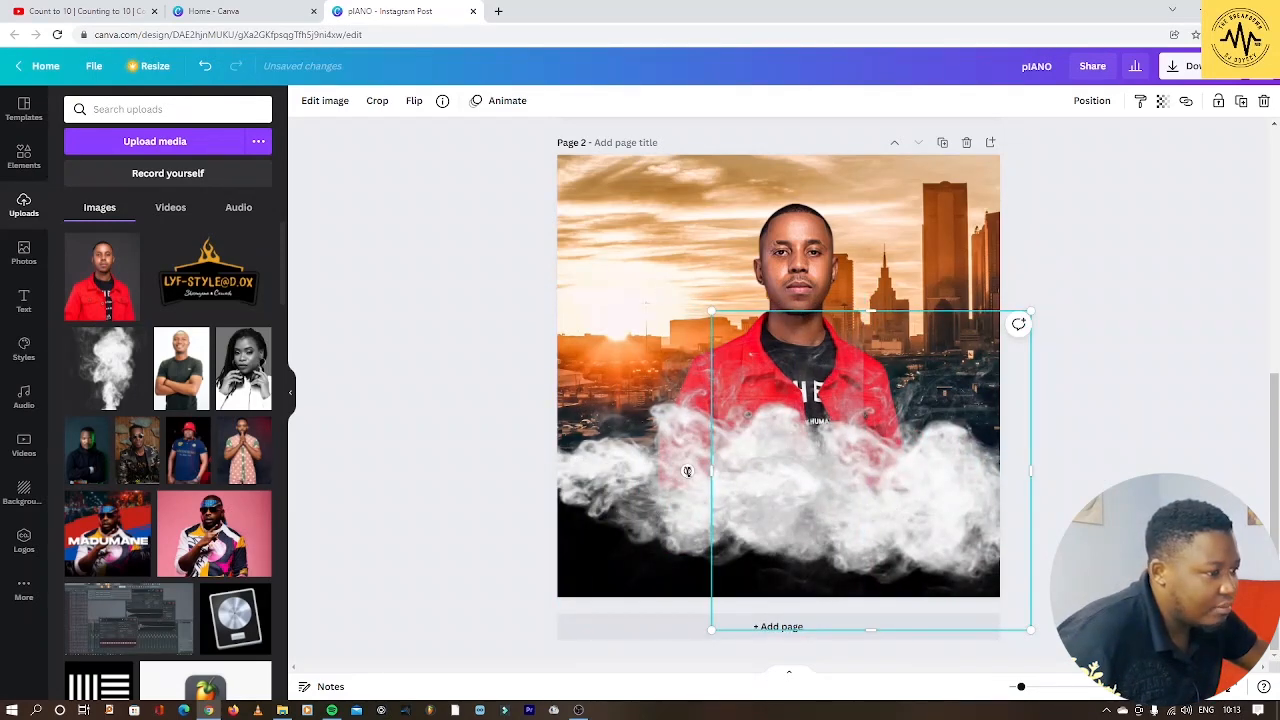
# Rotate the right smoke cloud about 85° and settle it across the lower right
pyautogui.moveTo(1018, 323)
pyautogui.mouseDown()
pyautogui.moveTo(1049, 495)
pyautogui.moveTo(1043, 470)
pyautogui.mouseUp()
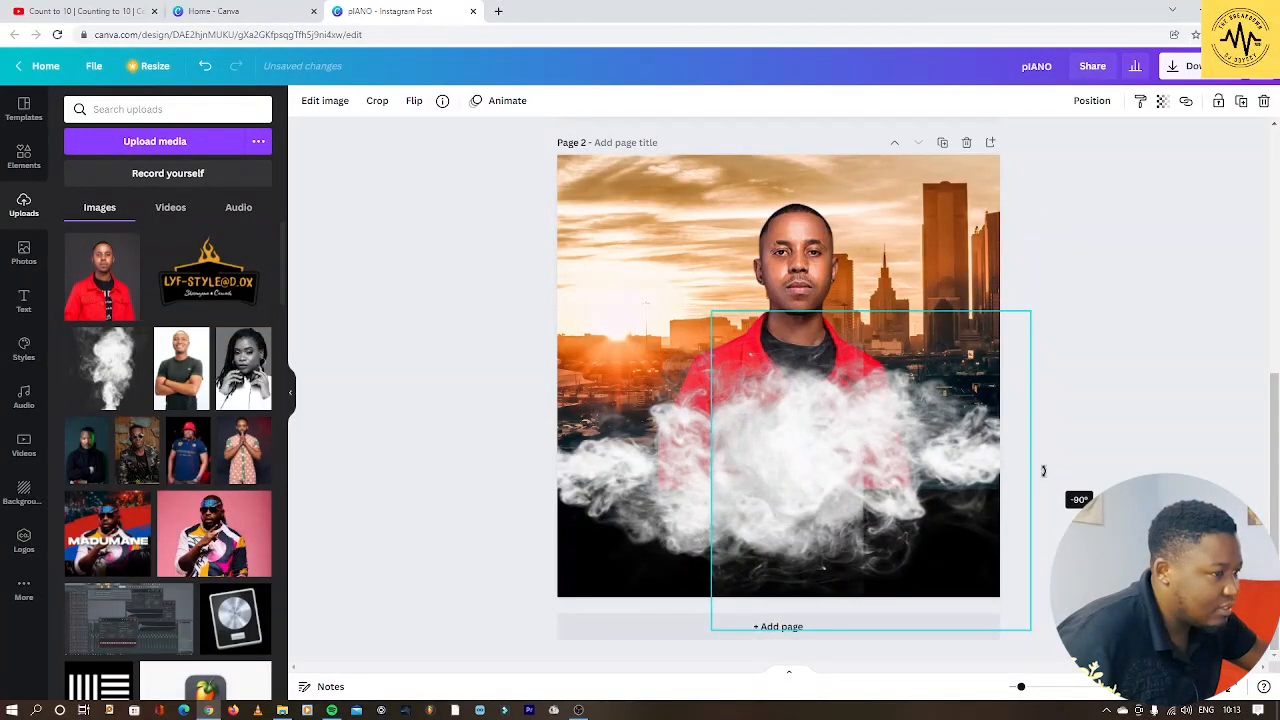
pyautogui.moveTo(886, 432); pyautogui.dragTo(911, 466)
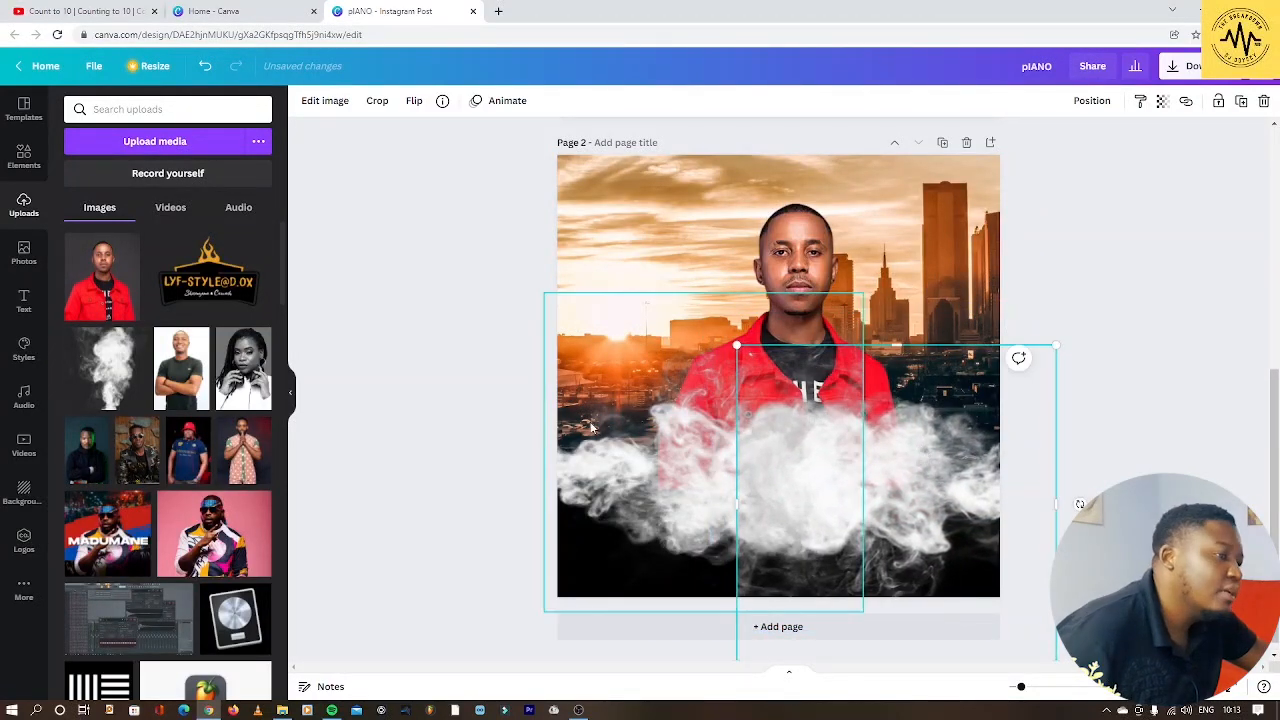
pyautogui.click(1111, 323)
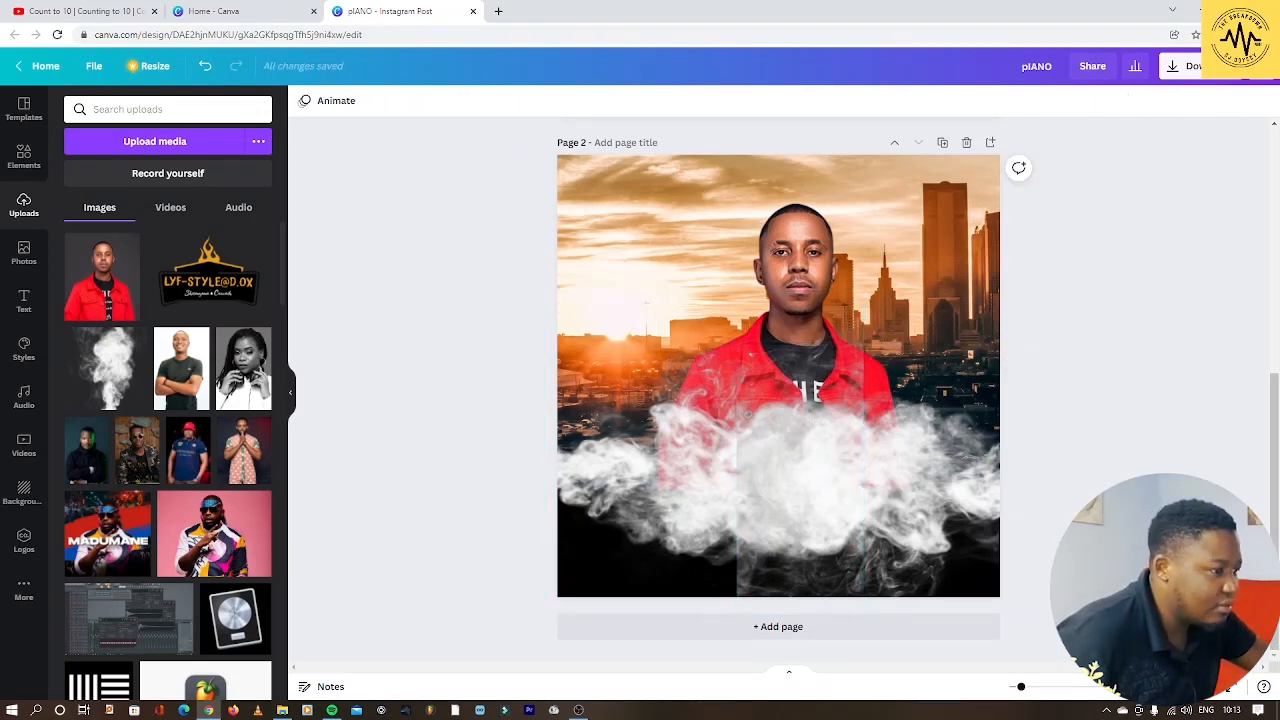
pyautogui.click(942, 472)
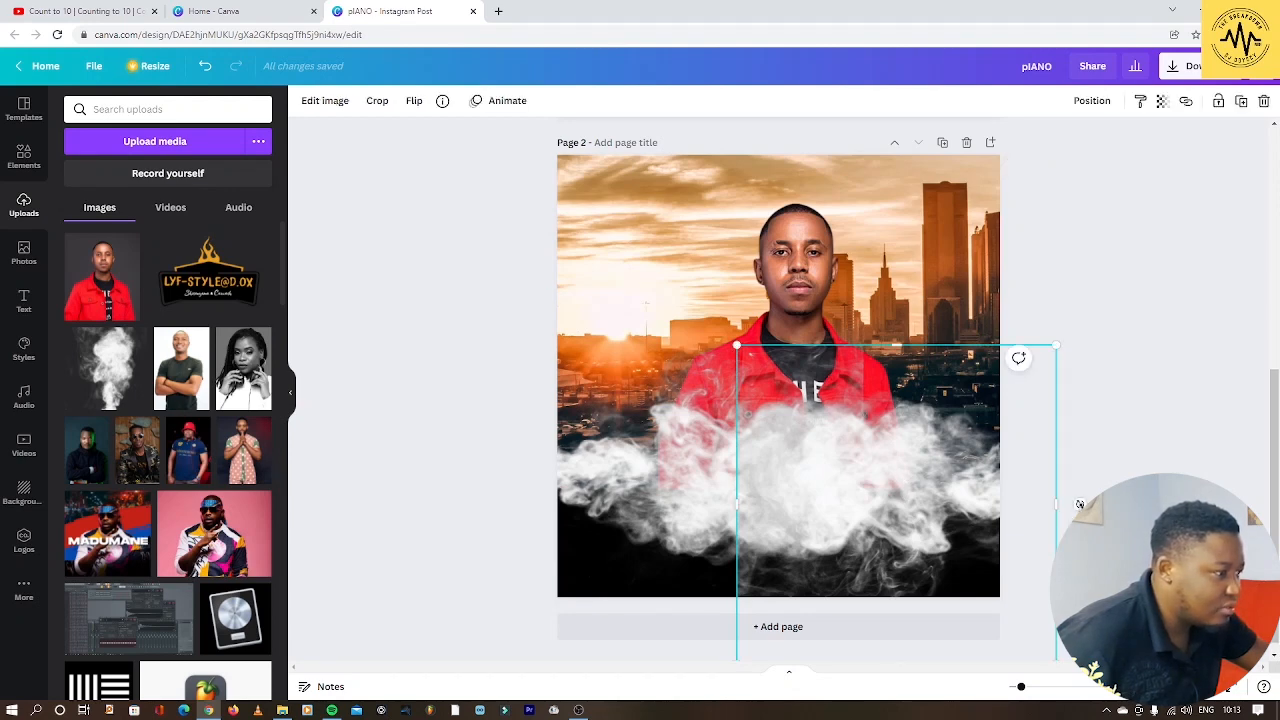
pyautogui.moveTo(1079, 503); pyautogui.dragTo(644, 528)
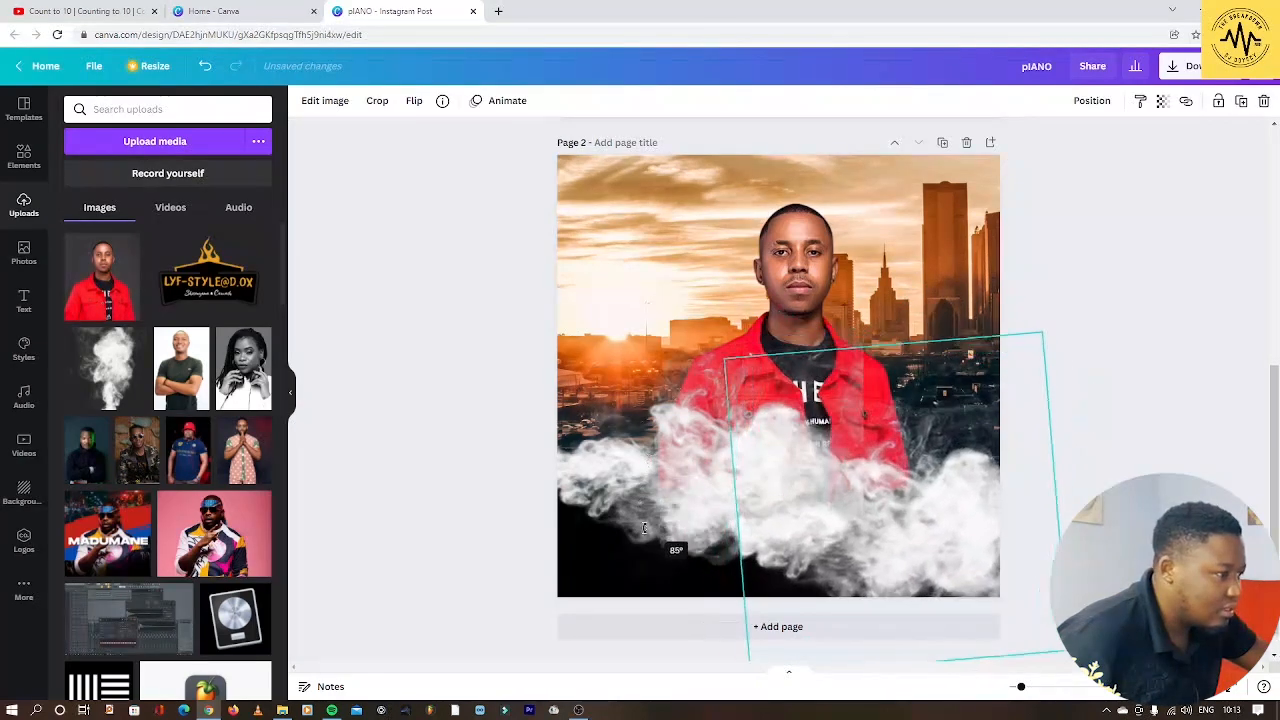
pyautogui.moveTo(1010, 515); pyautogui.dragTo(974, 468)
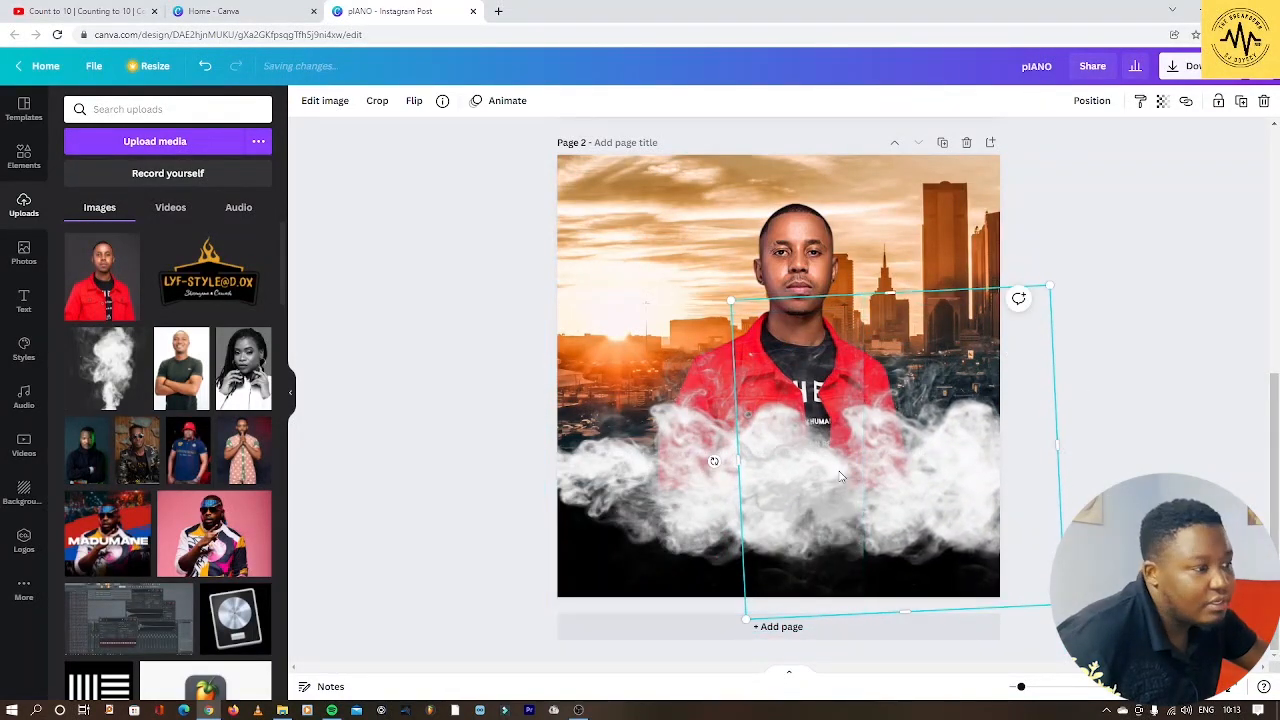
pyautogui.click(1095, 459)
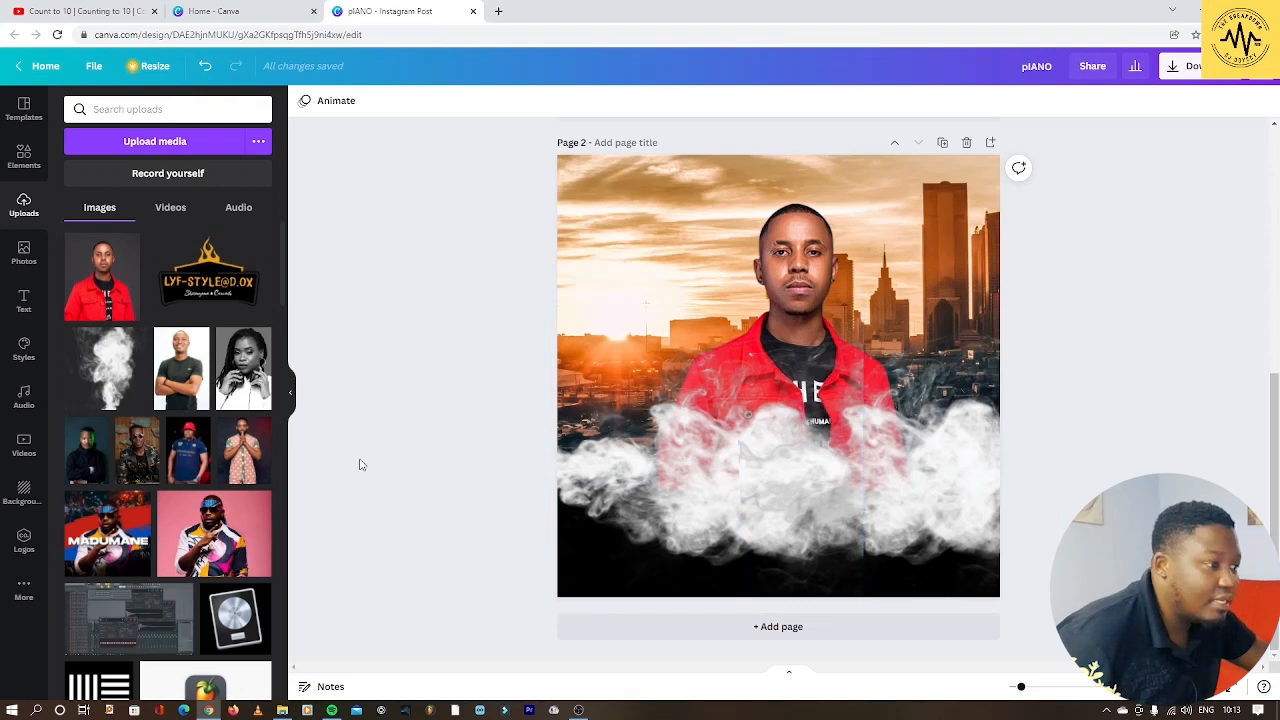
# Rotate the left smoke cloud to -90° and shift it down to the lower left
pyautogui.click(556, 484)
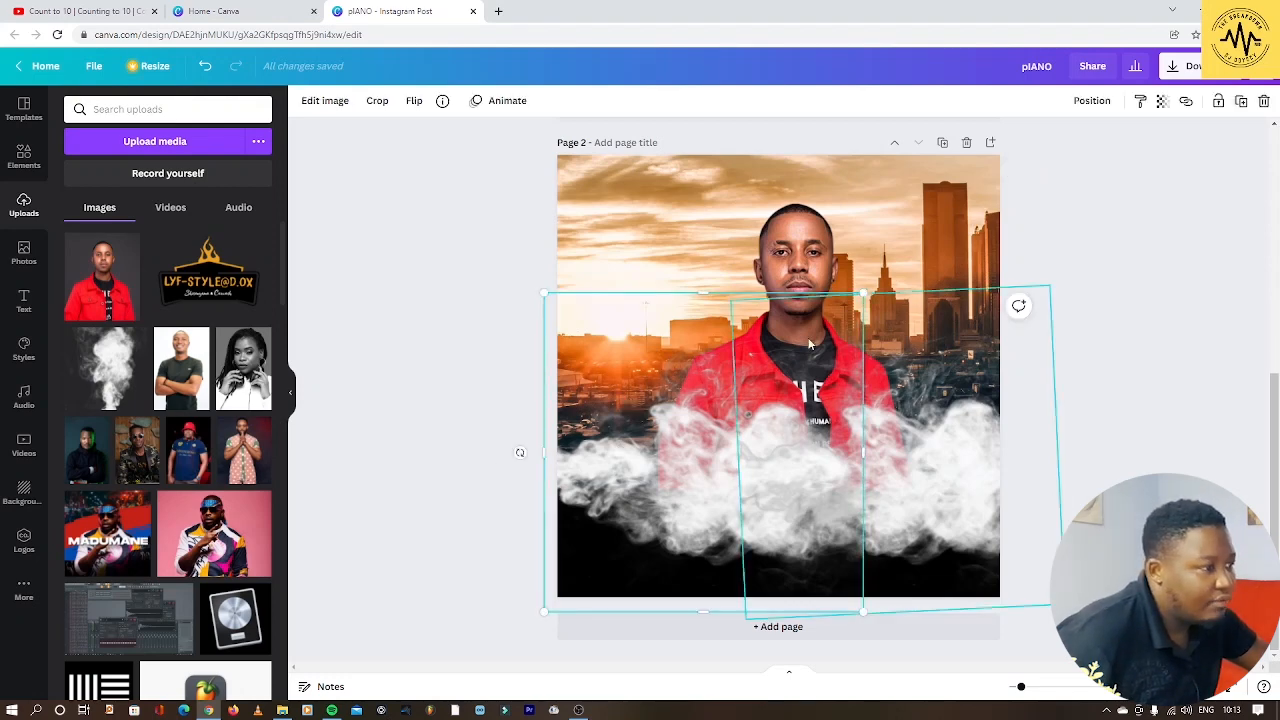
pyautogui.moveTo(519, 452); pyautogui.dragTo(962, 437)
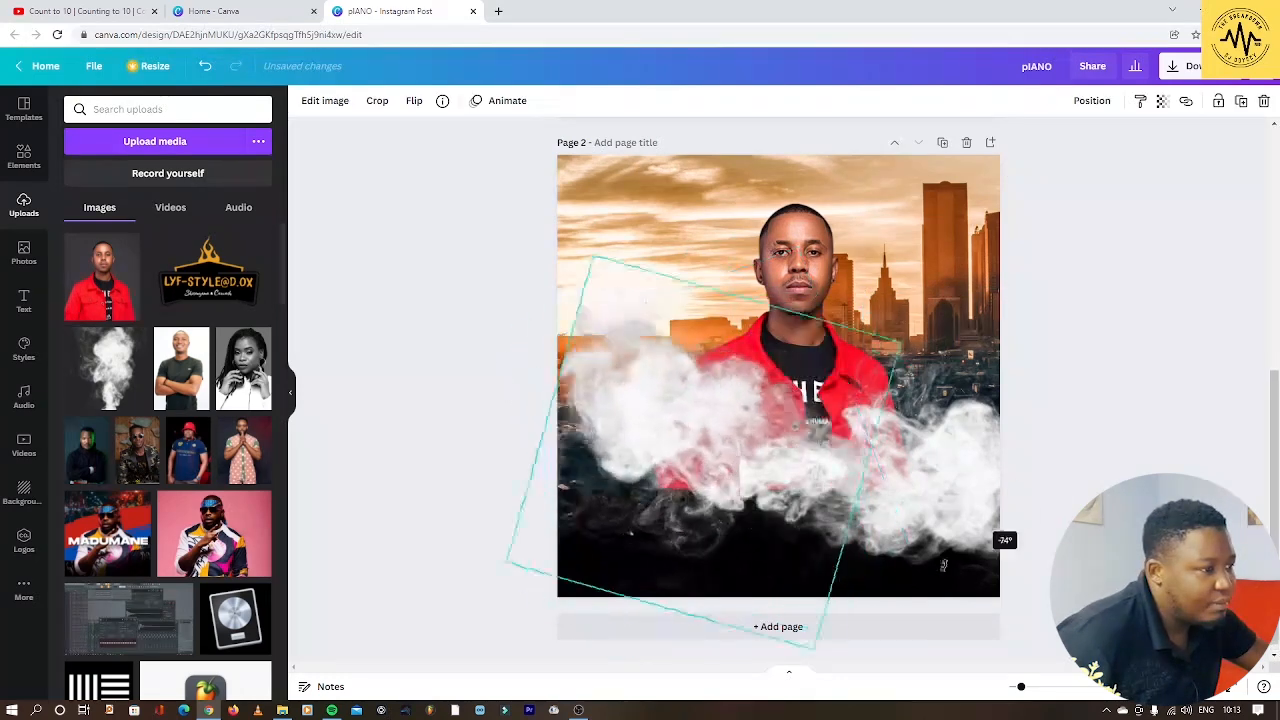
pyautogui.moveTo(962, 437); pyautogui.dragTo(956, 455)
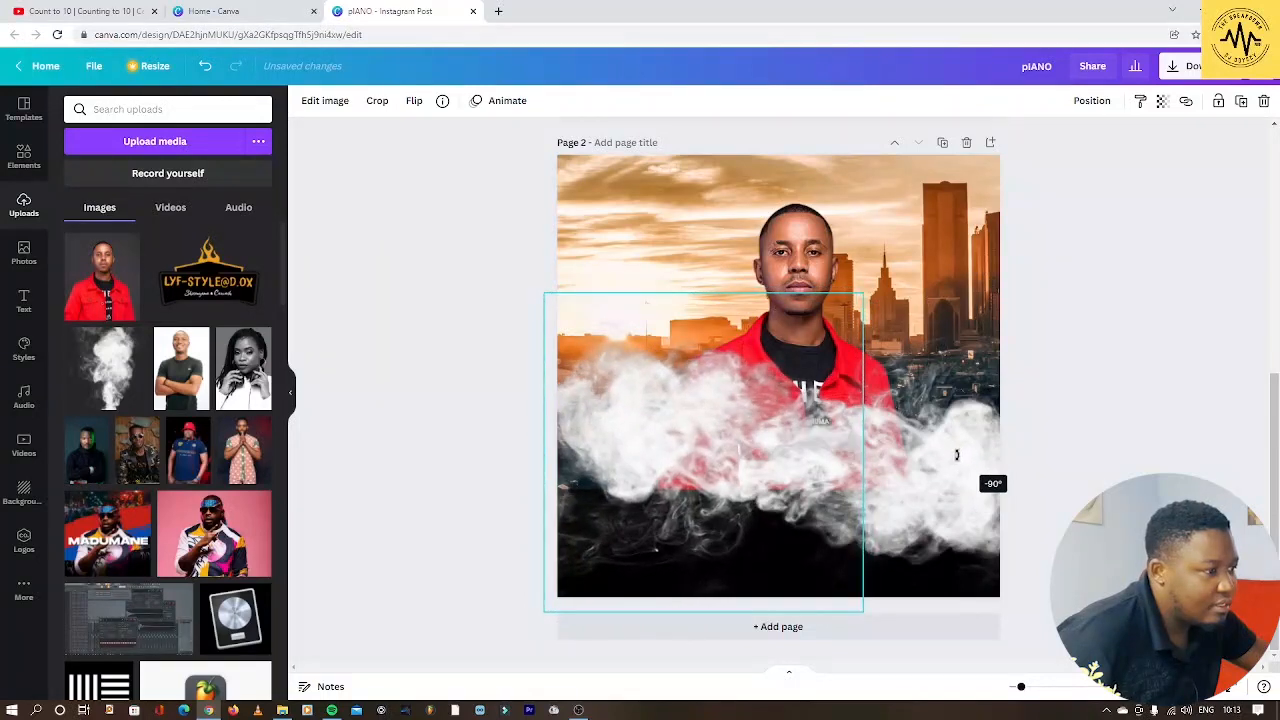
pyautogui.moveTo(640, 421); pyautogui.dragTo(617, 458)
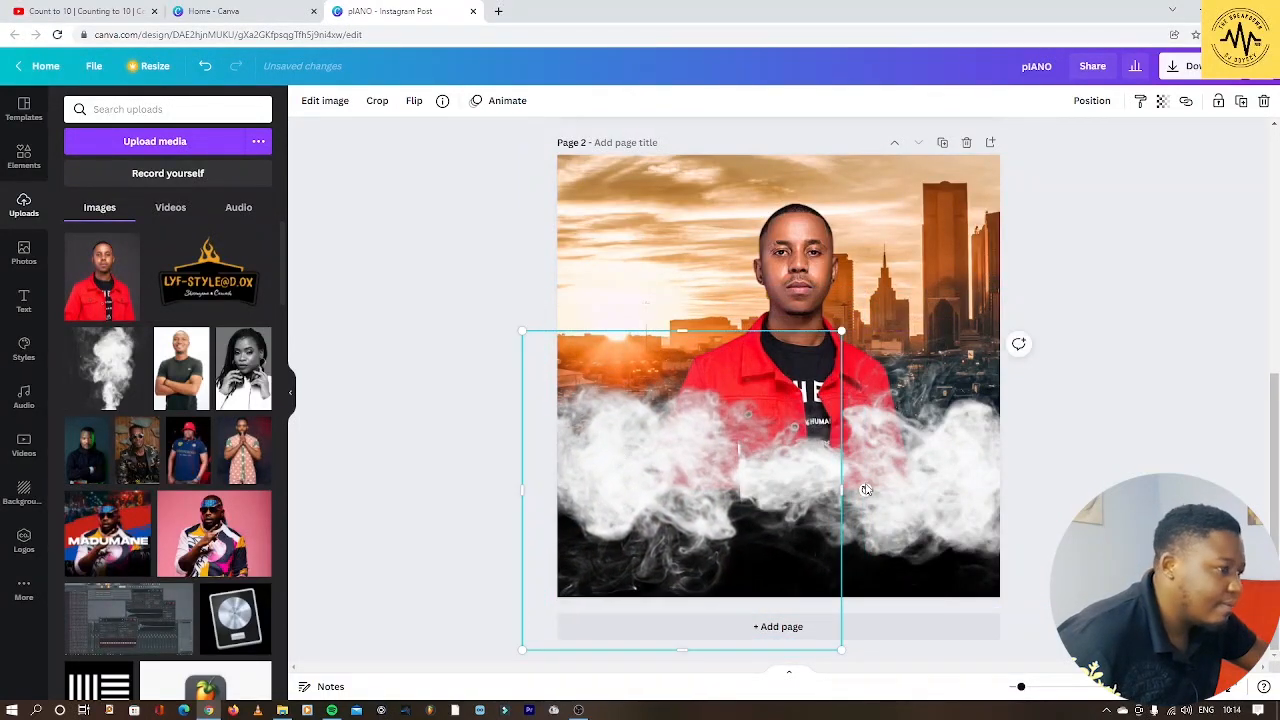
pyautogui.click(1164, 425)
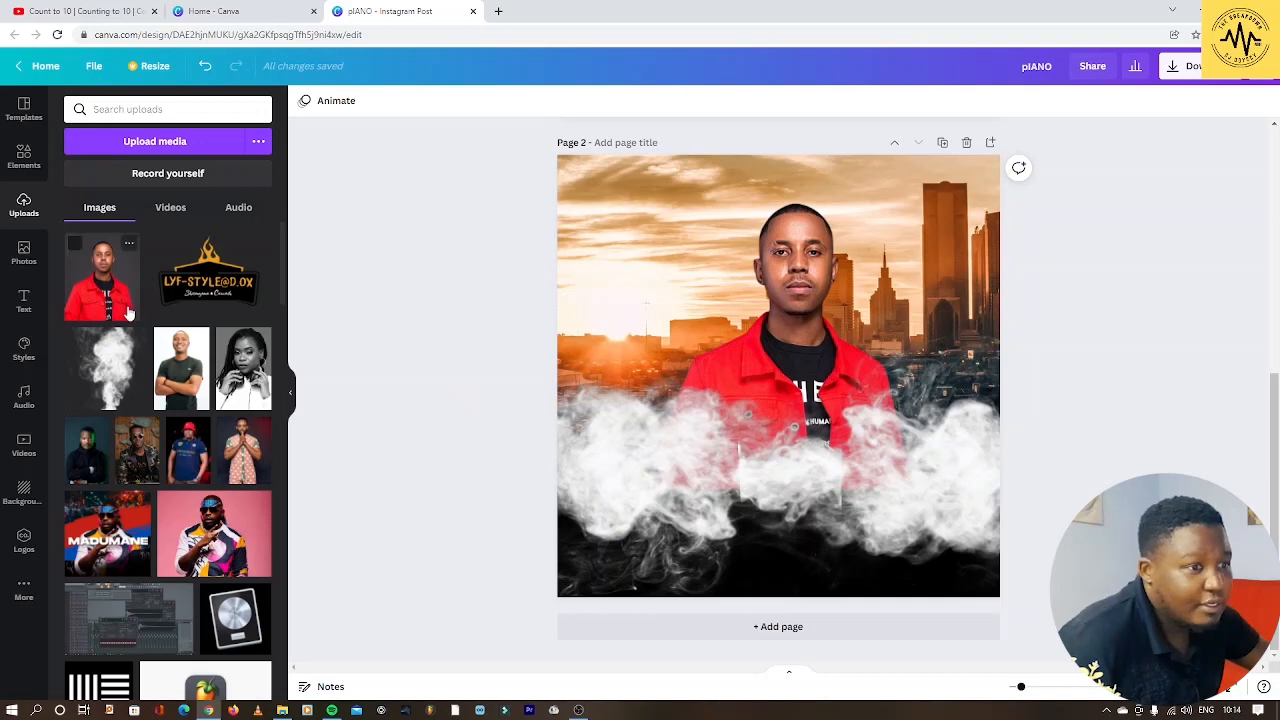
# Add the HELLO darling text template, shrunk and placed onto the smoke
pyautogui.click(26, 303)
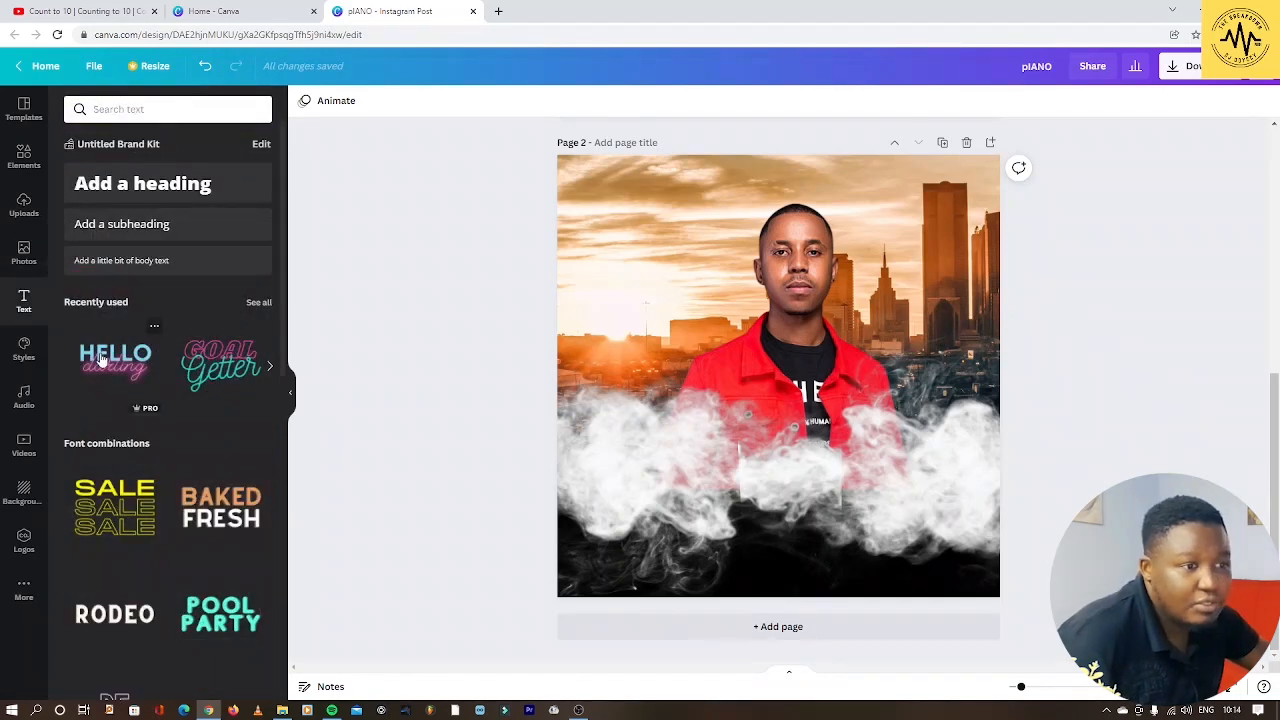
pyautogui.click(101, 360)
pyautogui.moveTo(790, 345); pyautogui.dragTo(790, 485)
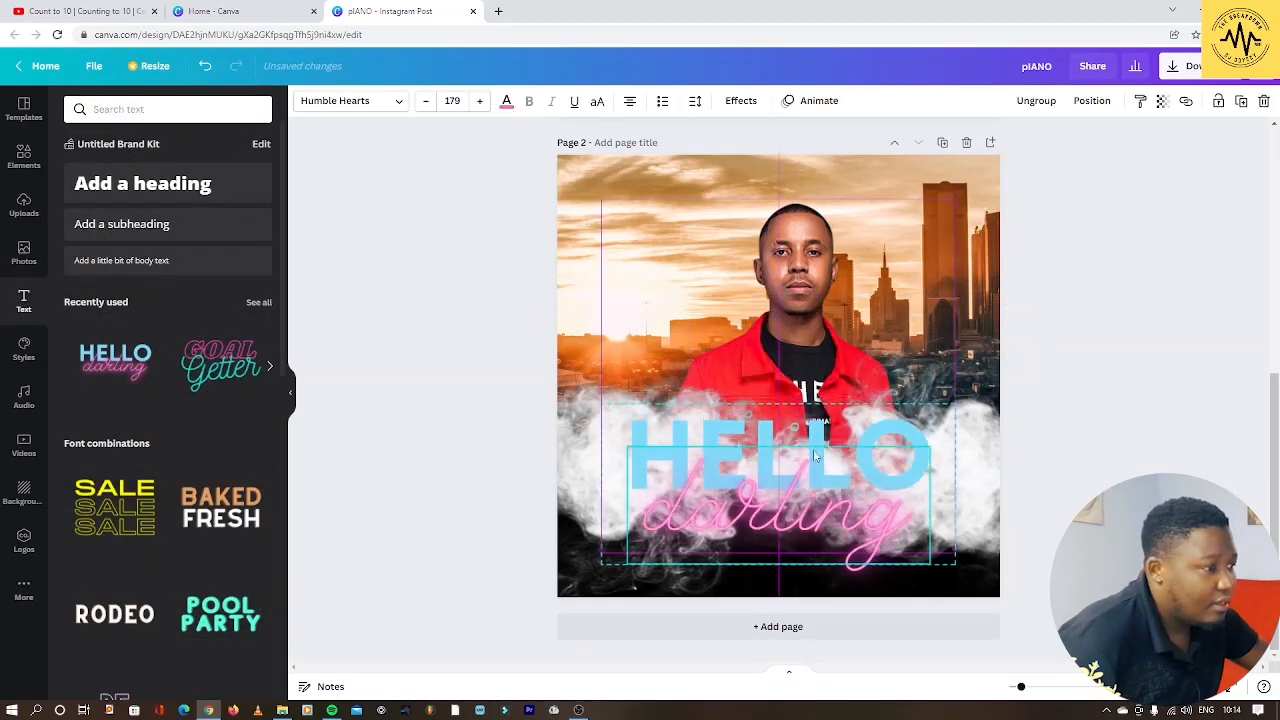
pyautogui.moveTo(955, 405); pyautogui.dragTo(906, 427)
pyautogui.moveTo(760, 490); pyautogui.dragTo(795, 472)
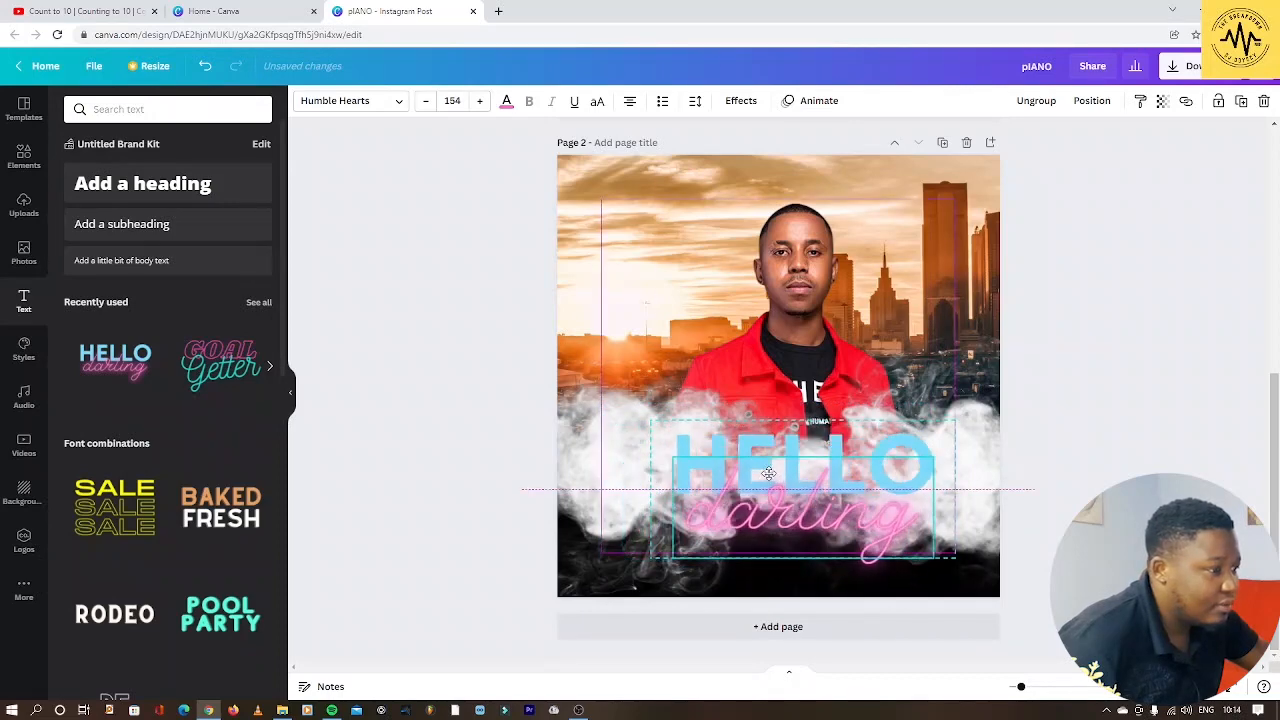
# Centre the man's photo and the HELLO darling title horizontally with Position > Center
pyautogui.click(818, 296)
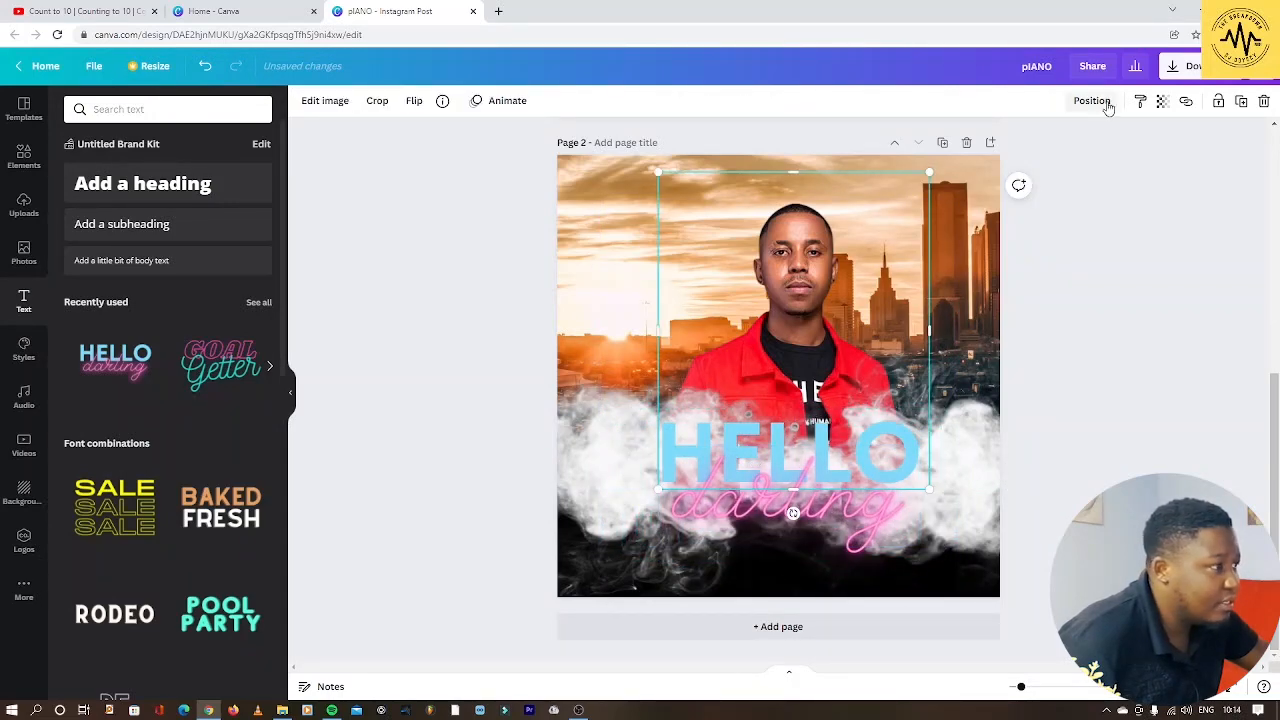
pyautogui.click(1092, 100)
pyautogui.click(1027, 252)
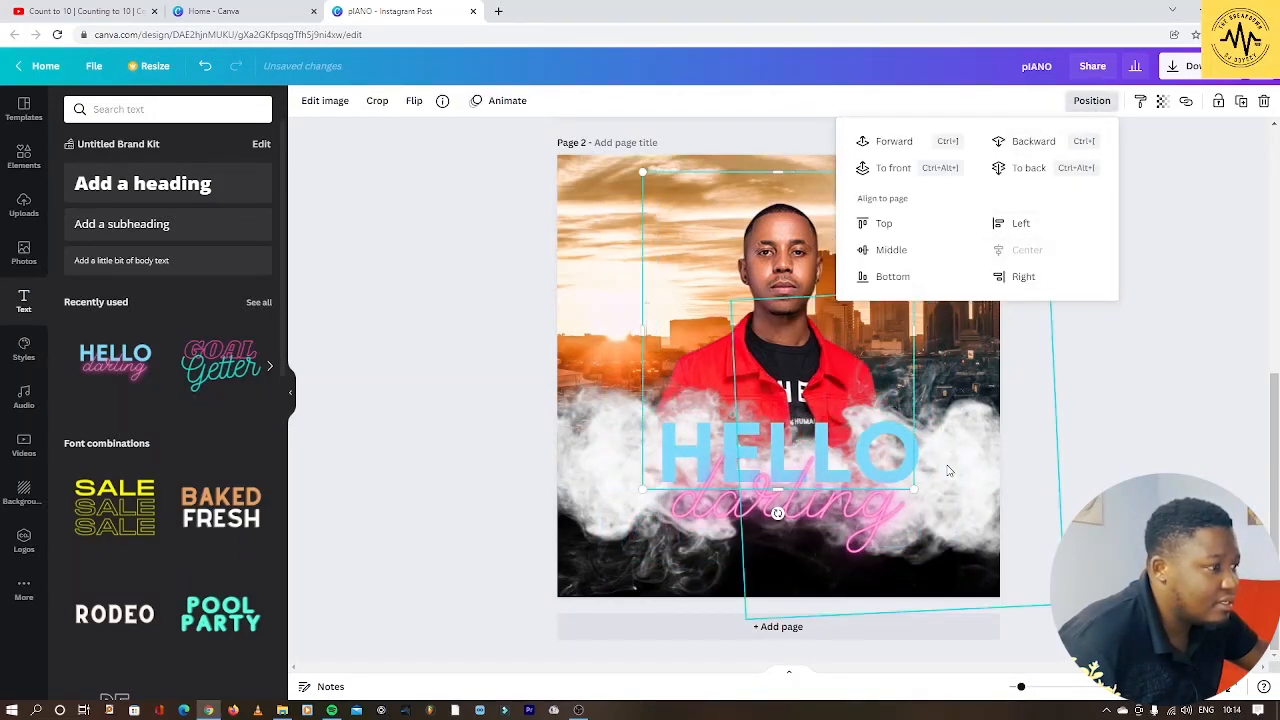
pyautogui.click(805, 455)
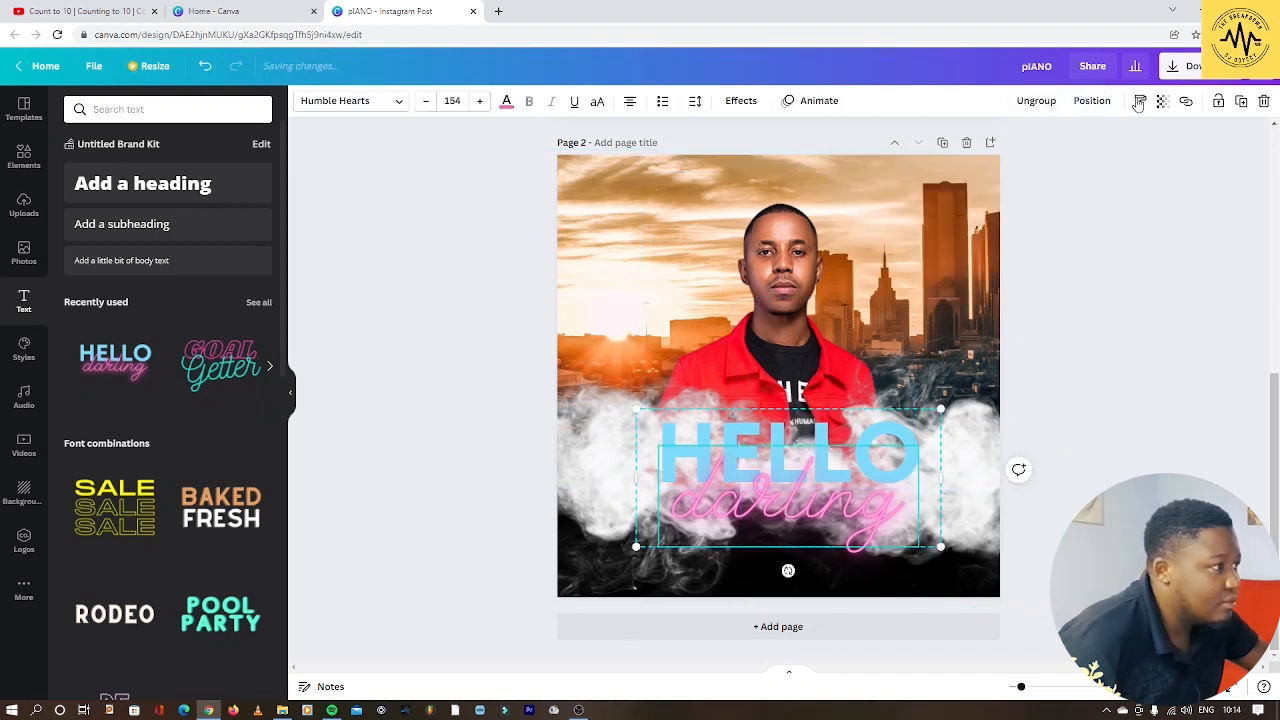
pyautogui.click(1082, 103)
pyautogui.click(1027, 250)
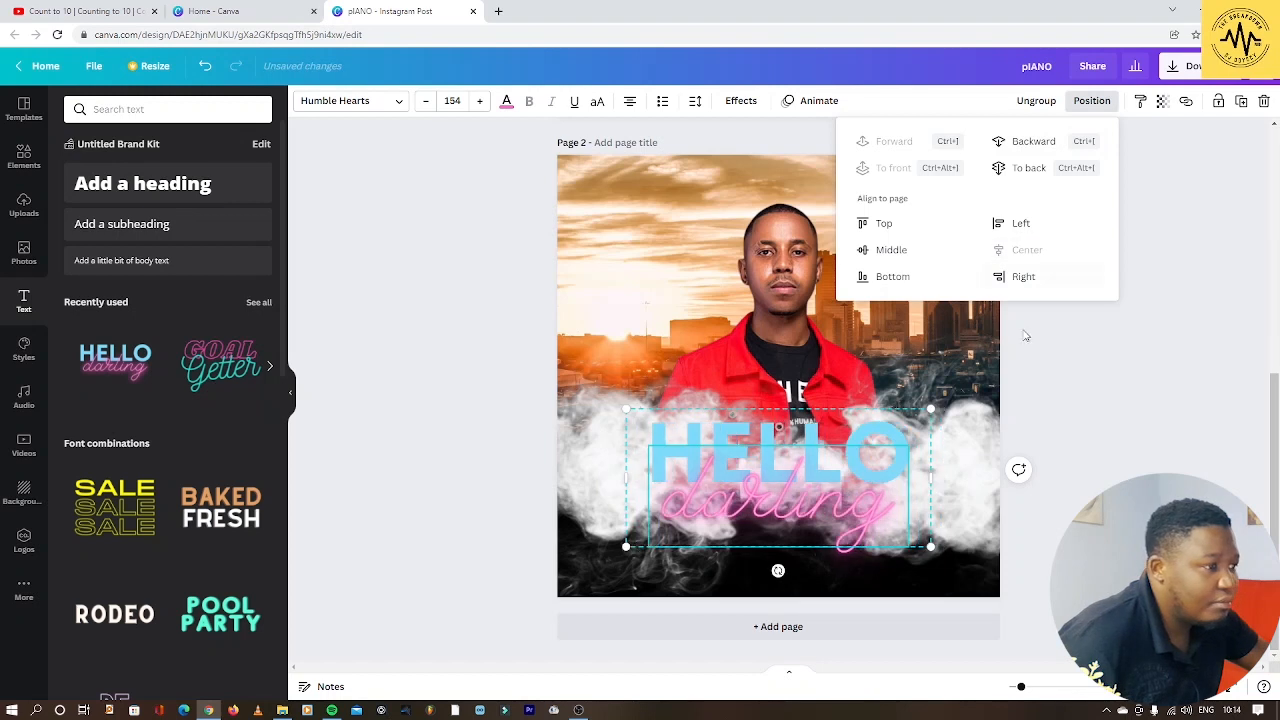
pyautogui.click(1093, 433)
pyautogui.click(1171, 323)
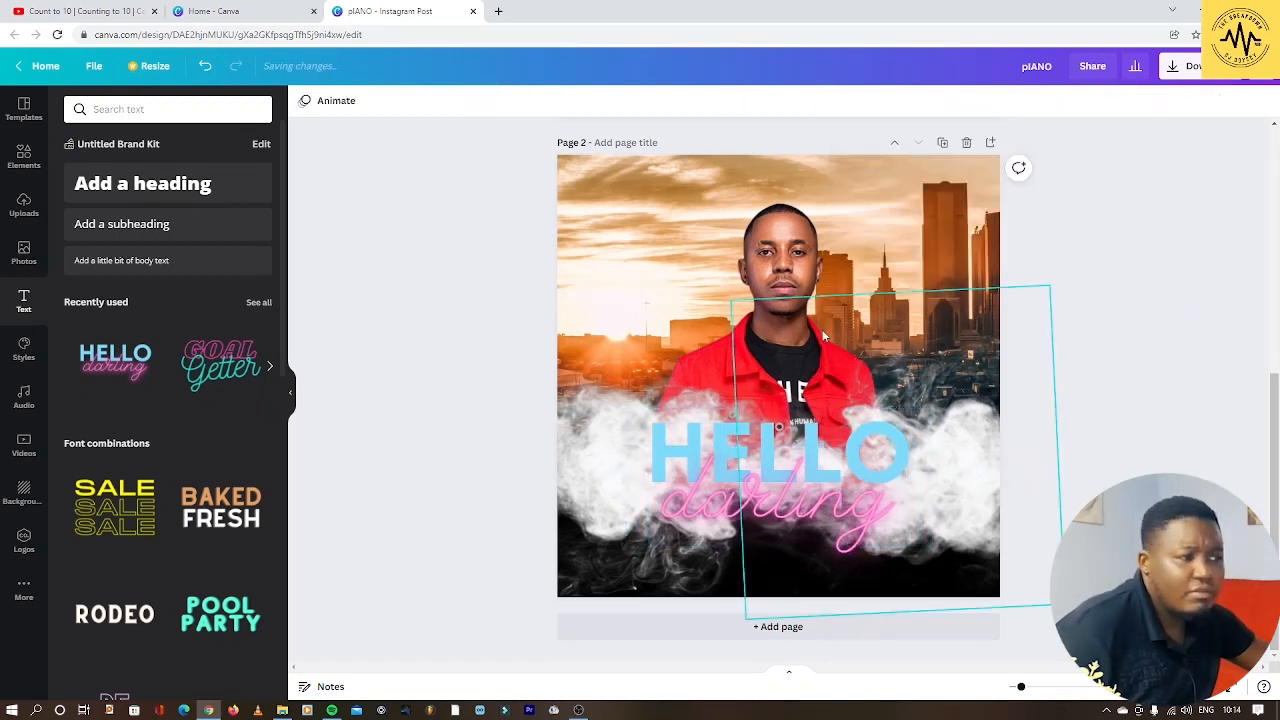
pyautogui.moveTo(1057, 285); pyautogui.dragTo(624, 615)
pyautogui.click(906, 440)
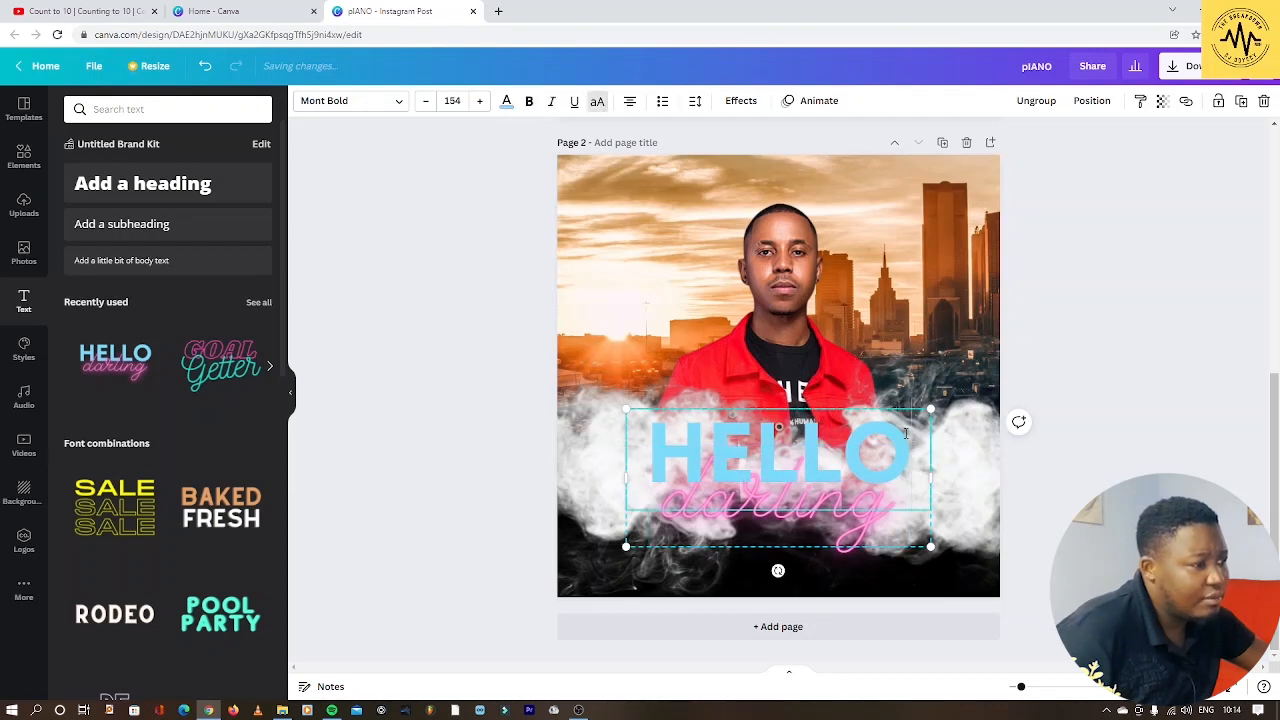
# Replace HELLO with PIANO and the darling script with Weekend
pyautogui.moveTo(908, 440); pyautogui.dragTo(660, 430)
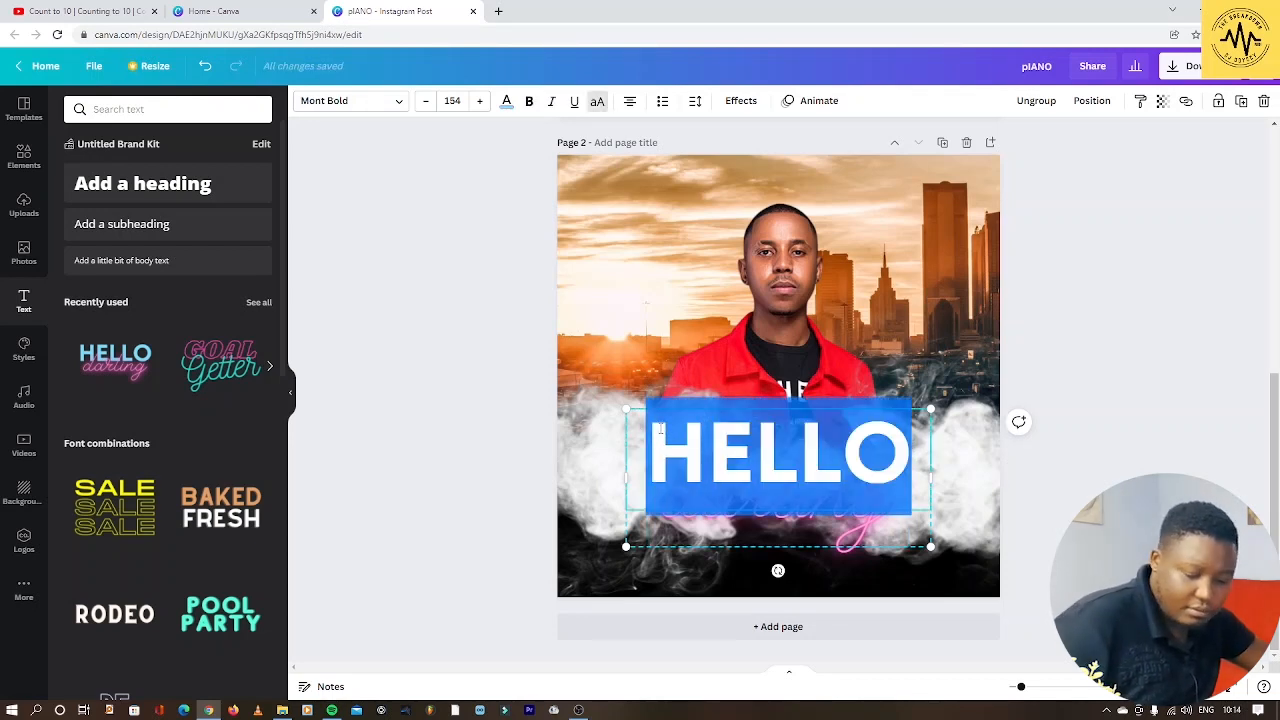
pyautogui.write('PI')
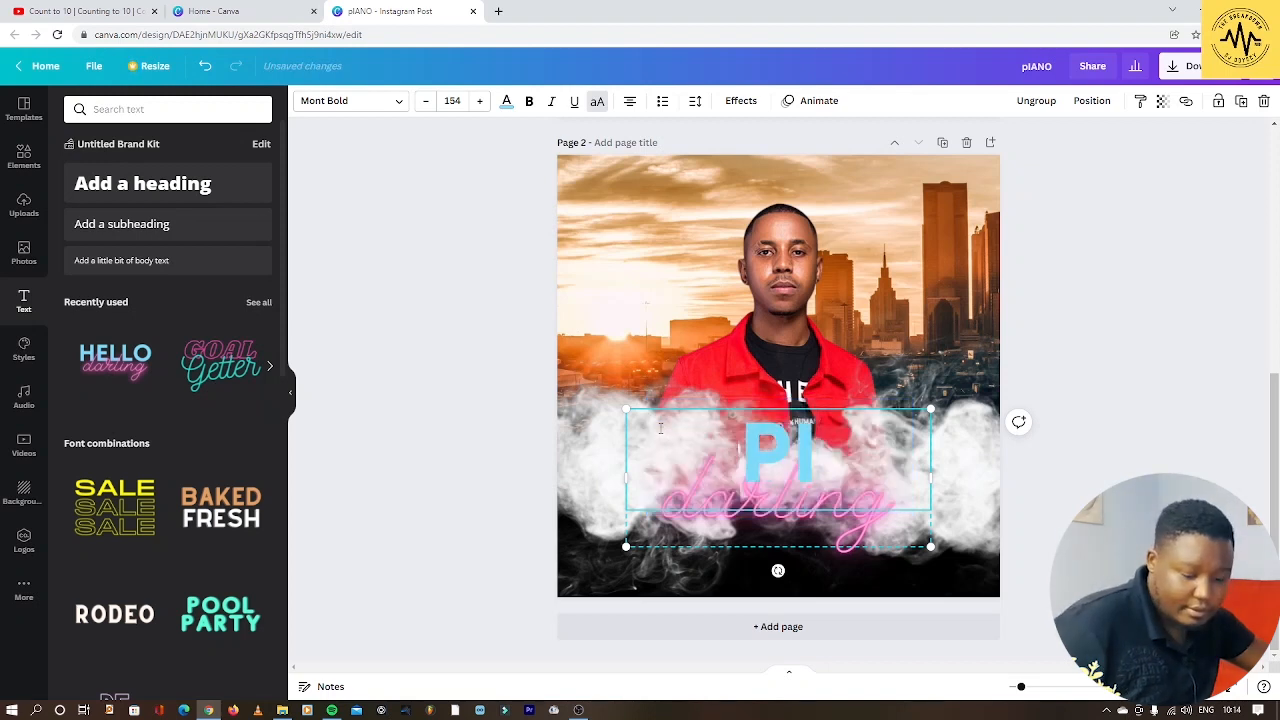
pyautogui.write('ANO')
pyautogui.click(1186, 408)
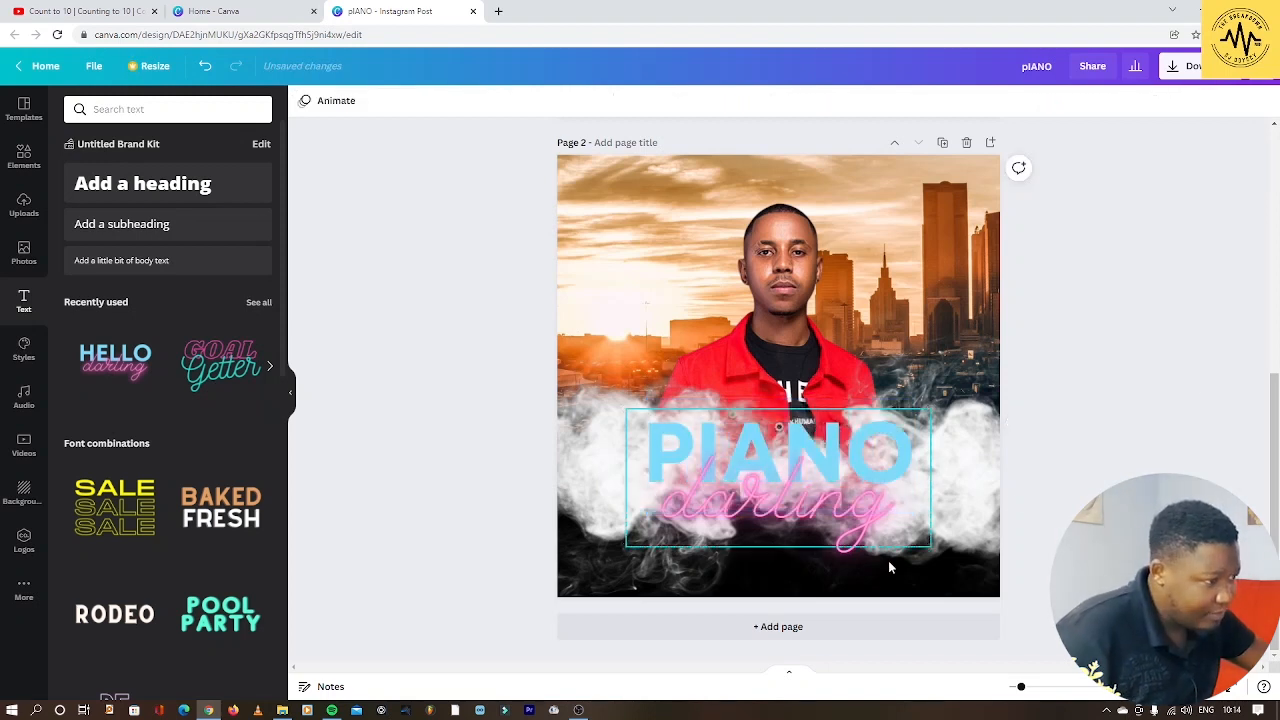
pyautogui.click(828, 518)
pyautogui.press('Return')
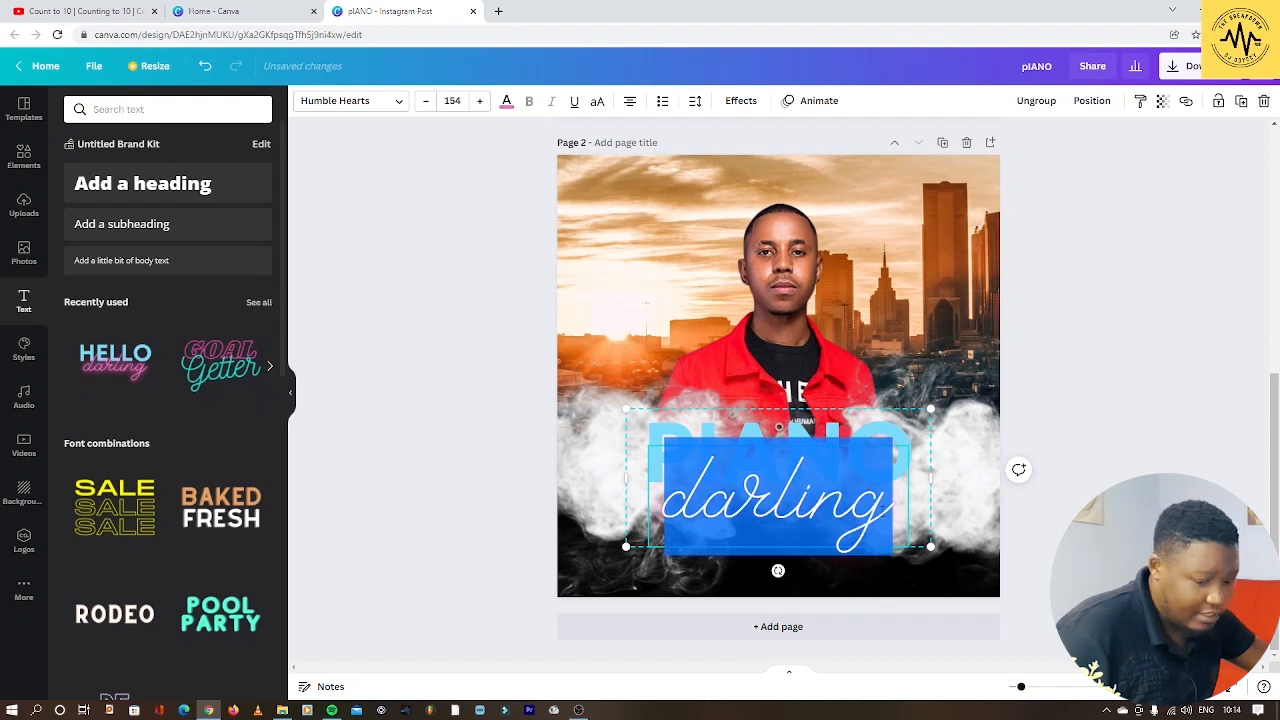
pyautogui.write('we')
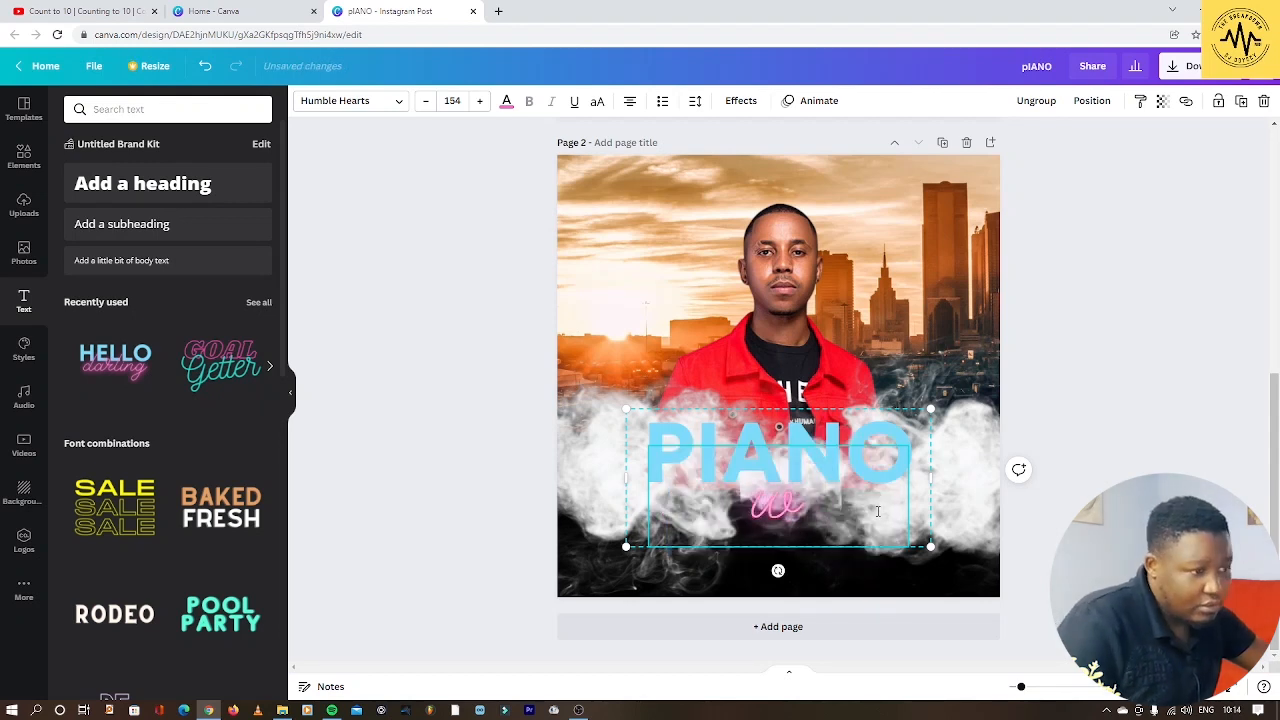
pyautogui.press('BackSpace')
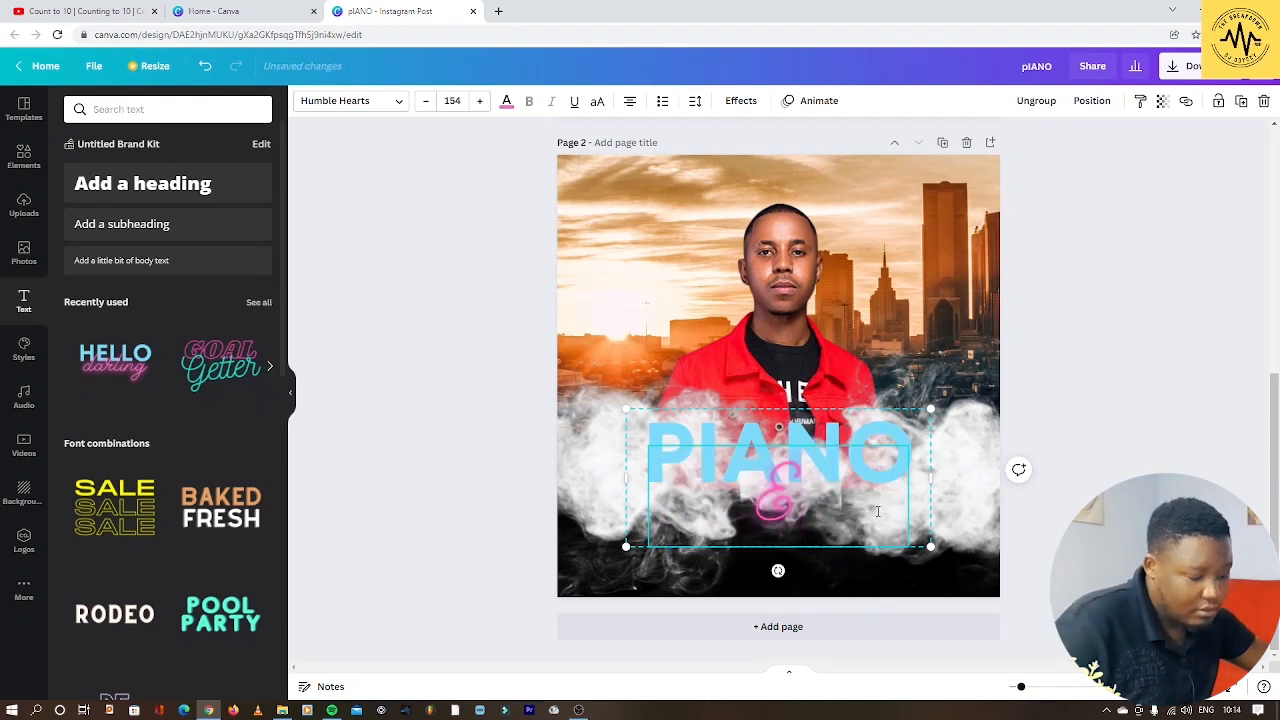
pyautogui.write('We')
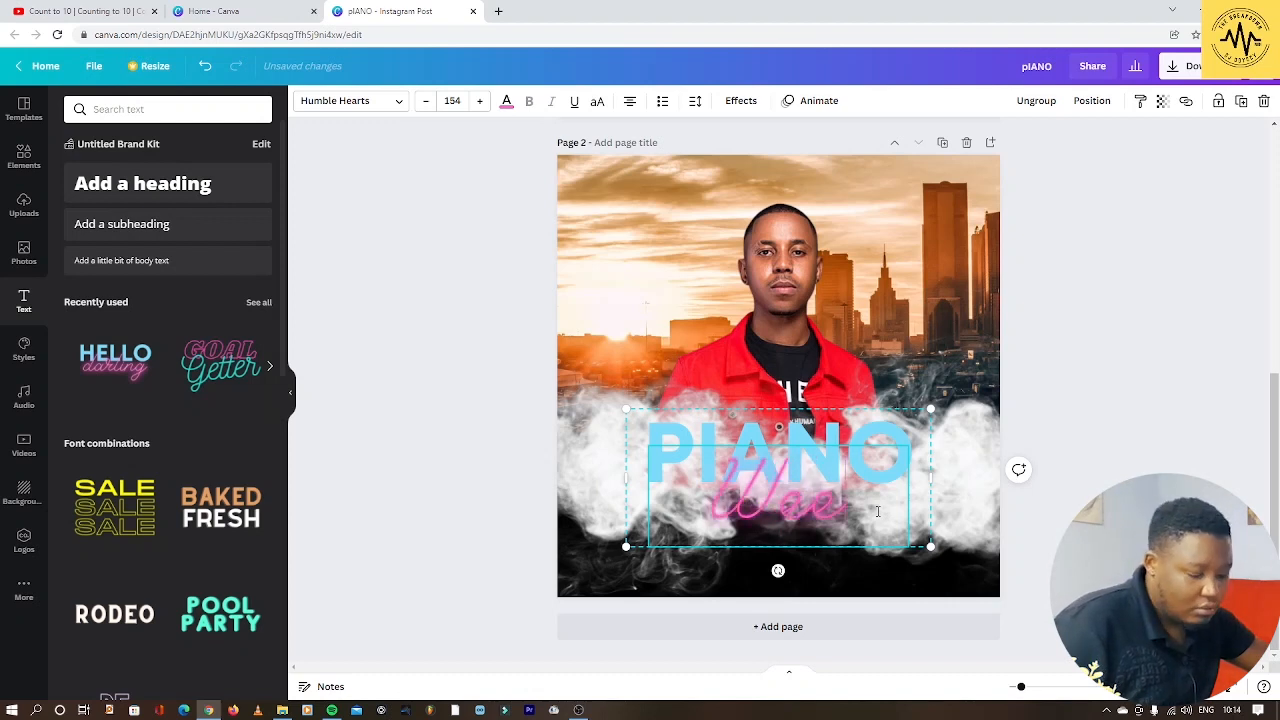
pyautogui.write('ake')
pyautogui.write('n')
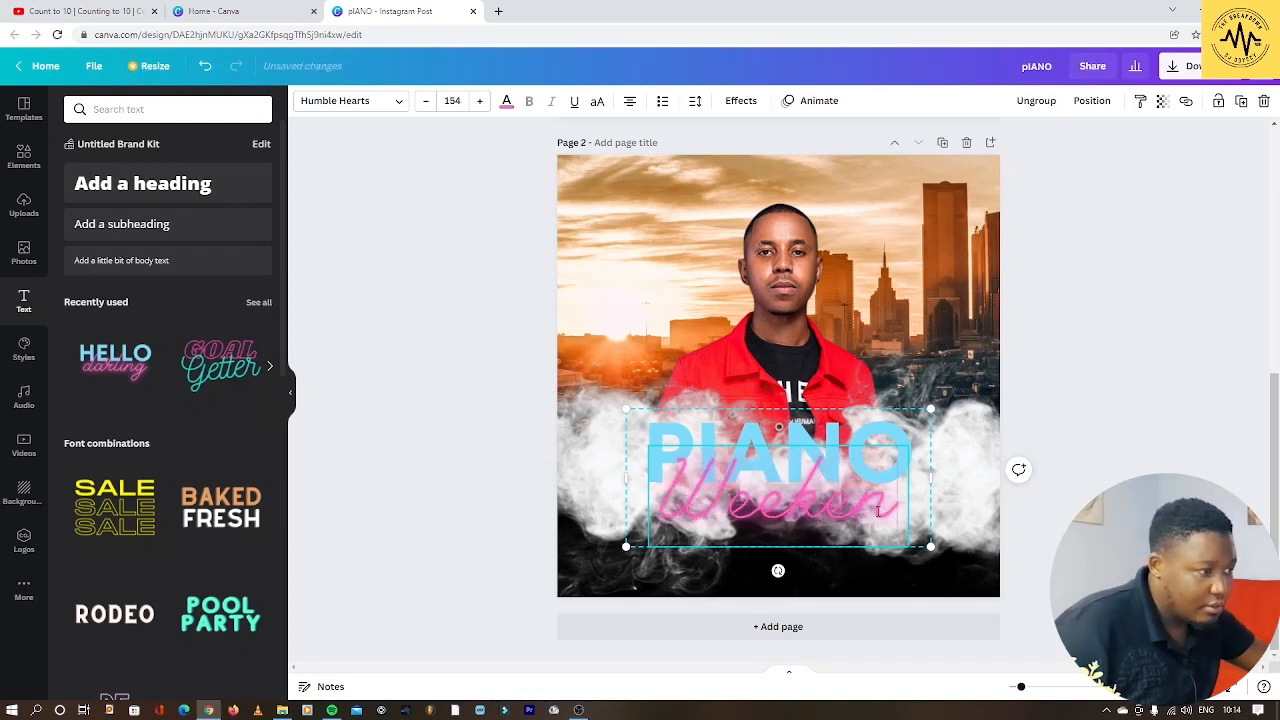
pyautogui.write('d')
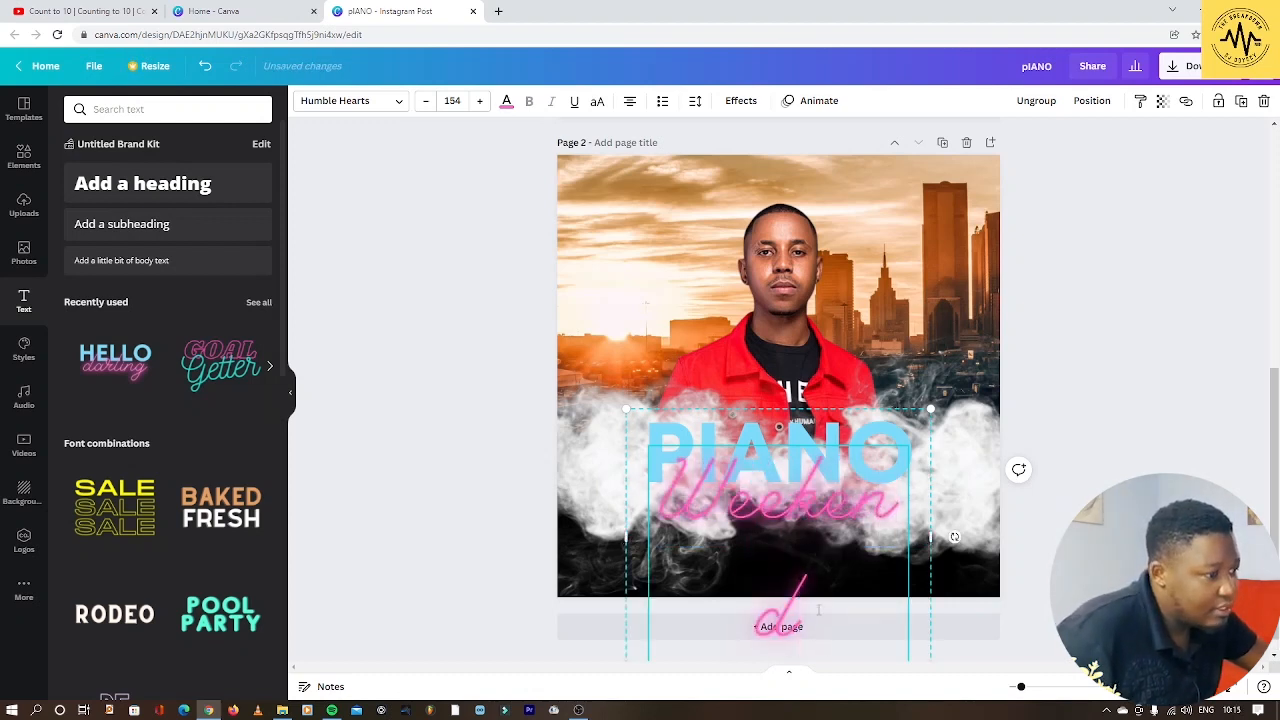
pyautogui.hotkey('ctrl', 'a')
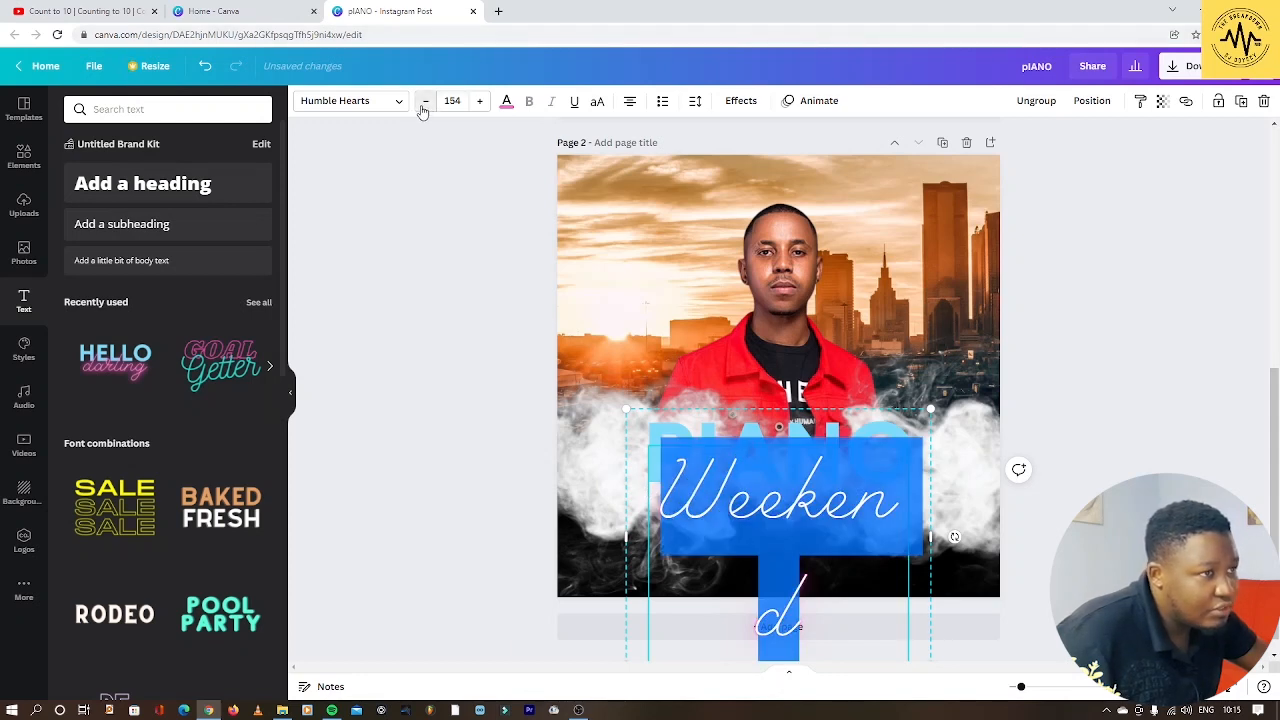
# Reduce the Weekend script font size from 154 to about 130 so it fits one line
pyautogui.click(425, 101)
pyautogui.click(425, 101)
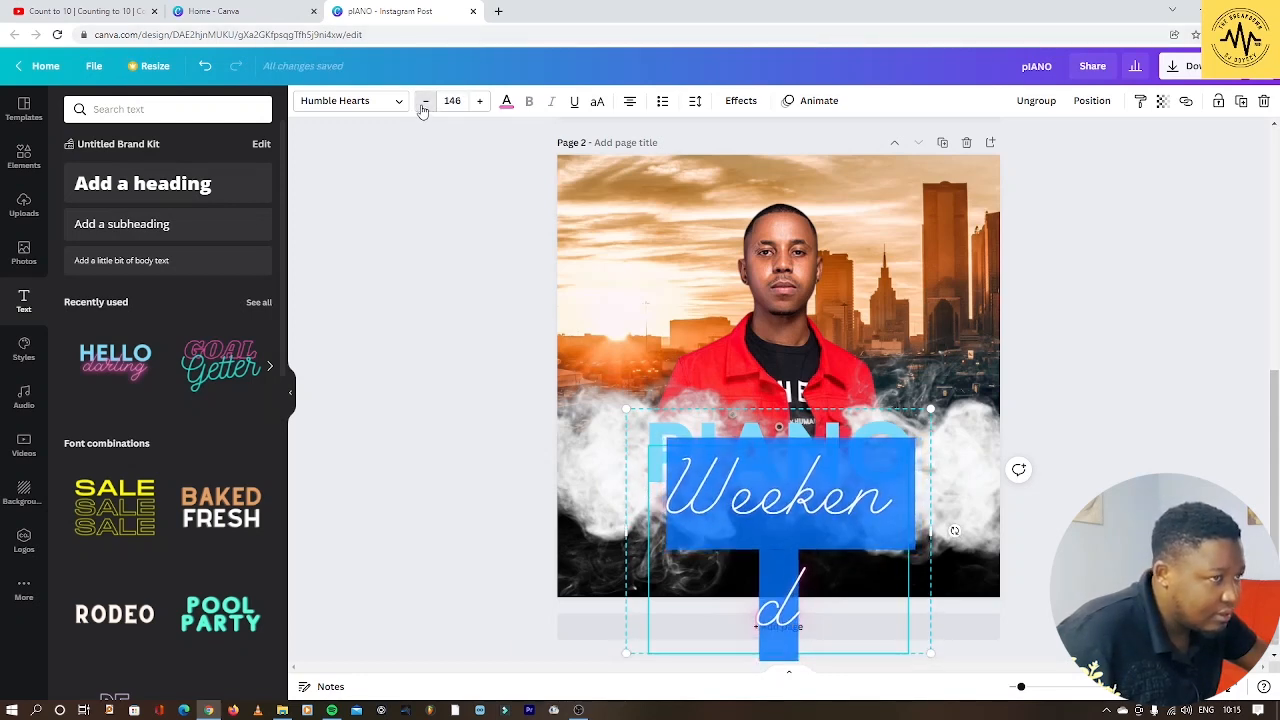
pyautogui.click(425, 101)
pyautogui.click(425, 101)
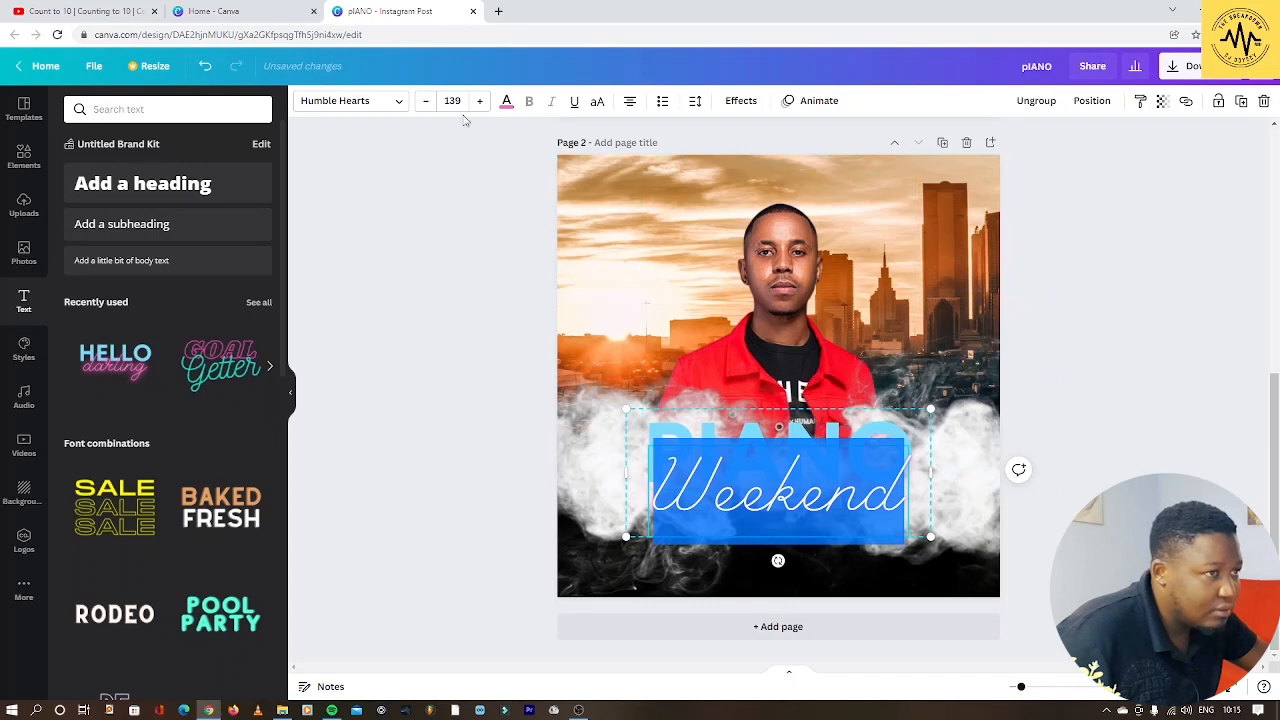
pyautogui.click(426, 102)
pyautogui.click(426, 102)
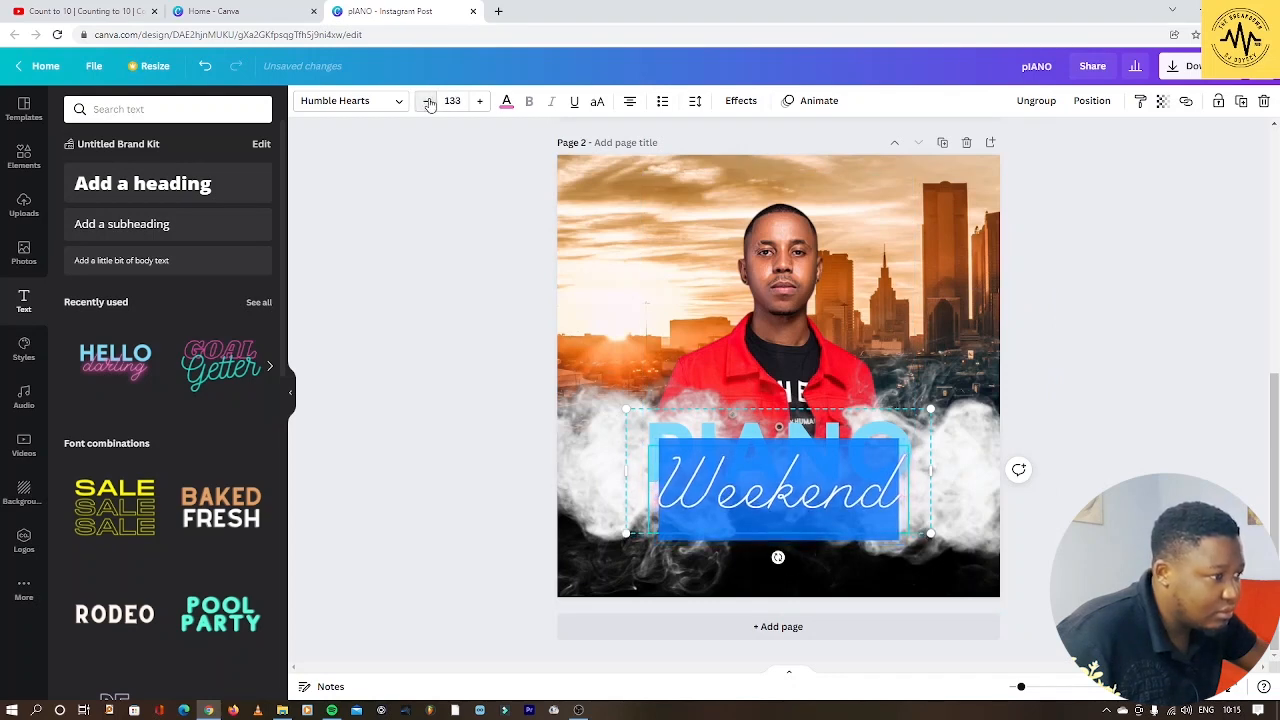
pyautogui.click(429, 104)
pyautogui.click(1140, 415)
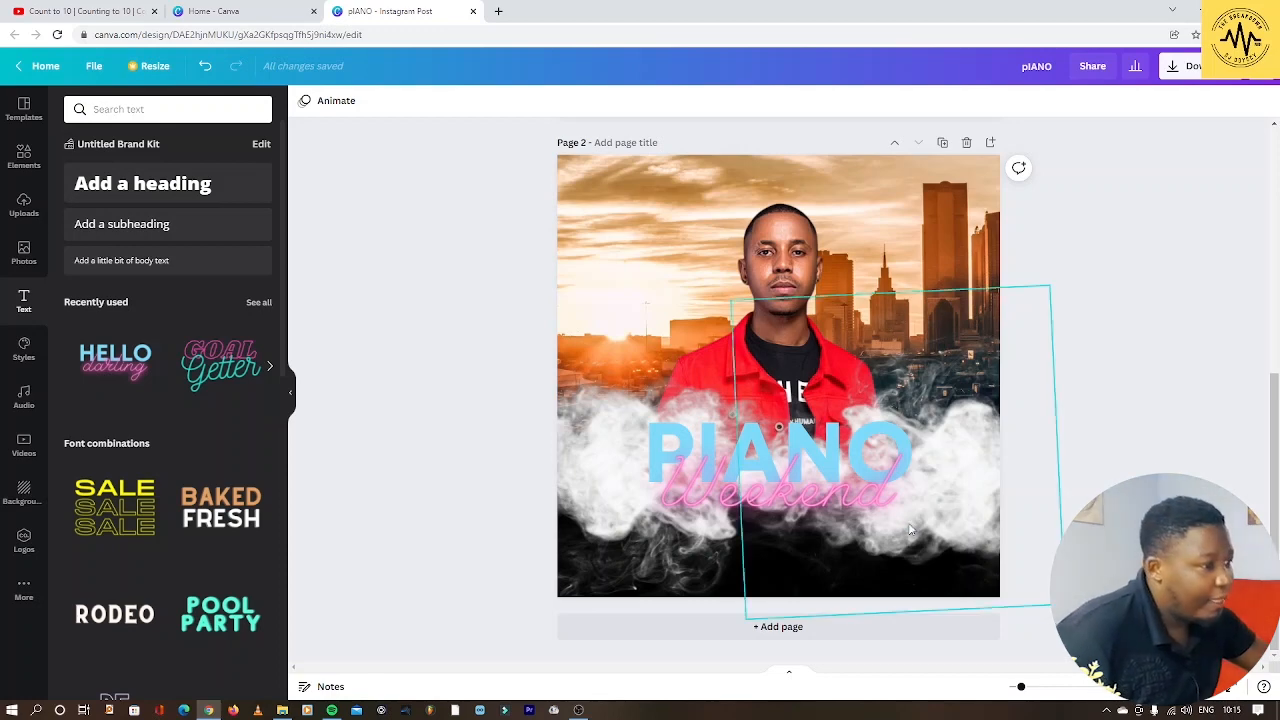
# Nudge the title into place and colour the PIANO text red
pyautogui.moveTo(835, 477); pyautogui.dragTo(797, 459)
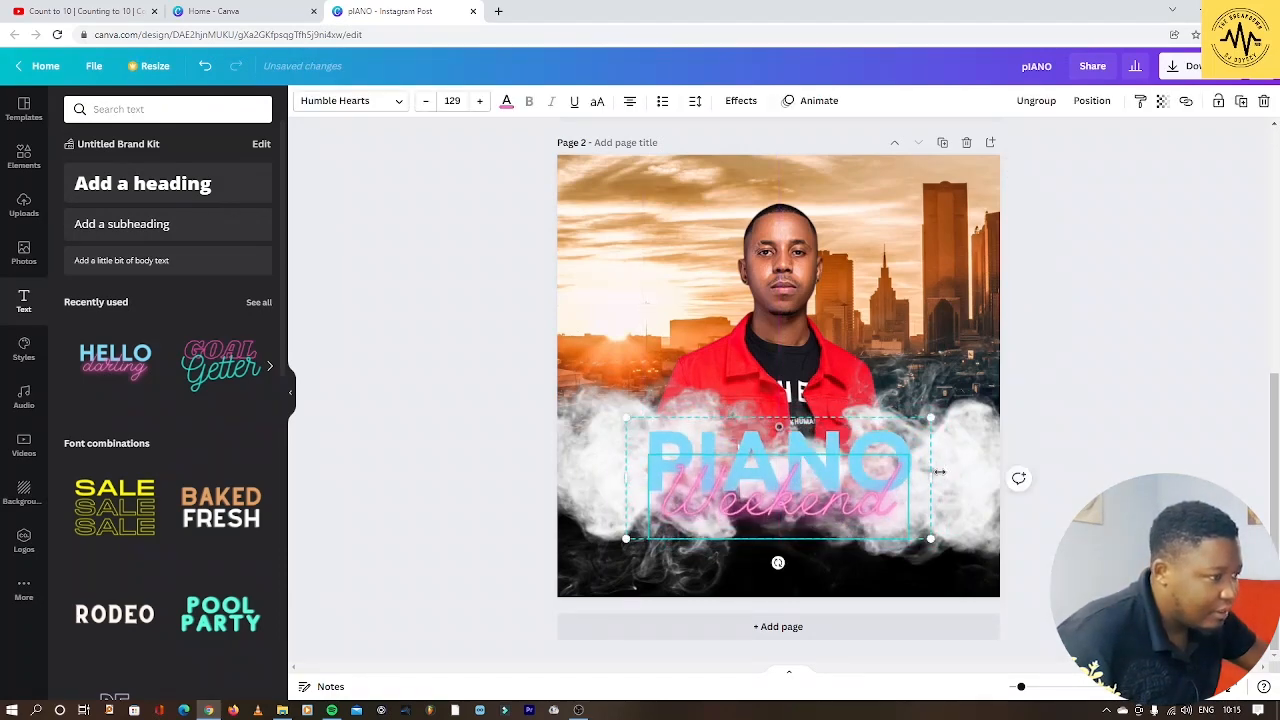
pyautogui.click(1057, 404)
pyautogui.click(766, 453)
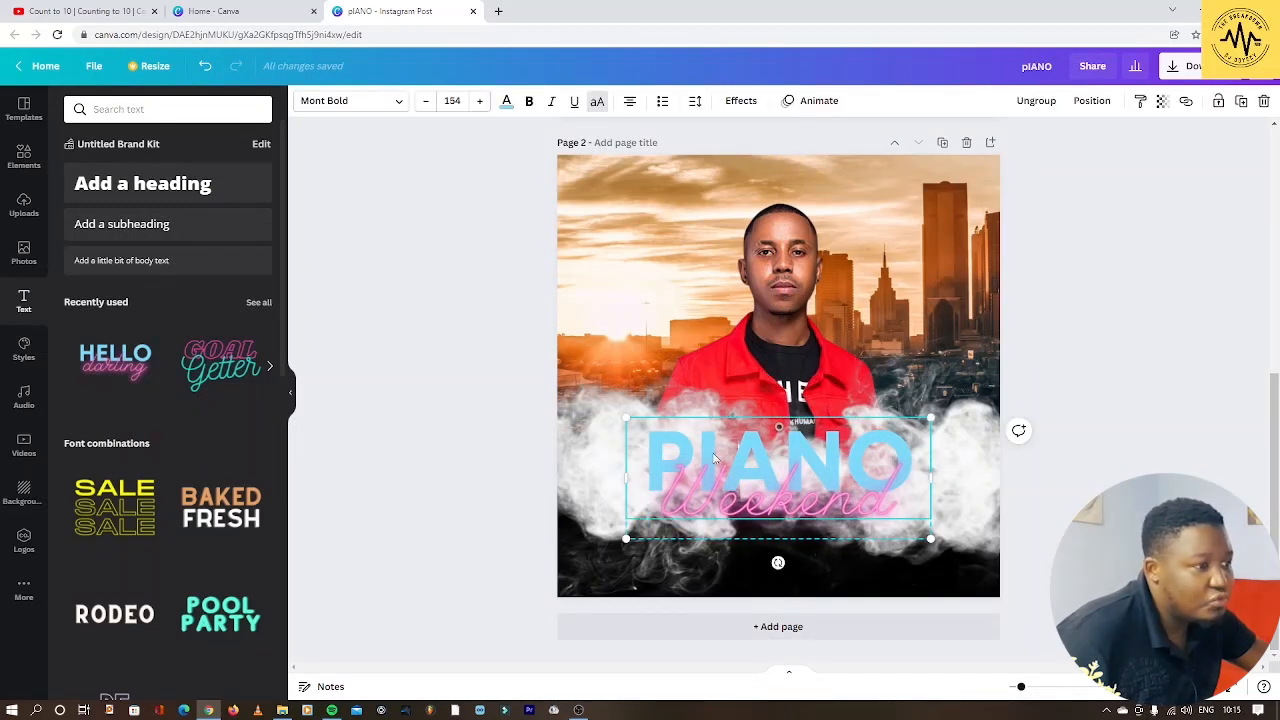
pyautogui.click(505, 101)
pyautogui.click(113, 420)
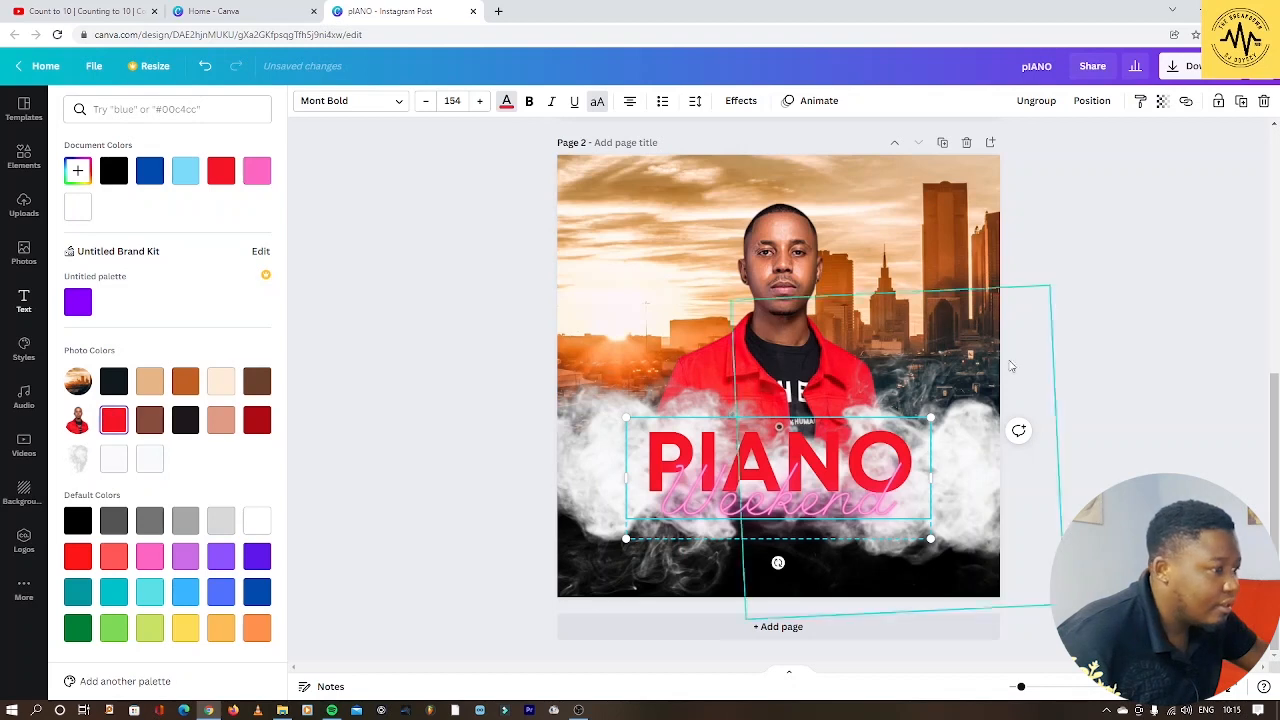
pyautogui.click(1094, 292)
# Colour the Weekend script dark blue from the Default Colors
pyautogui.click(736, 510)
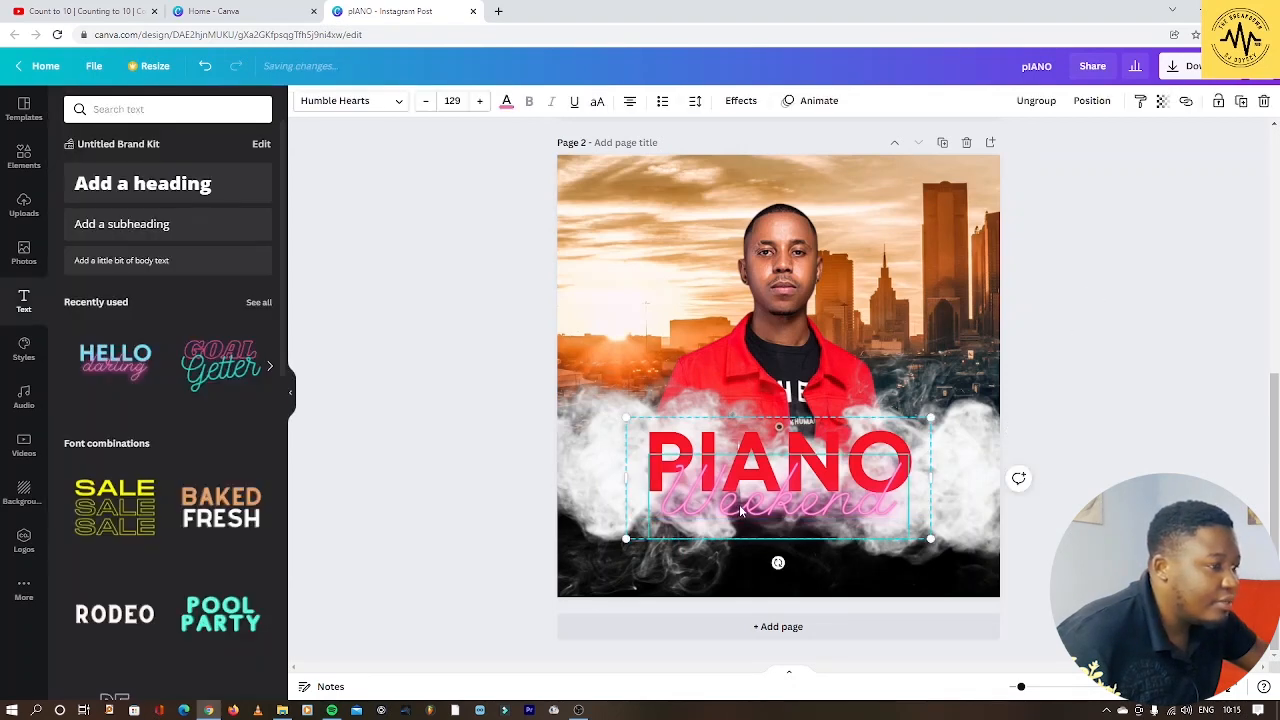
pyautogui.click(506, 101)
pyautogui.click(221, 556)
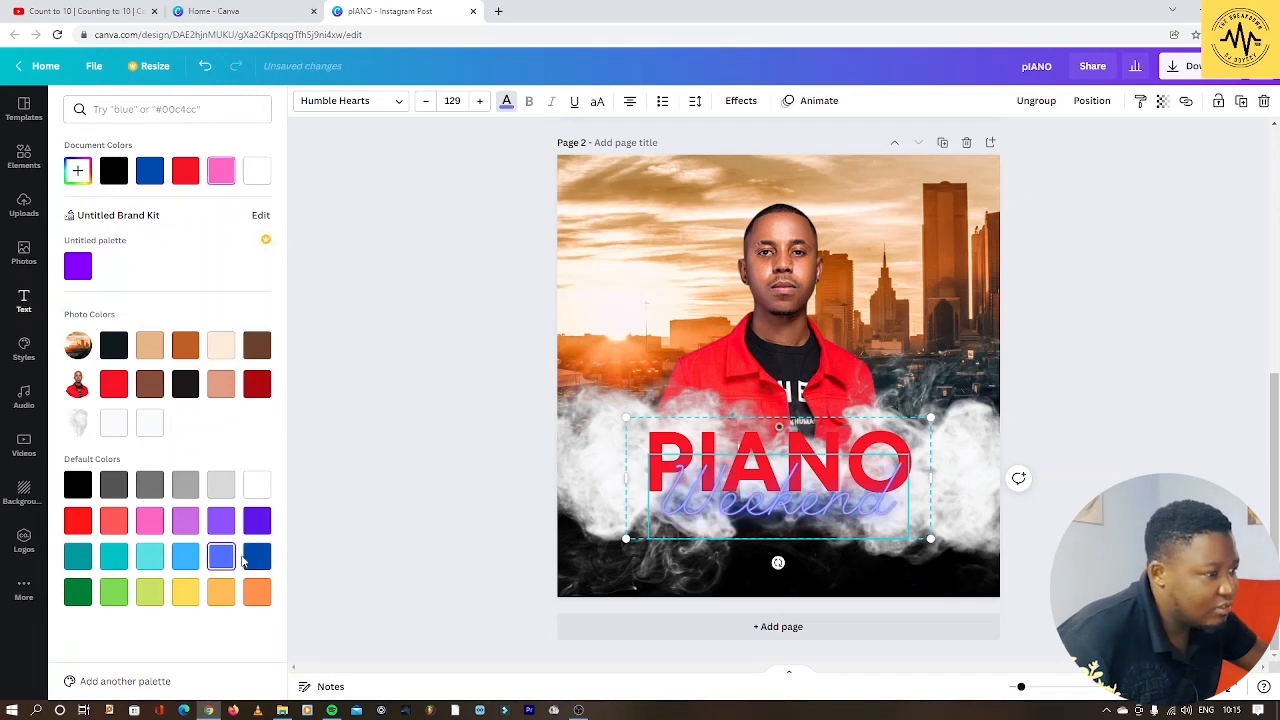
pyautogui.scroll(2, 494, 453)
pyautogui.scroll(1, 494, 453)
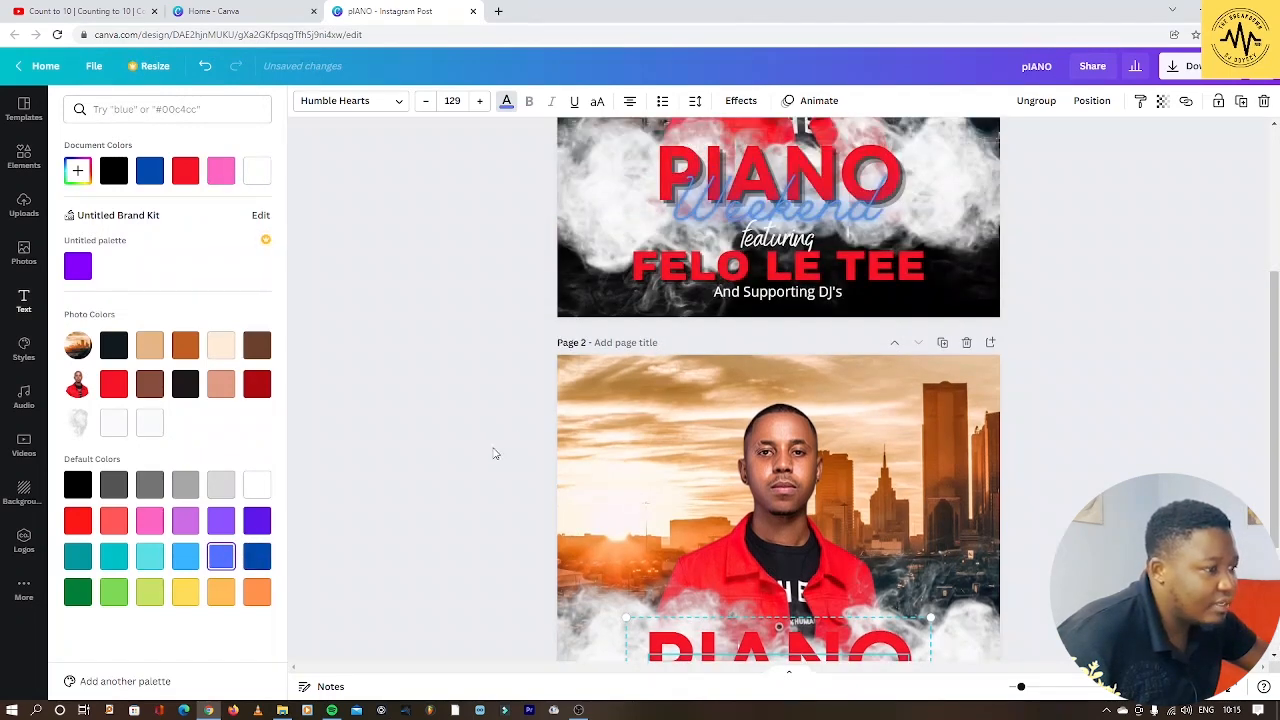
pyautogui.scroll(-2, 494, 453)
pyautogui.scroll(3, 492, 452)
pyautogui.scroll(-2, 492, 452)
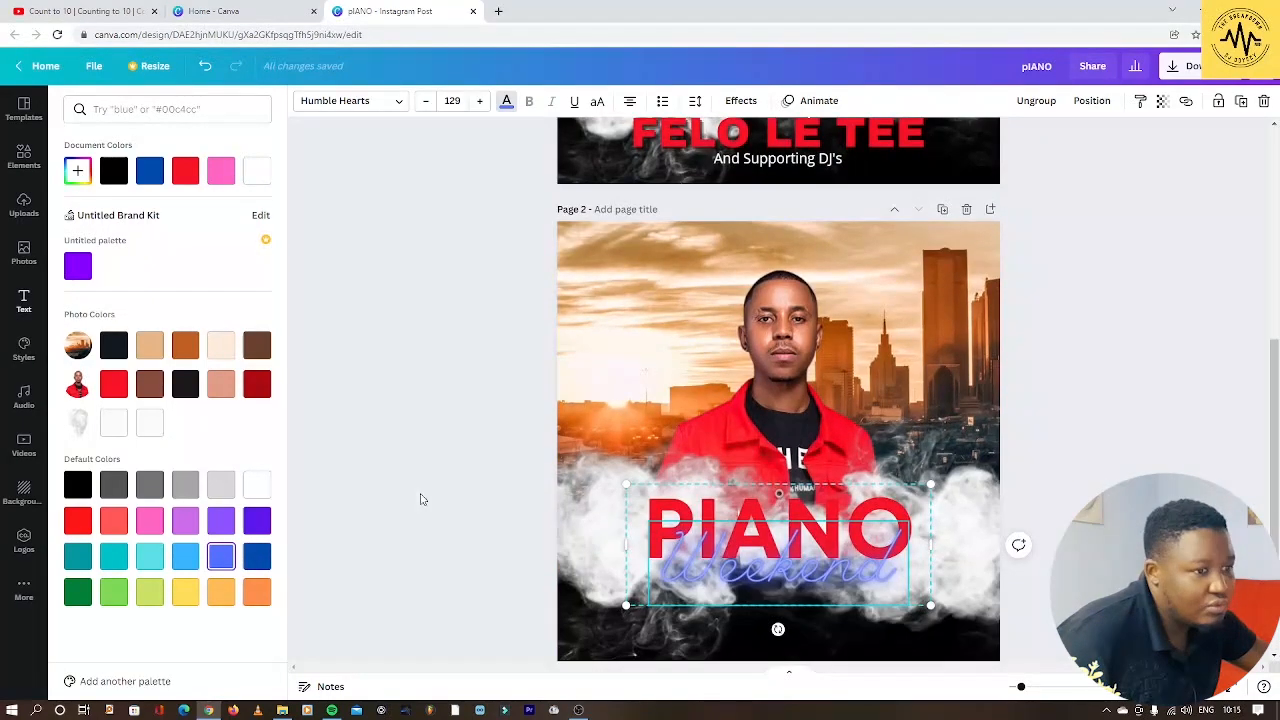
pyautogui.click(249, 566)
pyautogui.scroll(2, 417, 466)
pyautogui.scroll(2, 417, 466)
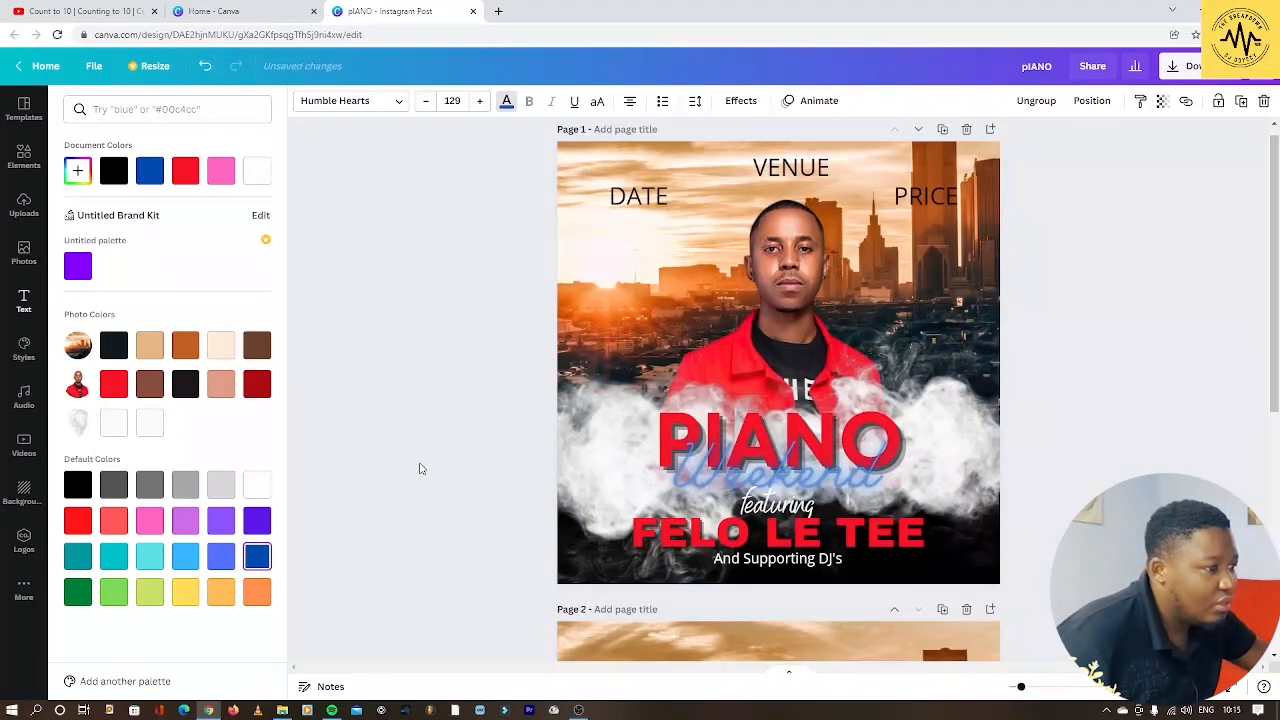
pyautogui.scroll(-2, 421, 467)
pyautogui.scroll(-3, 421, 467)
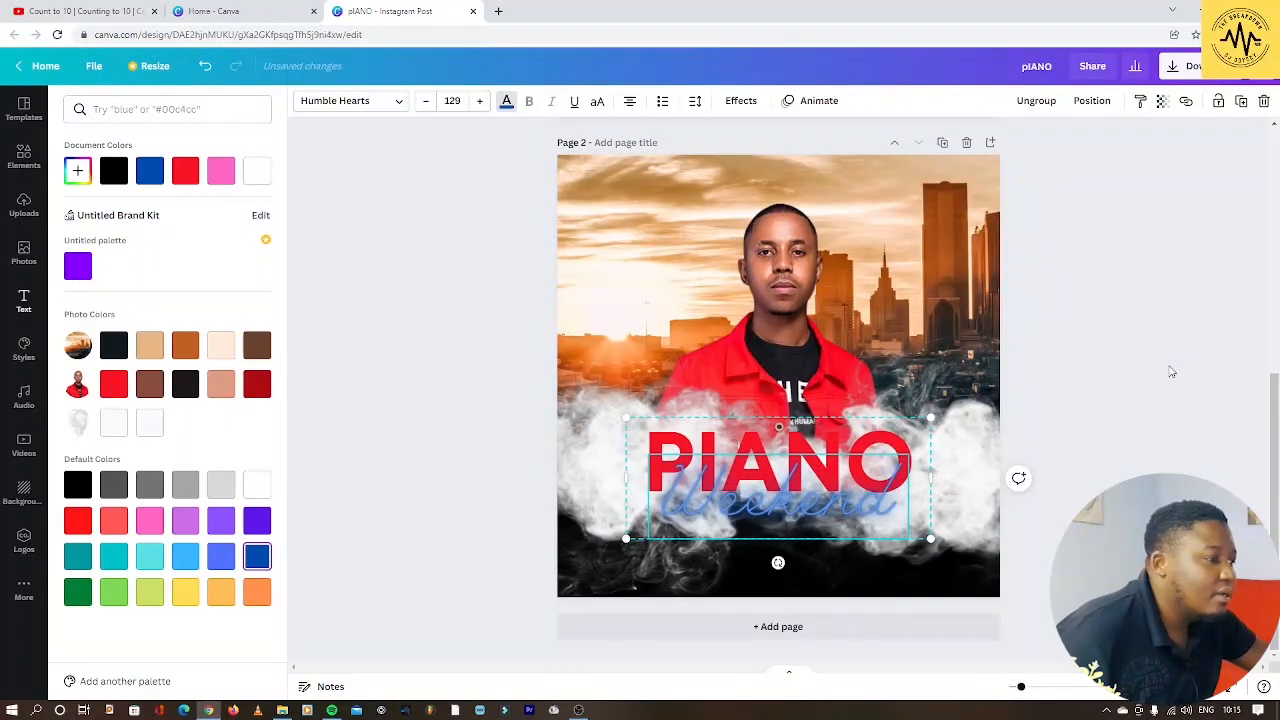
pyautogui.click(1120, 415)
pyautogui.click(1105, 455)
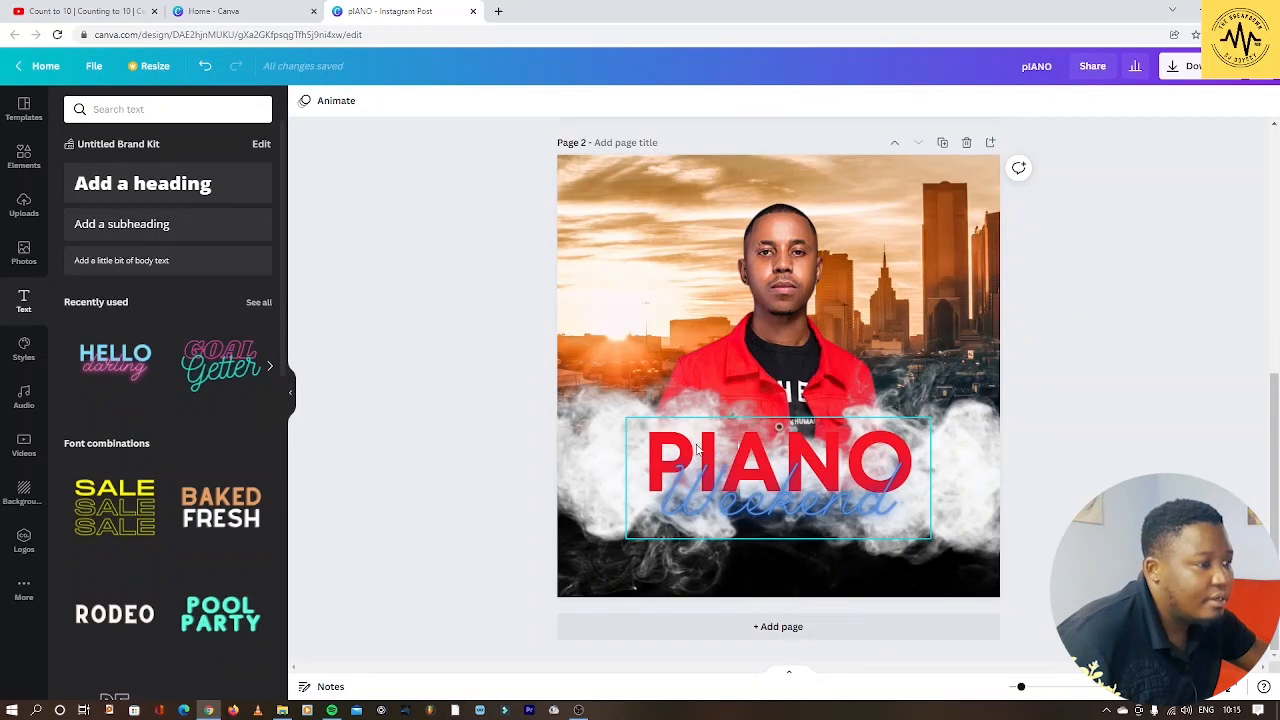
# Add a subheading reading 'Featuring' and move it below the Weekend script
pyautogui.click(148, 241)
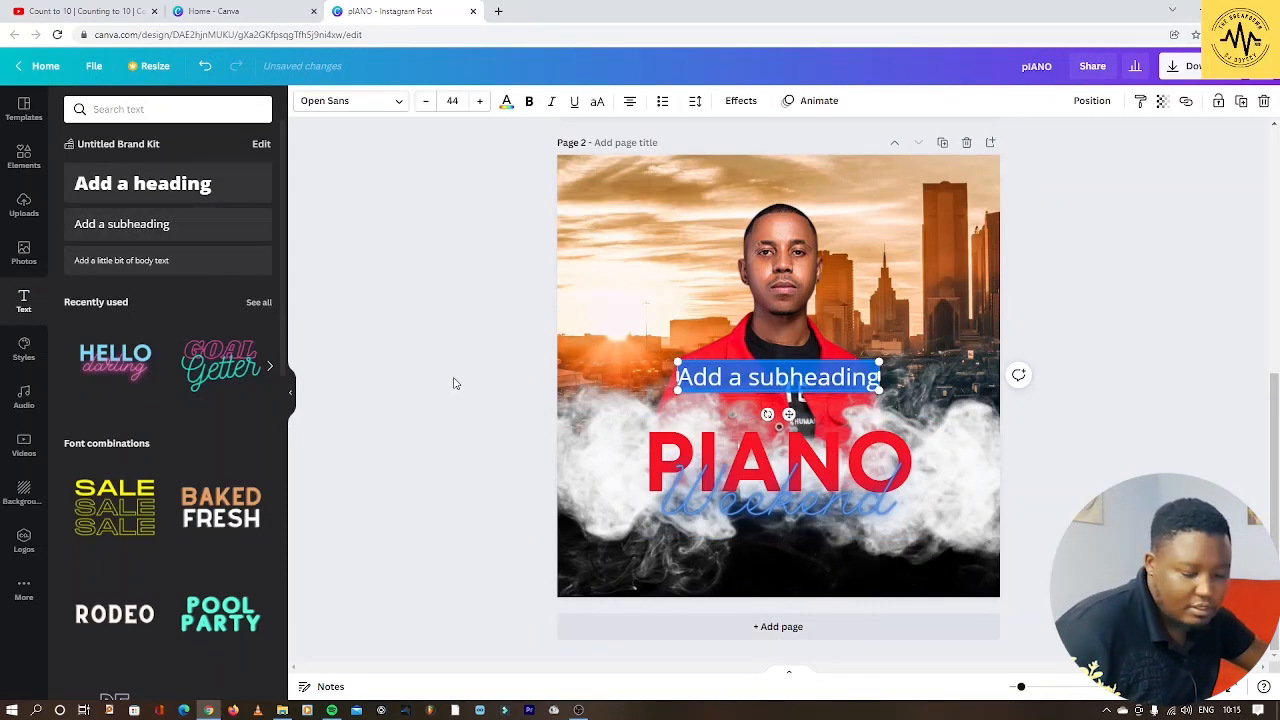
pyautogui.press('BackSpace')
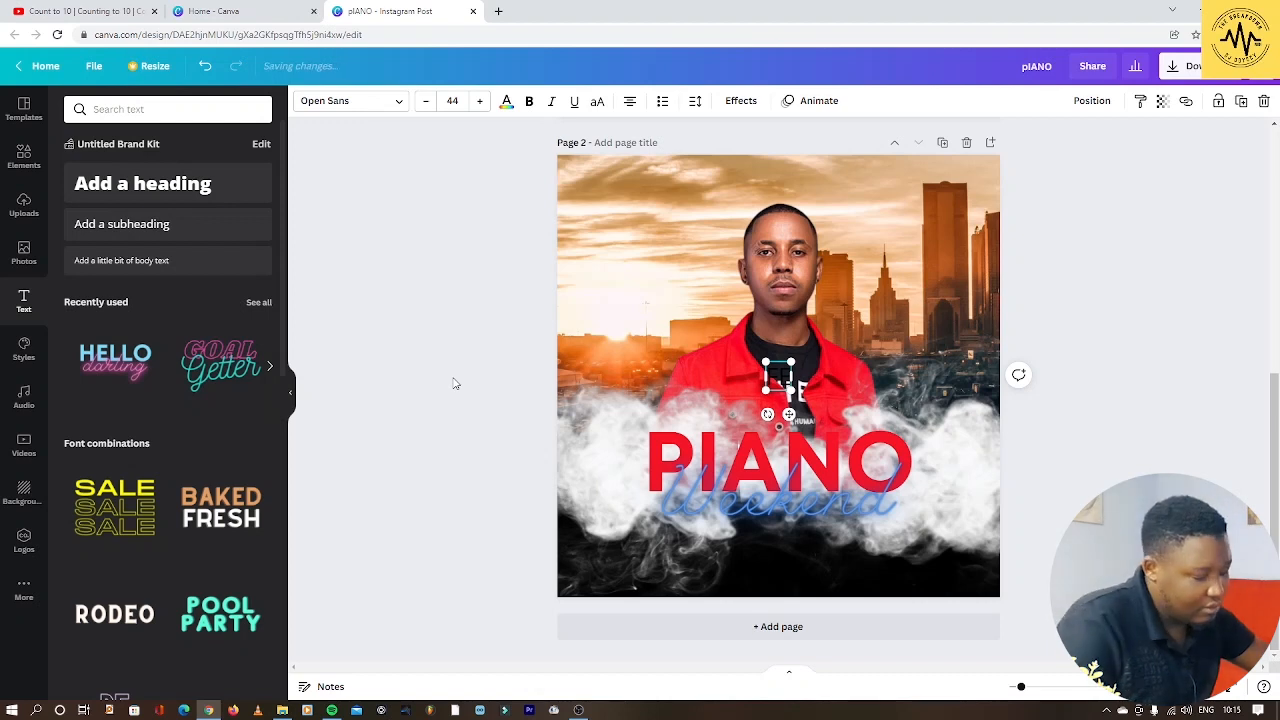
pyautogui.press('BackSpace')
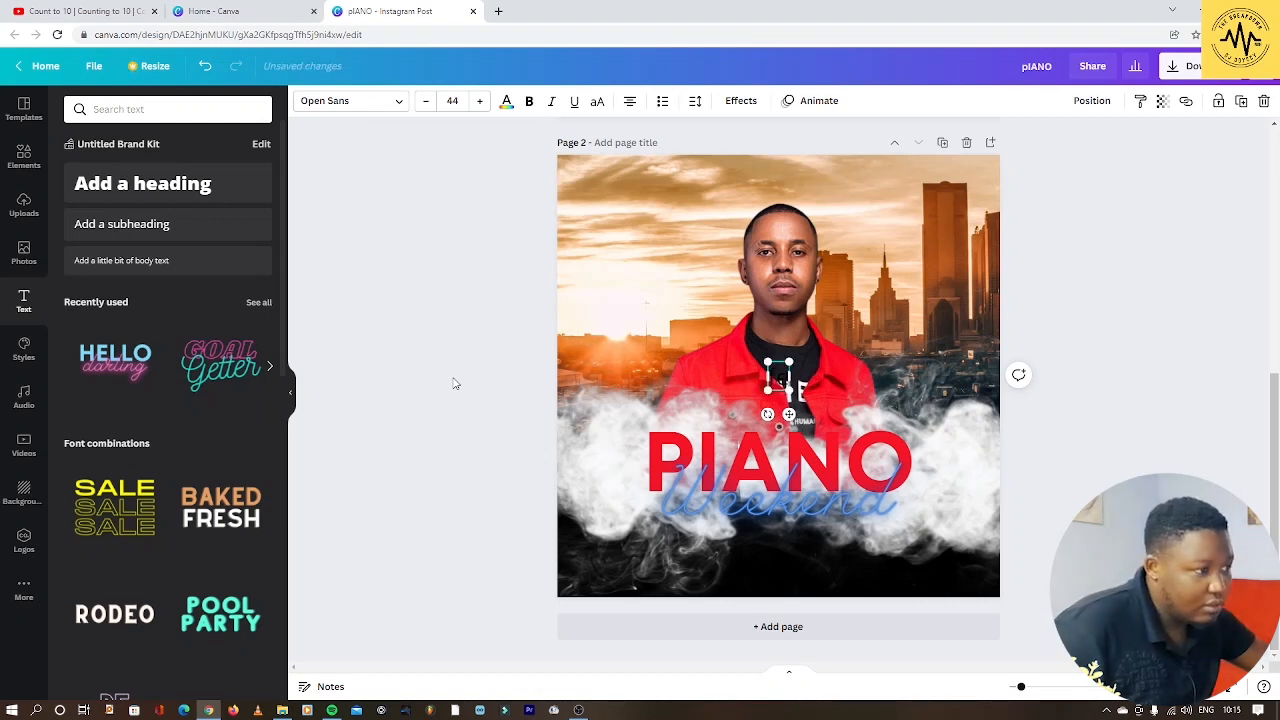
pyautogui.write('Featu')
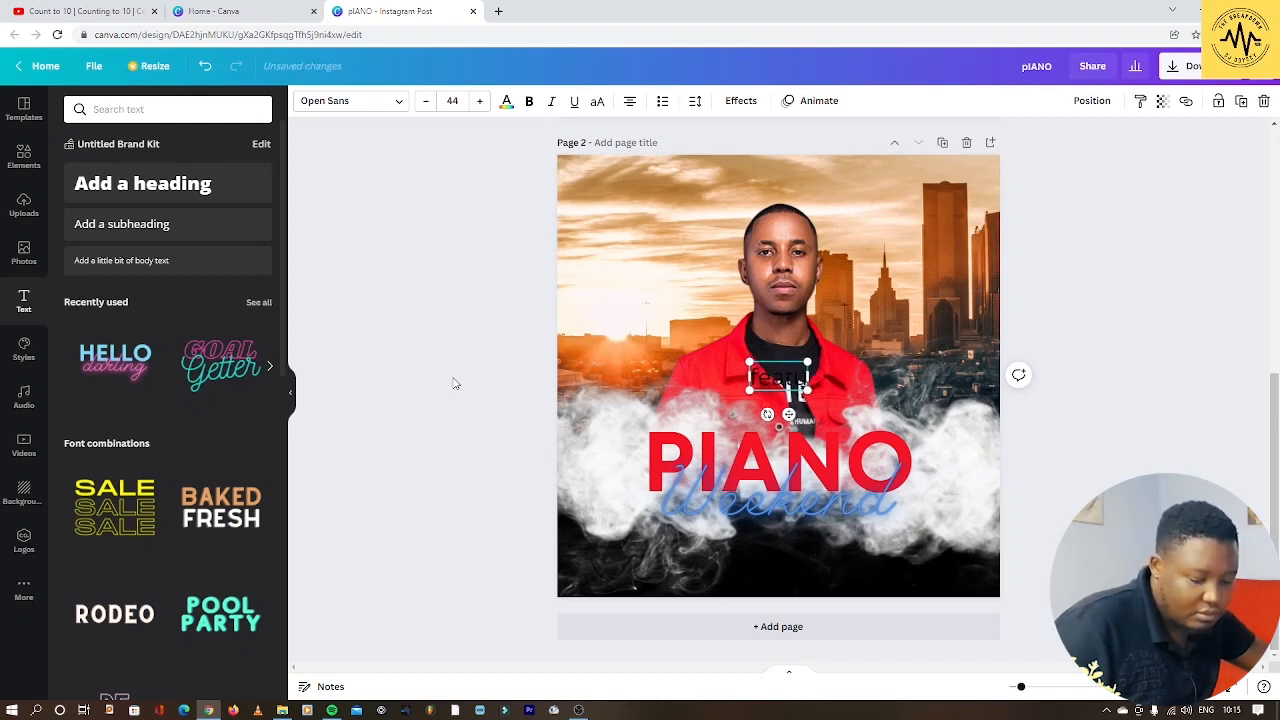
pyautogui.write('ring')
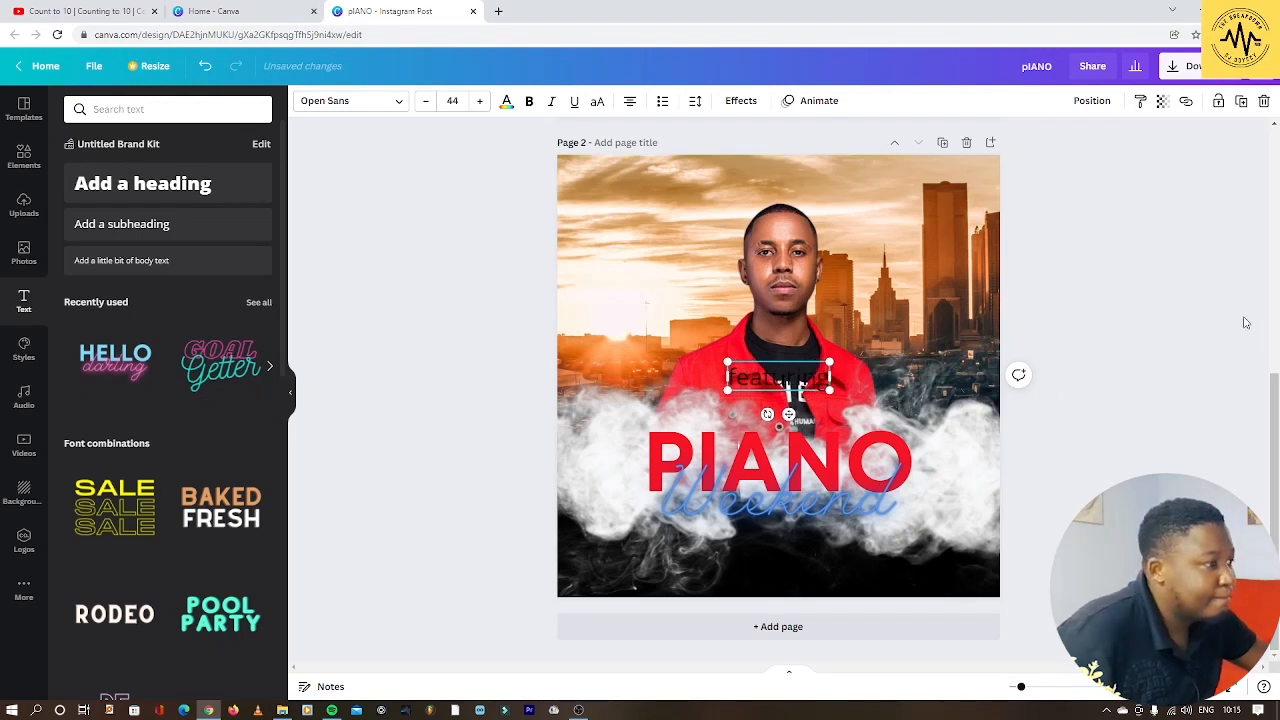
pyautogui.click(1064, 225)
pyautogui.moveTo(790, 389); pyautogui.dragTo(783, 536)
pyautogui.click(1206, 277)
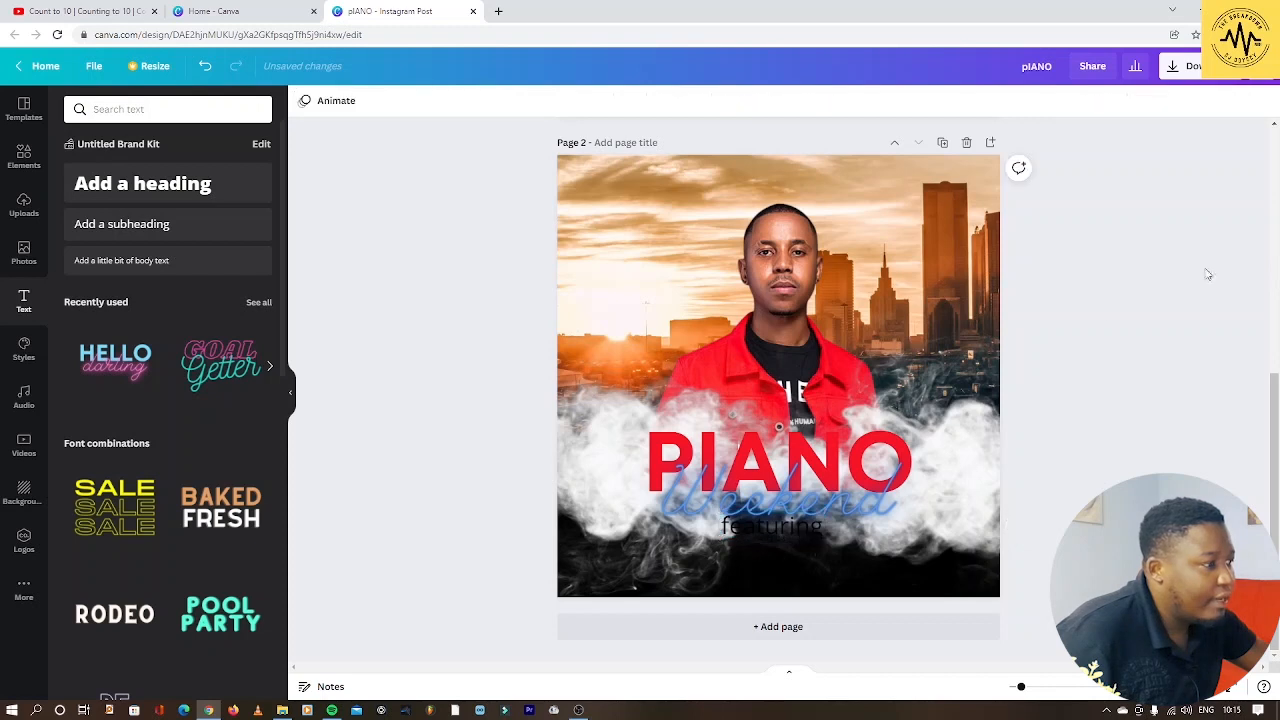
# Colour the featuring line white
pyautogui.click(754, 535)
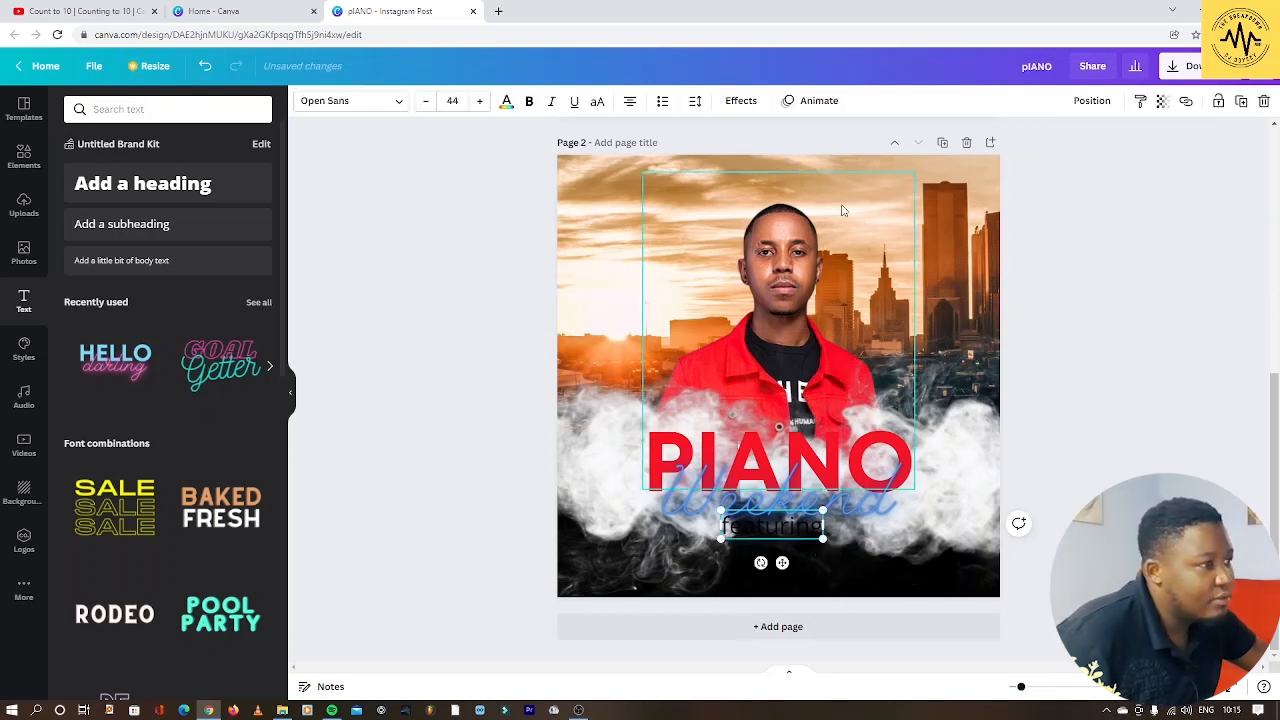
pyautogui.click(506, 100)
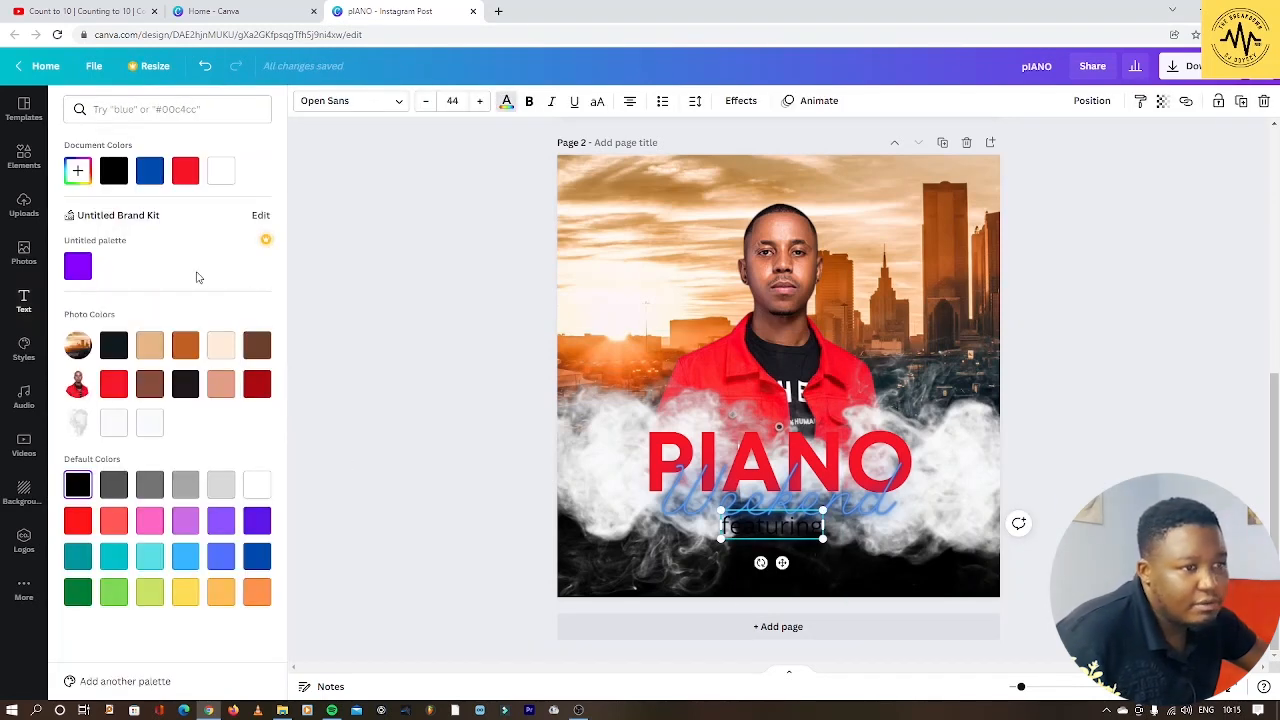
pyautogui.click(256, 485)
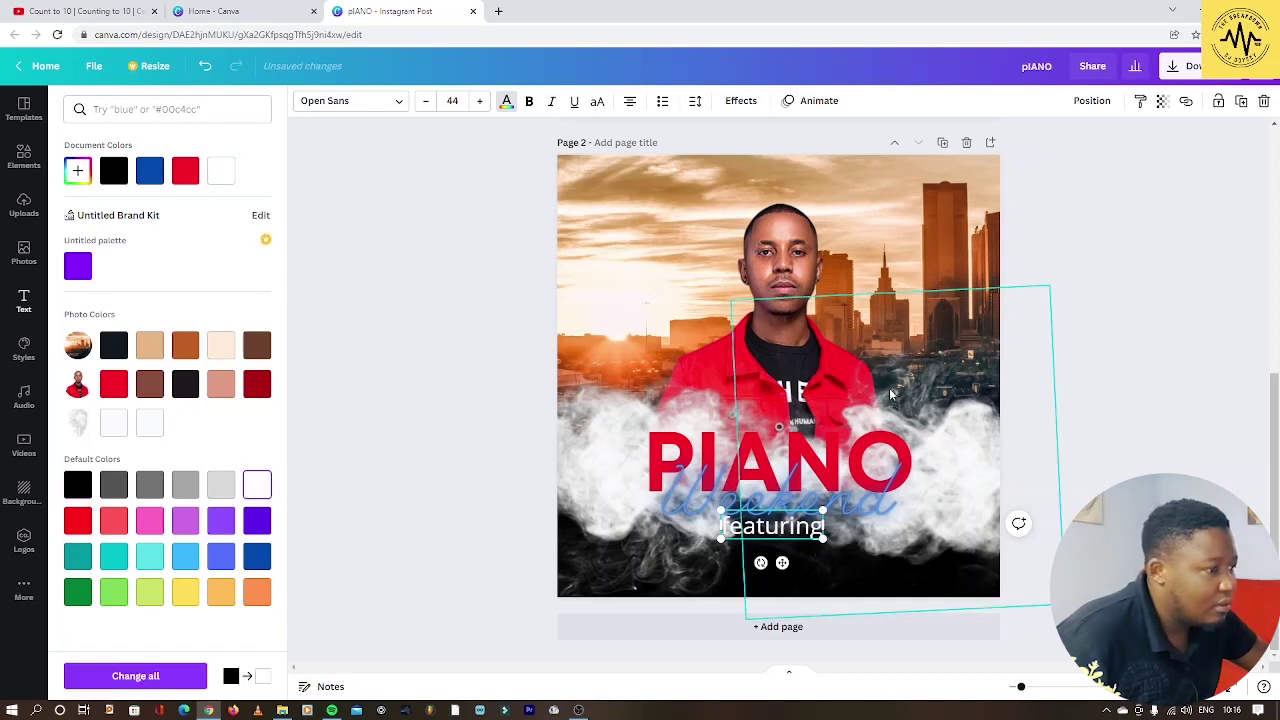
pyautogui.click(1186, 350)
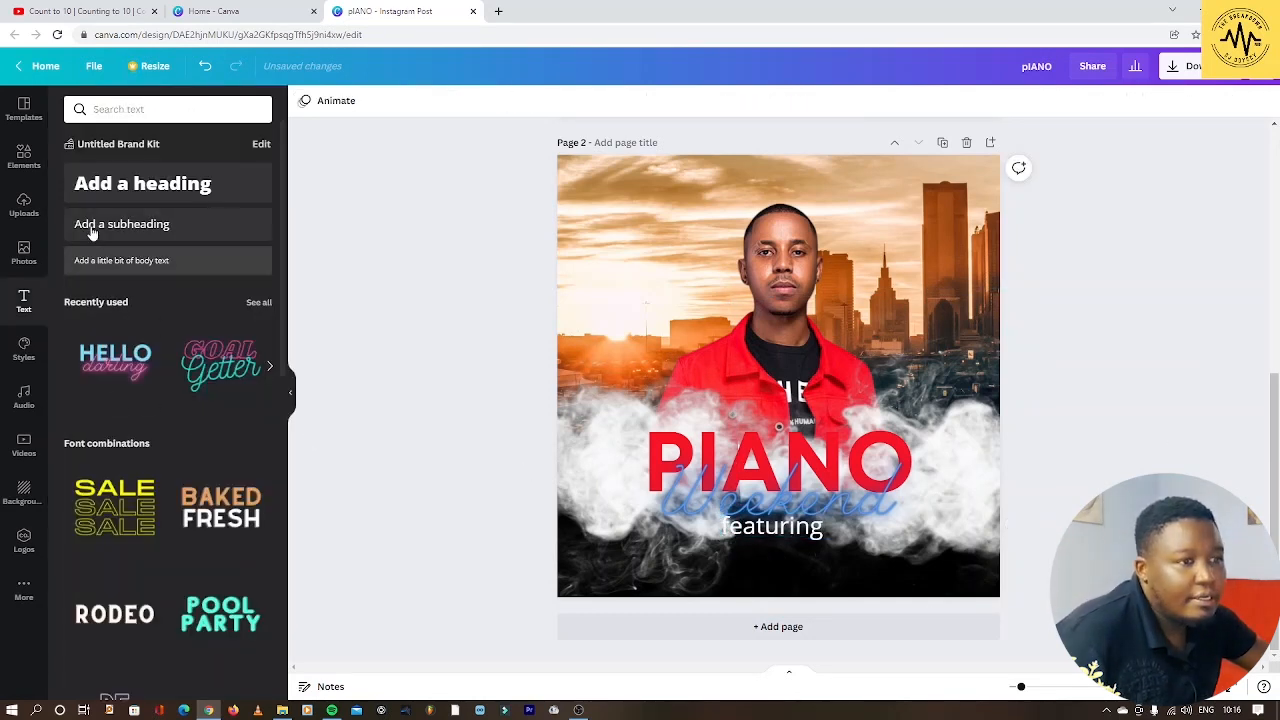
# Add a heading reading 'FELO LE TEE' and move it below featuring
pyautogui.click(124, 186)
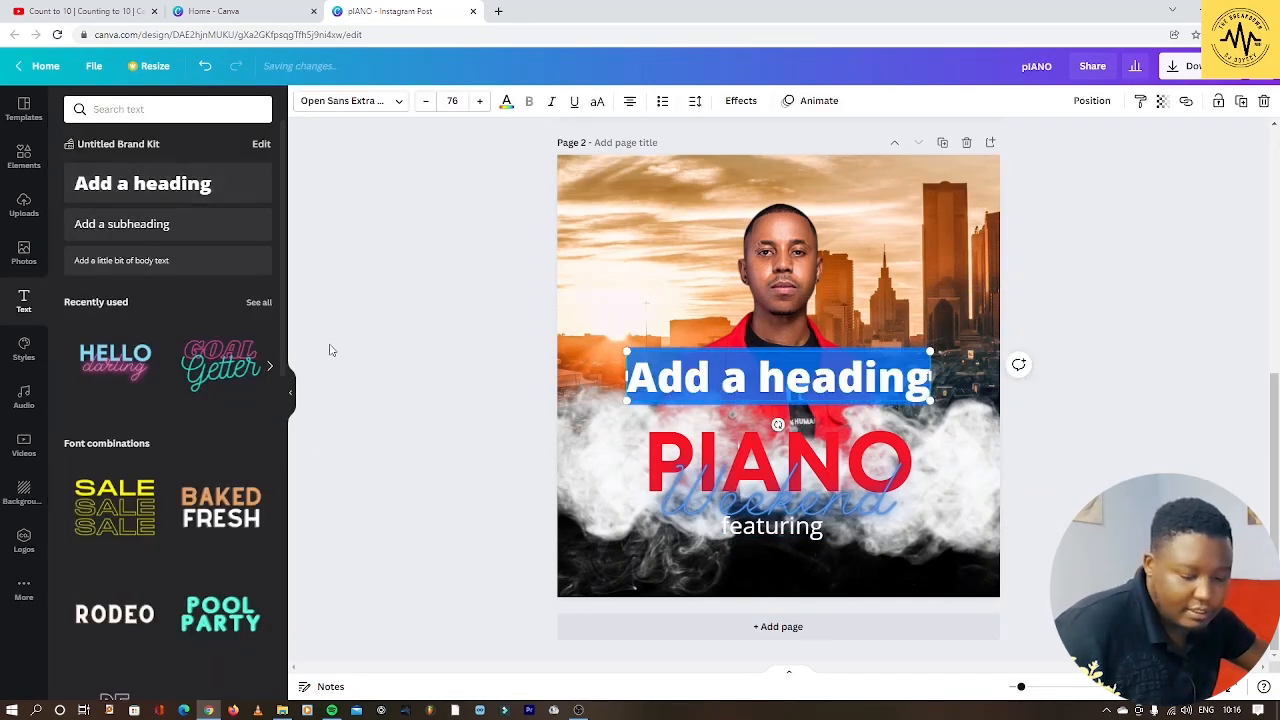
pyautogui.write('F')
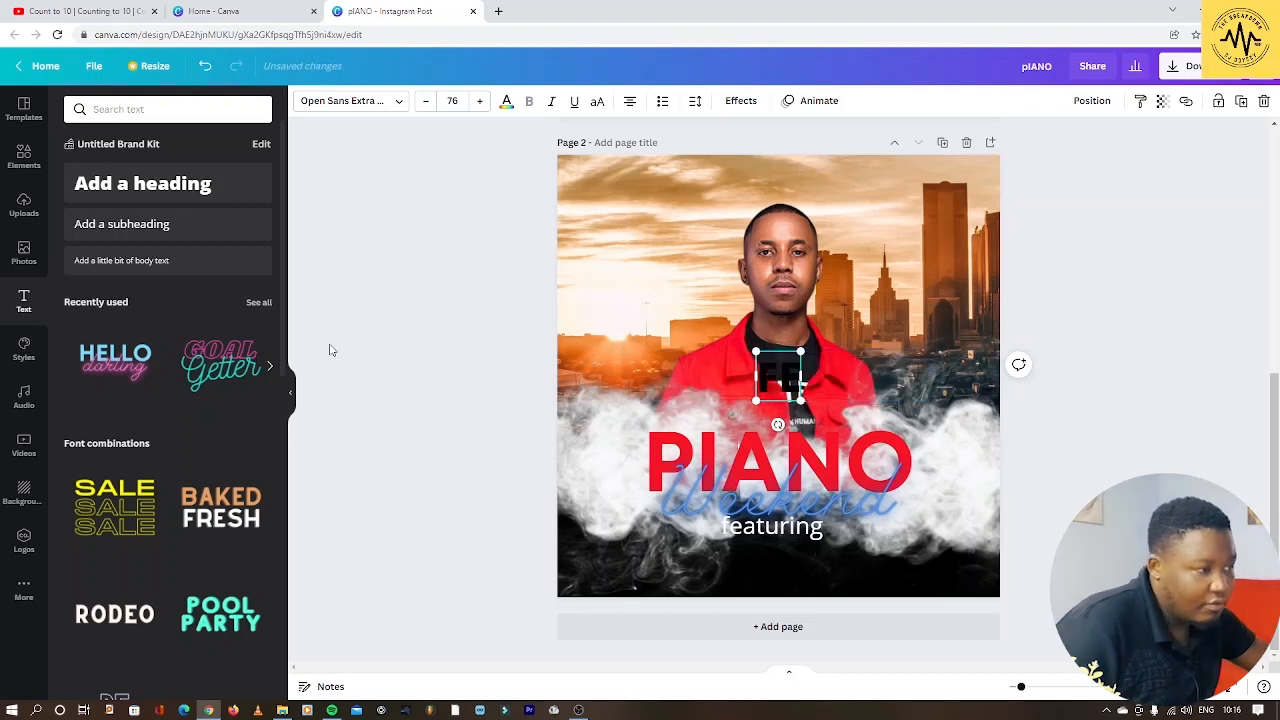
pyautogui.write('ELO LE')
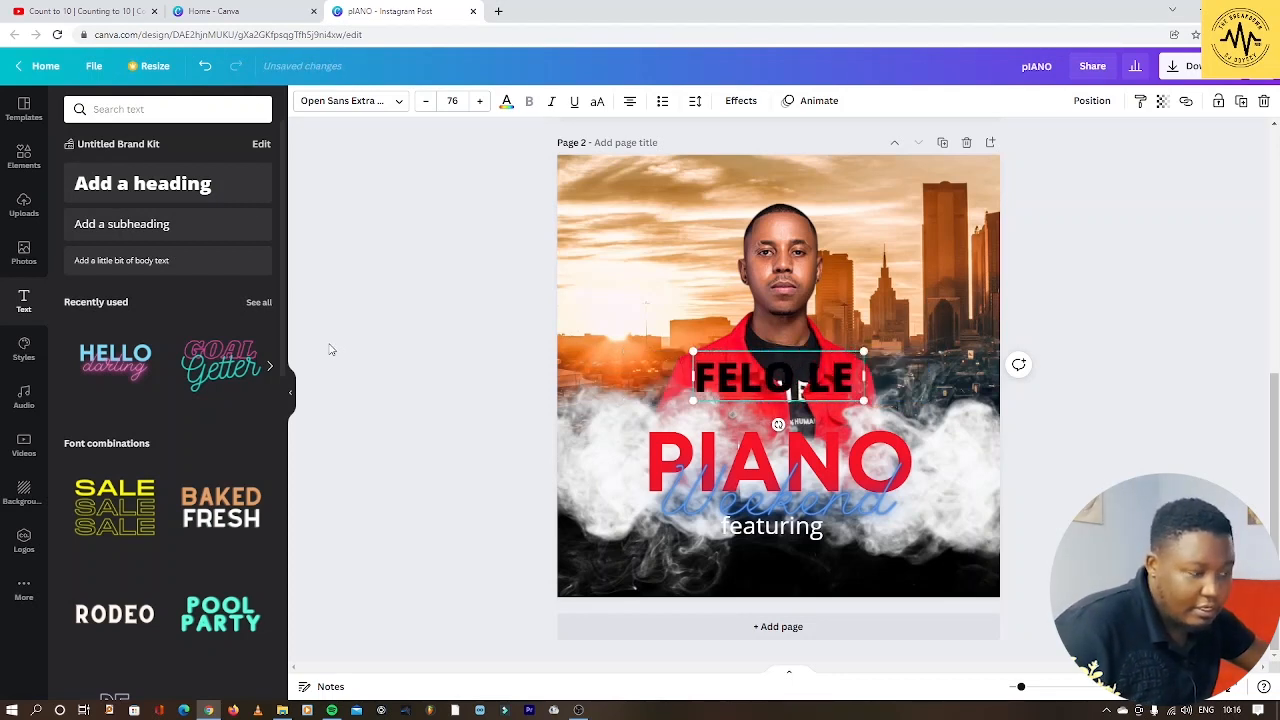
pyautogui.write(' E')
pyautogui.press('BackSpace')
pyautogui.press('BackSpace')
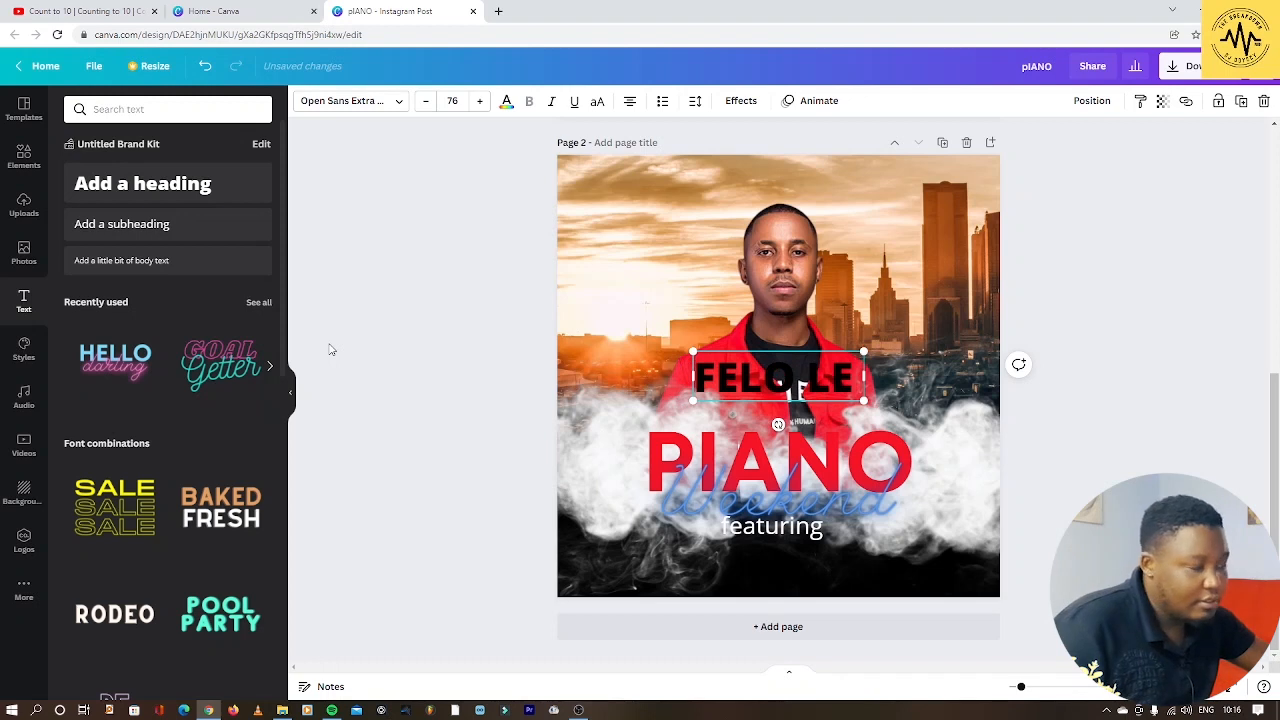
pyautogui.write(' TEE')
pyautogui.click(1106, 300)
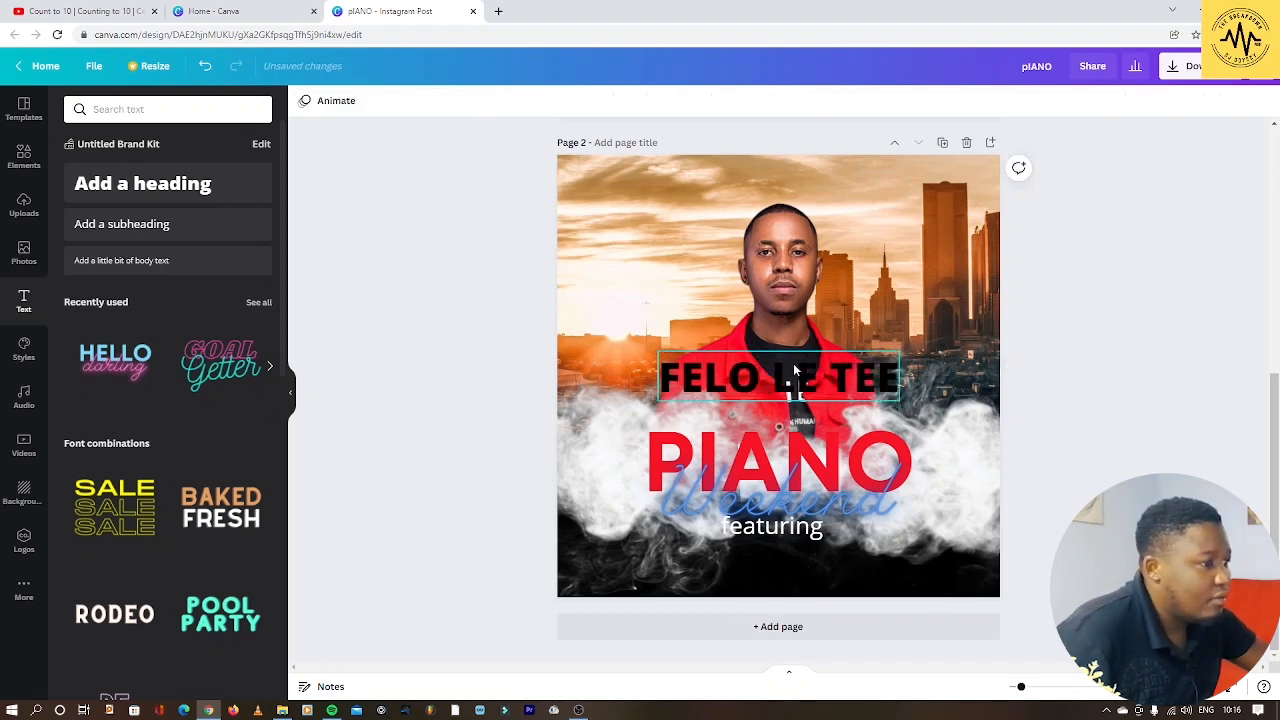
pyautogui.click(793, 365)
pyautogui.moveTo(800, 410); pyautogui.dragTo(820, 538)
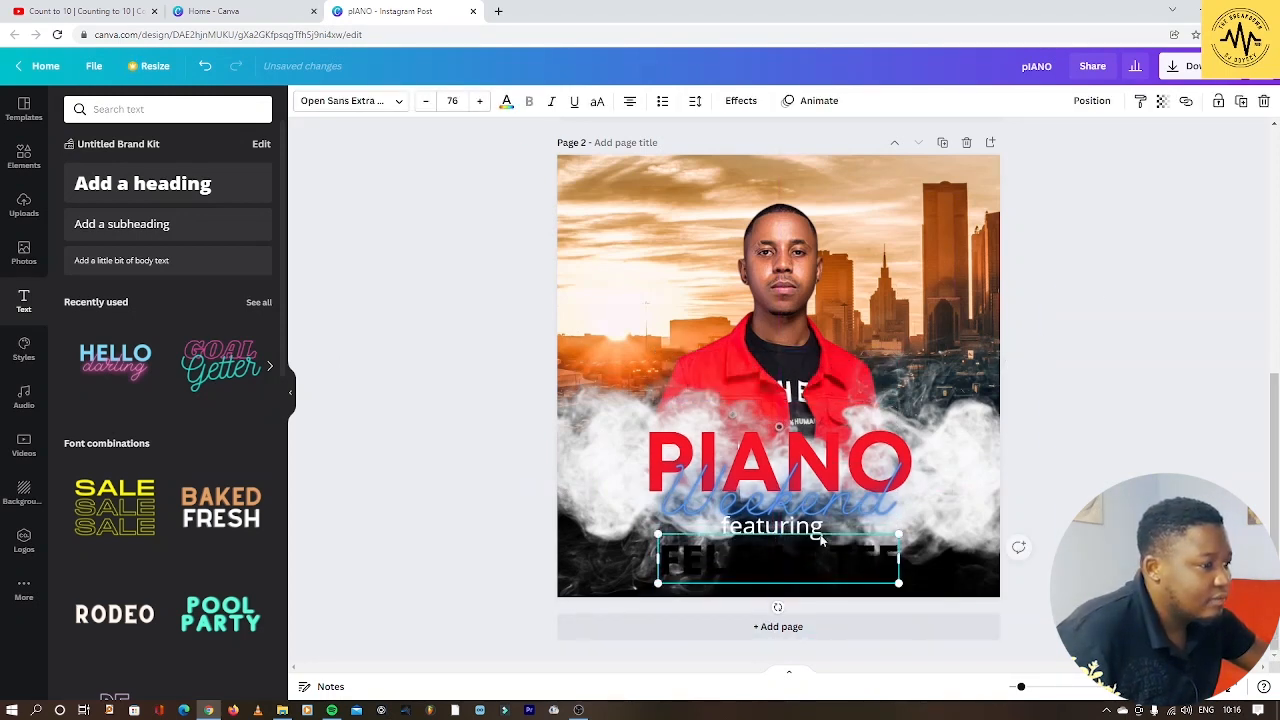
# Colour FELO LE TEE white, tuck it under featuring and centre it horizontally
pyautogui.click(506, 101)
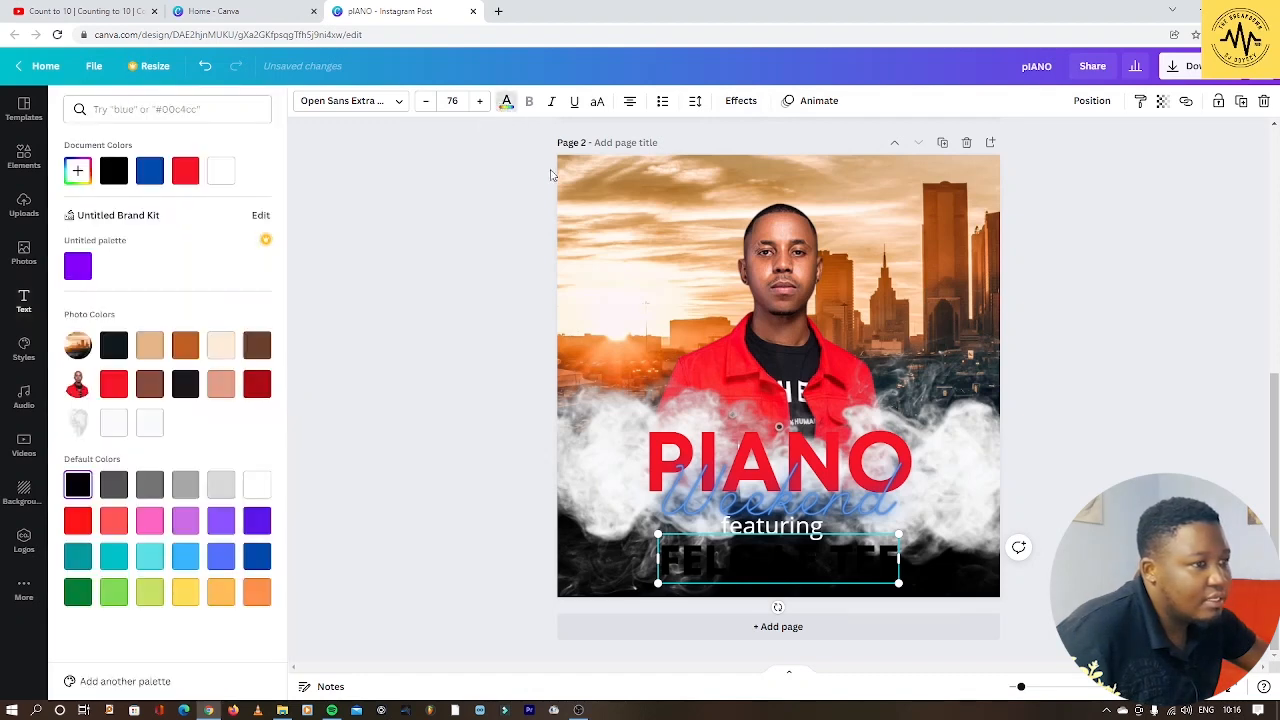
pyautogui.click(155, 428)
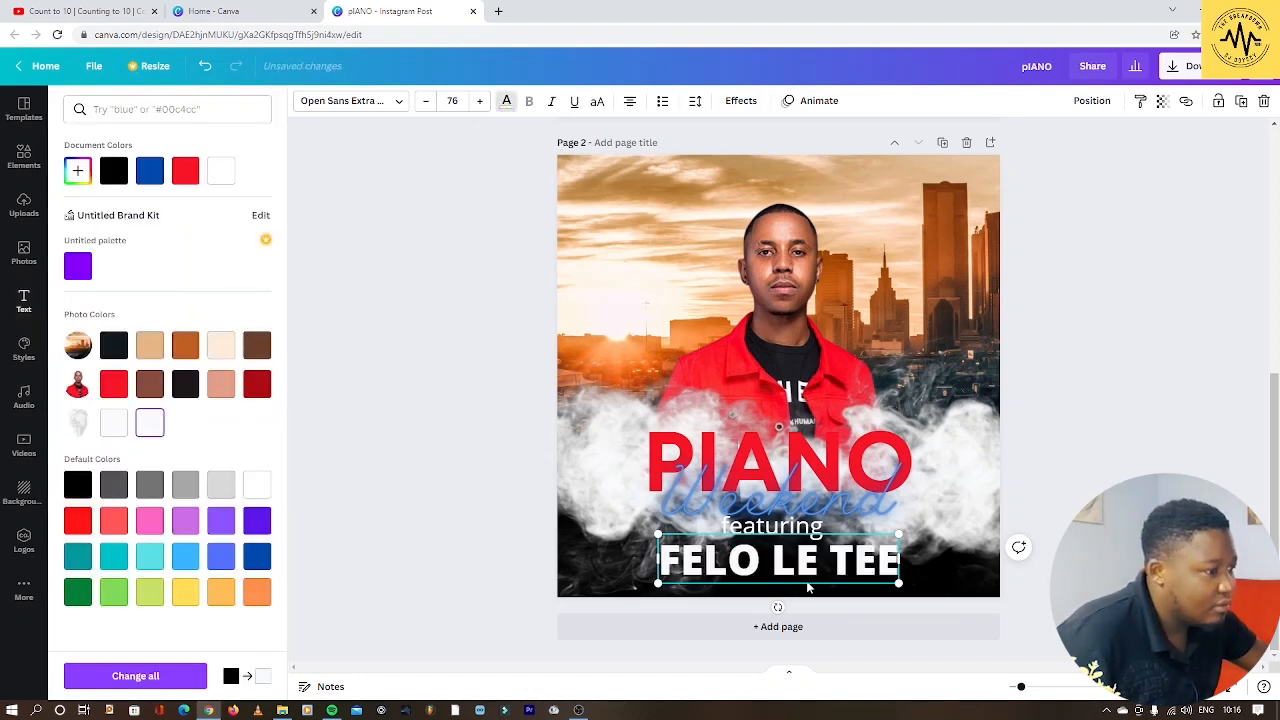
pyautogui.moveTo(806, 566); pyautogui.dragTo(806, 558)
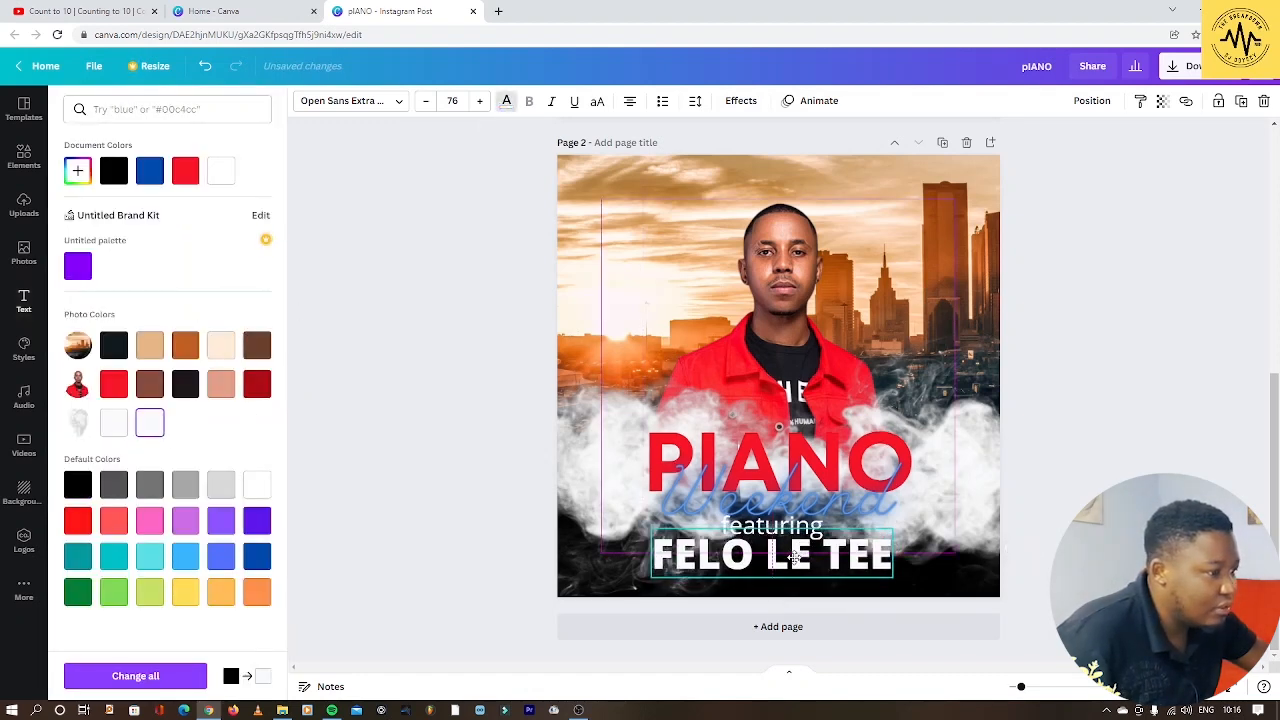
pyautogui.press('Escape')
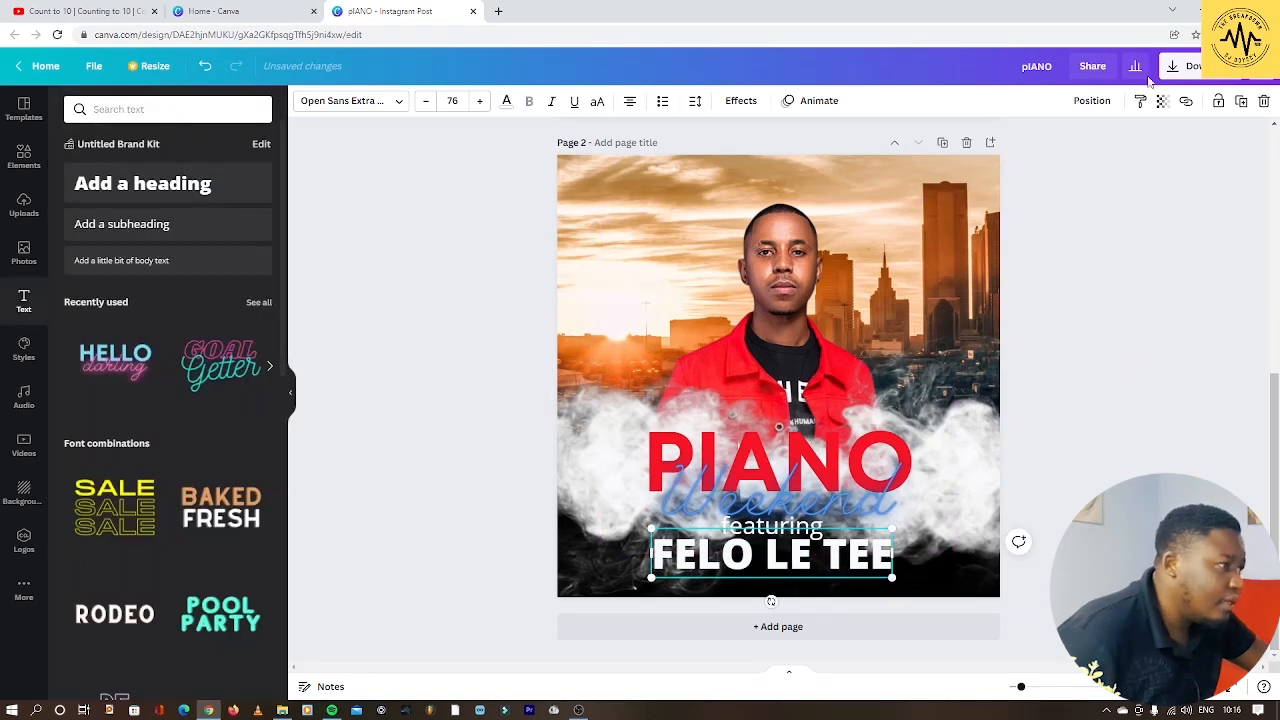
pyautogui.click(1082, 104)
pyautogui.click(1017, 249)
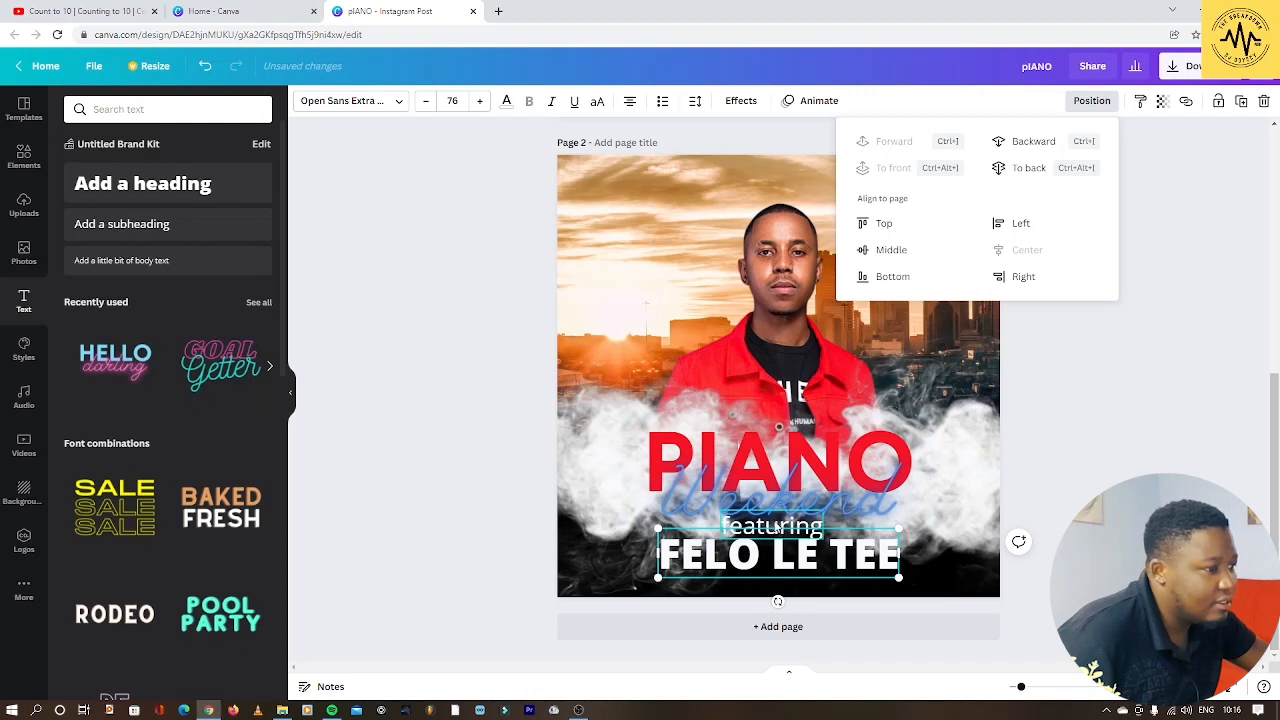
# Centre the featuring line horizontally on the page
pyautogui.click(779, 540)
pyautogui.click(775, 530)
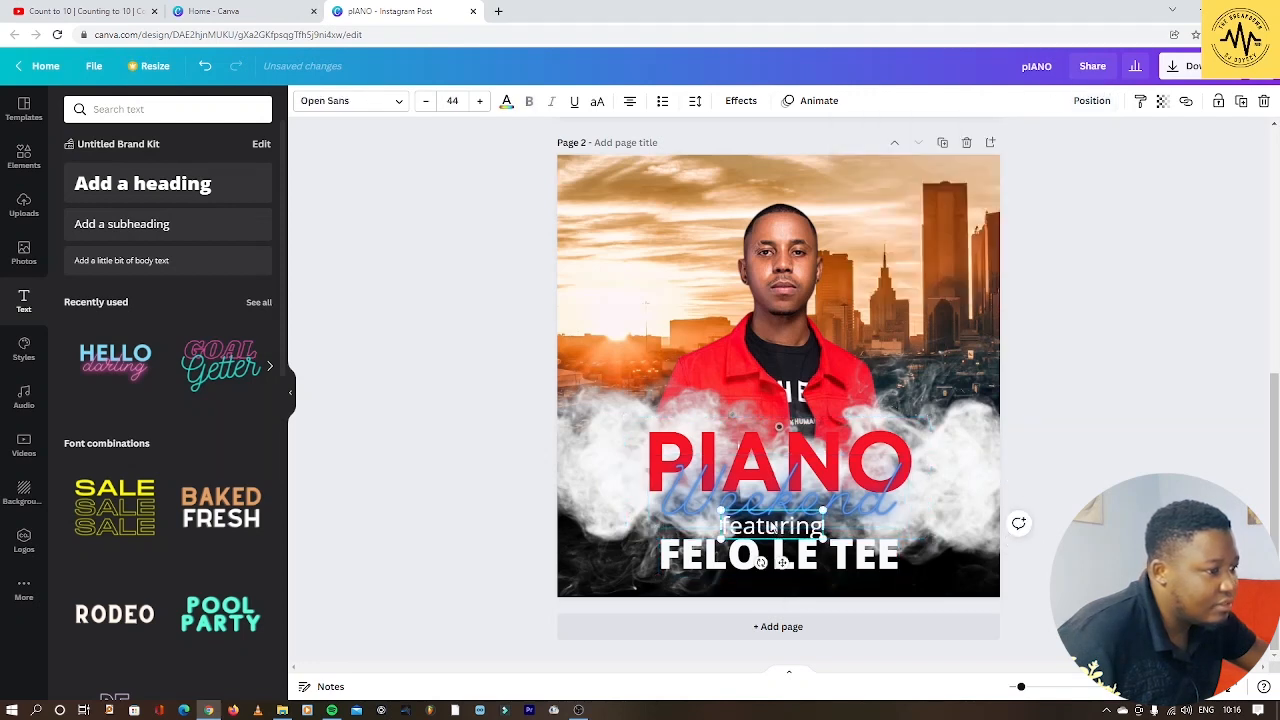
pyautogui.click(1092, 100)
pyautogui.click(1033, 253)
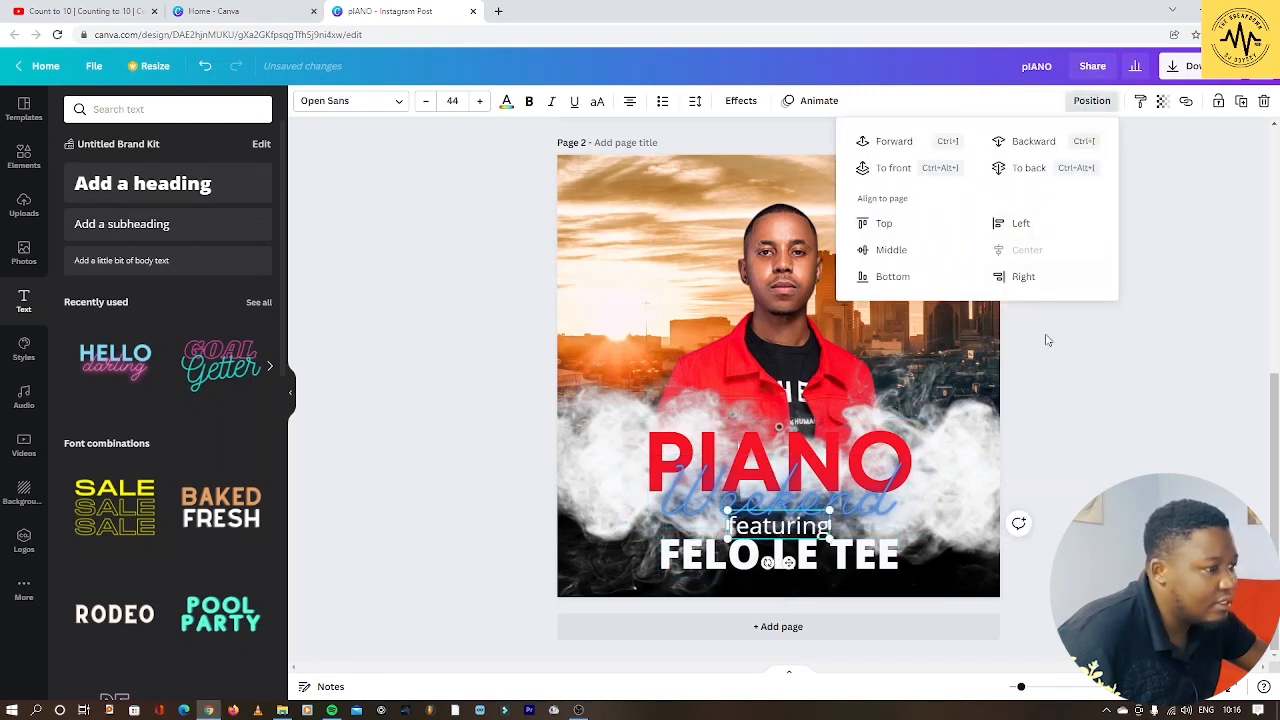
pyautogui.click(1050, 390)
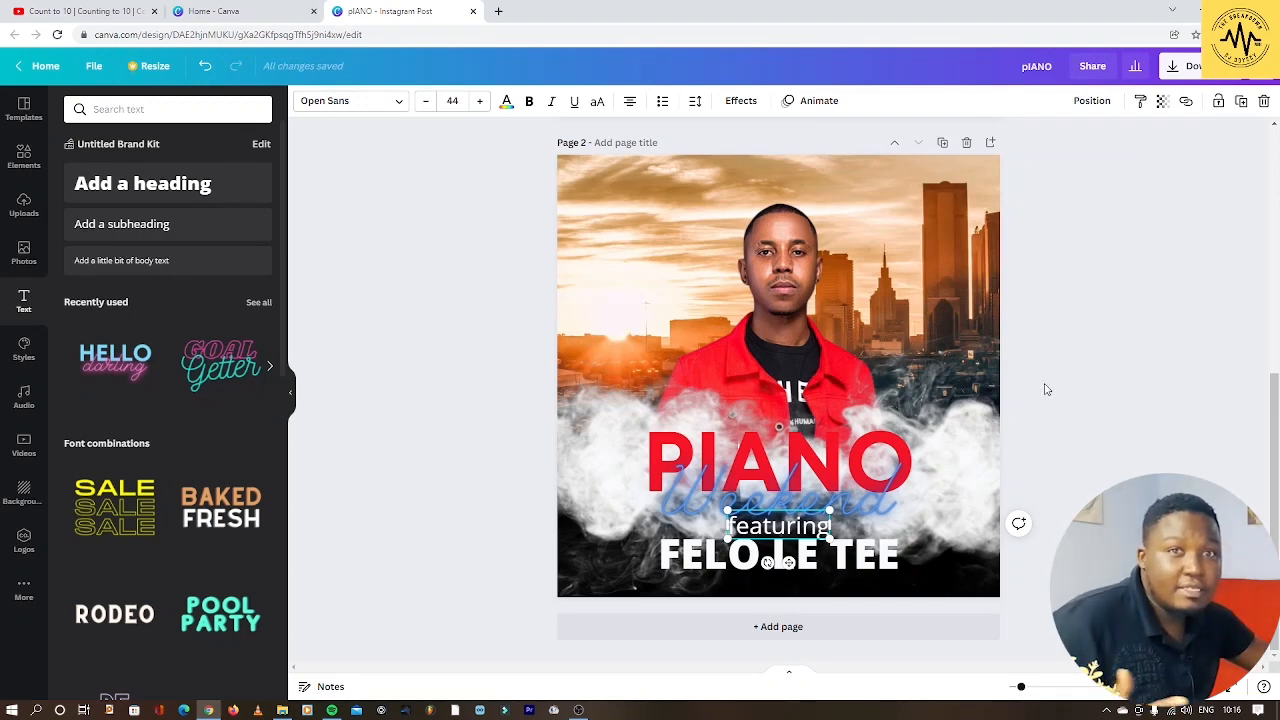
pyautogui.click(1106, 340)
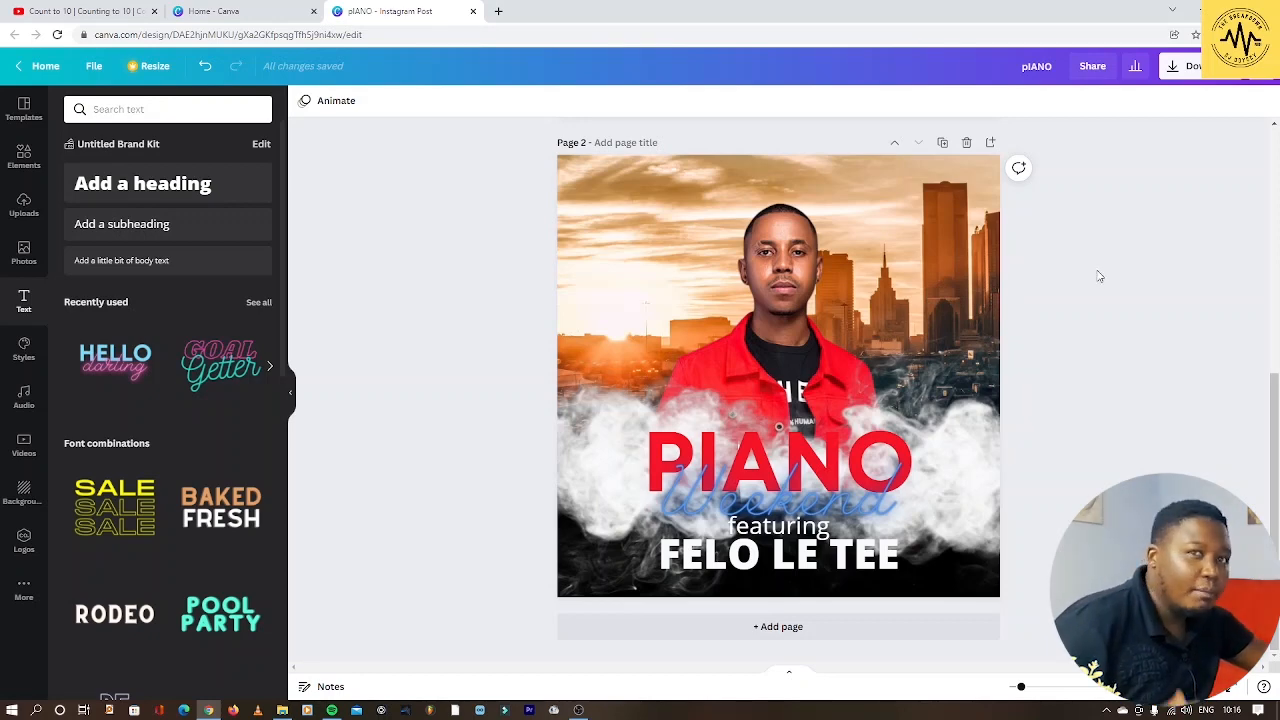
# Duplicate page 2 into an identical page 3, ready for the Styles panel
pyautogui.click(942, 142)
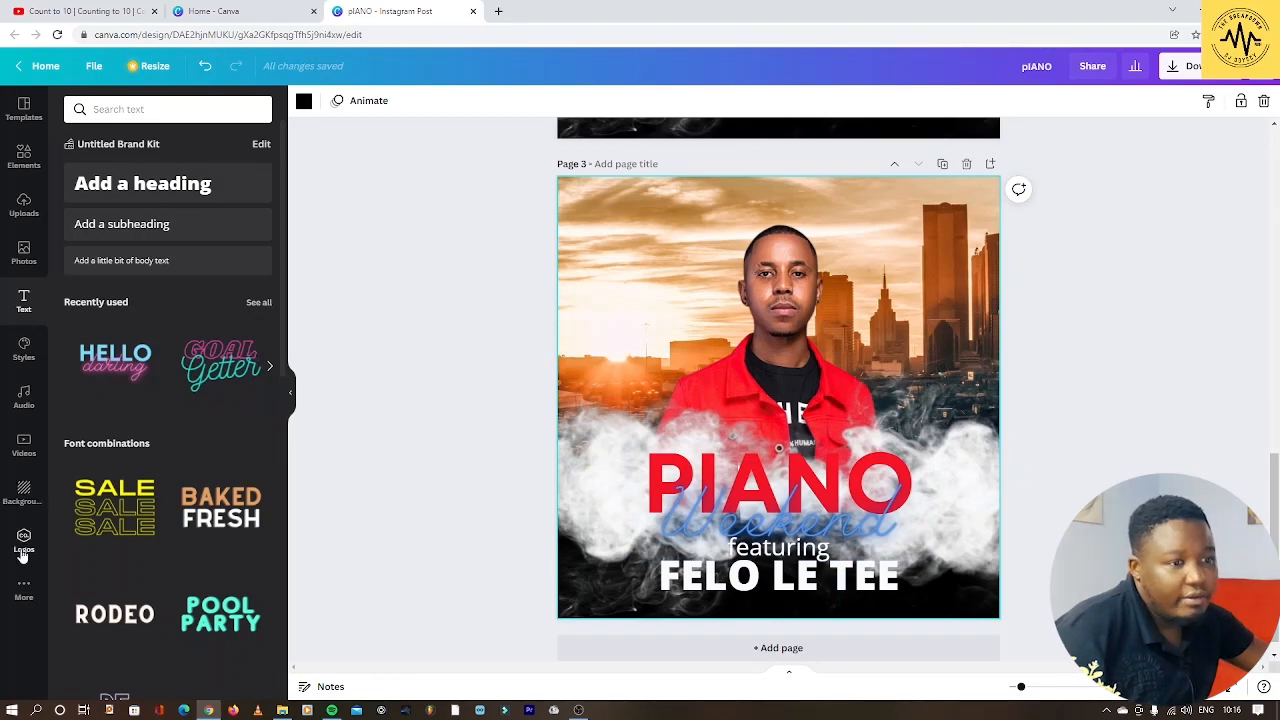
pyautogui.click(25, 346)
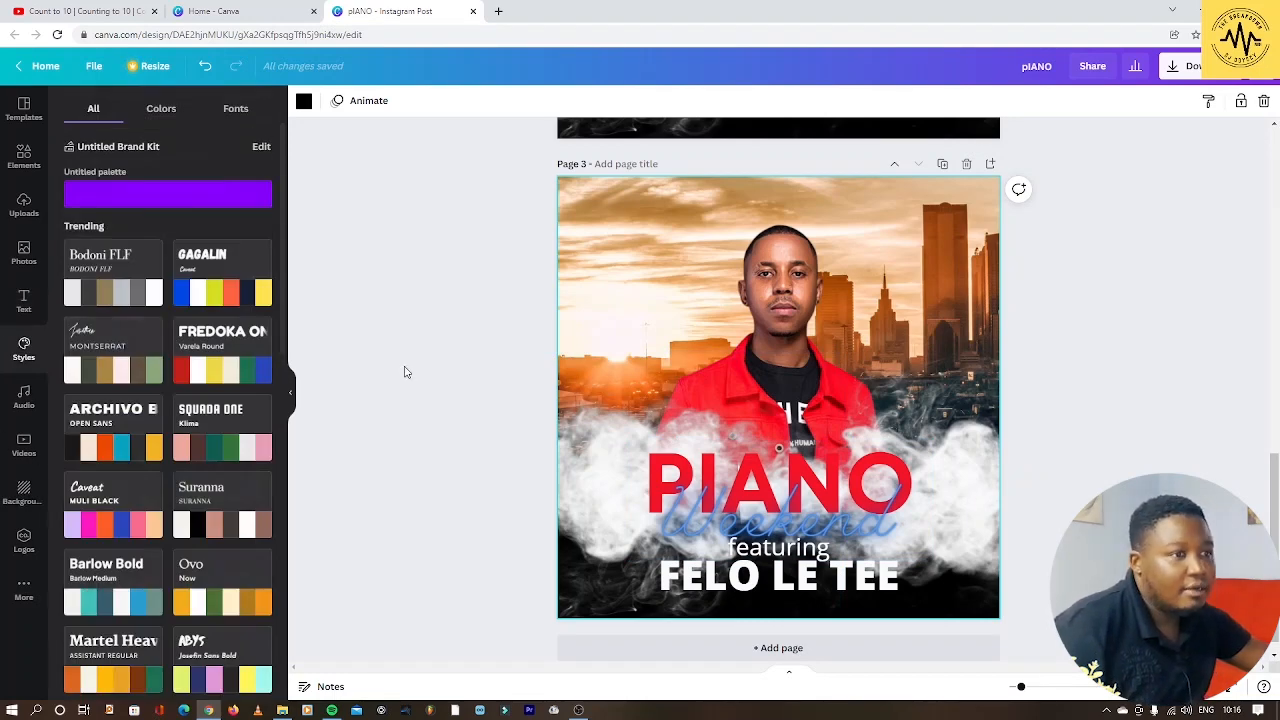
# Browse the Styles panel's Colors, Fonts and combined All views
pyautogui.click(160, 110)
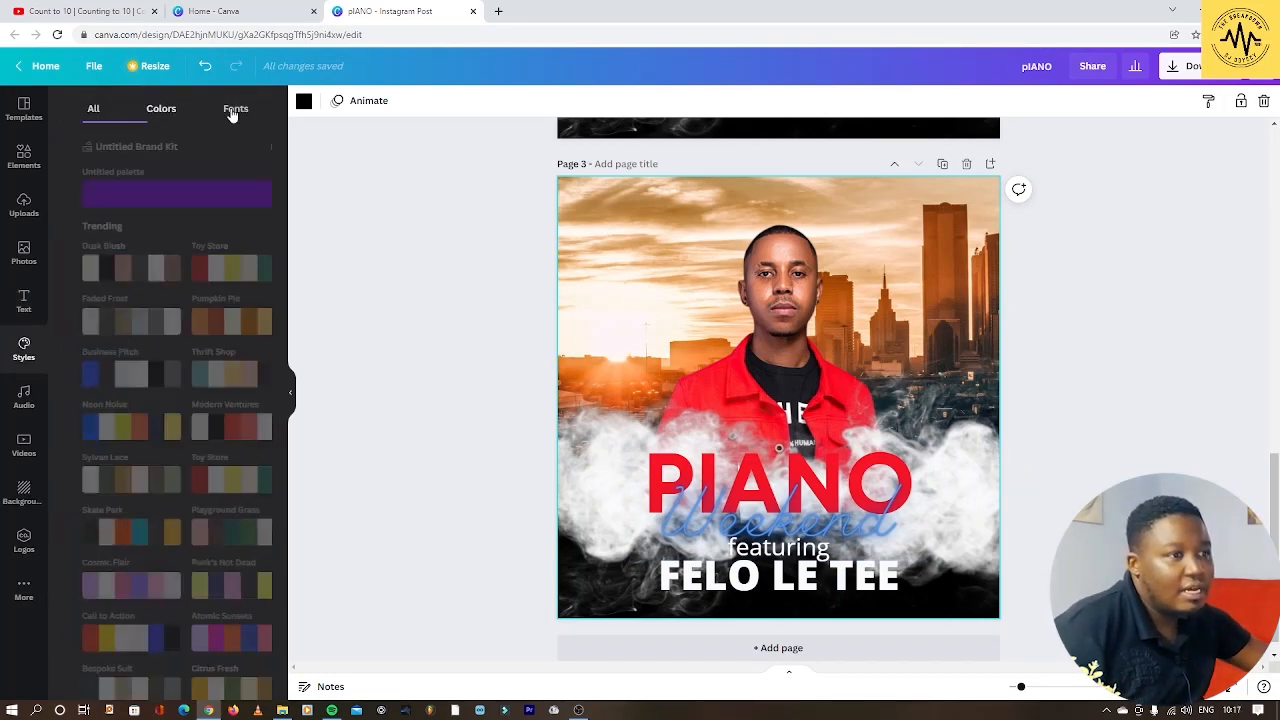
pyautogui.click(249, 113)
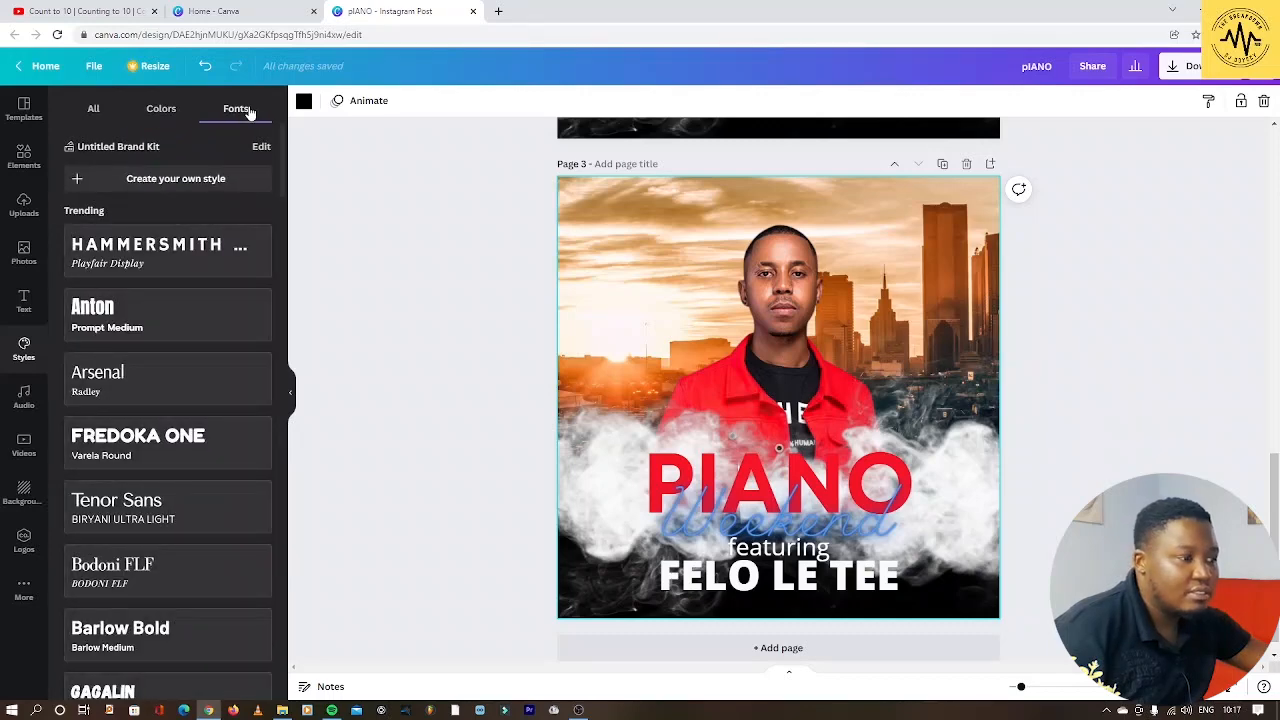
pyautogui.click(93, 110)
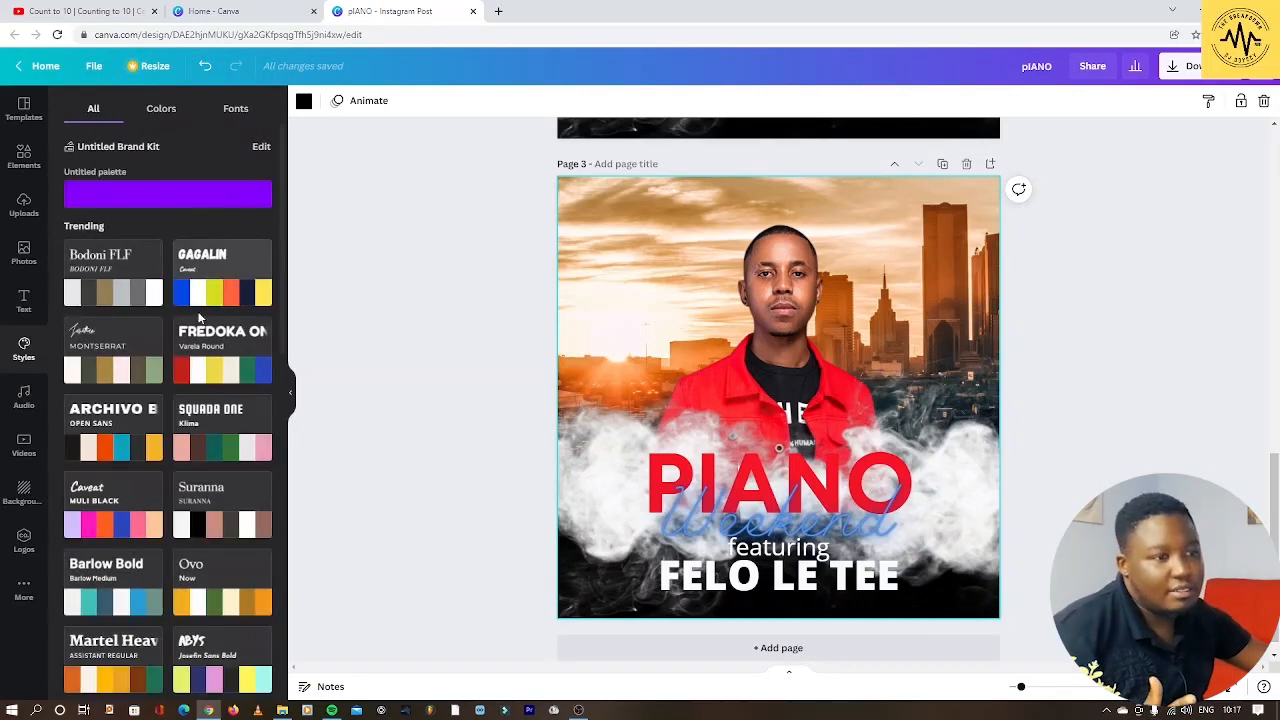
pyautogui.scroll(-5, 140, 537)
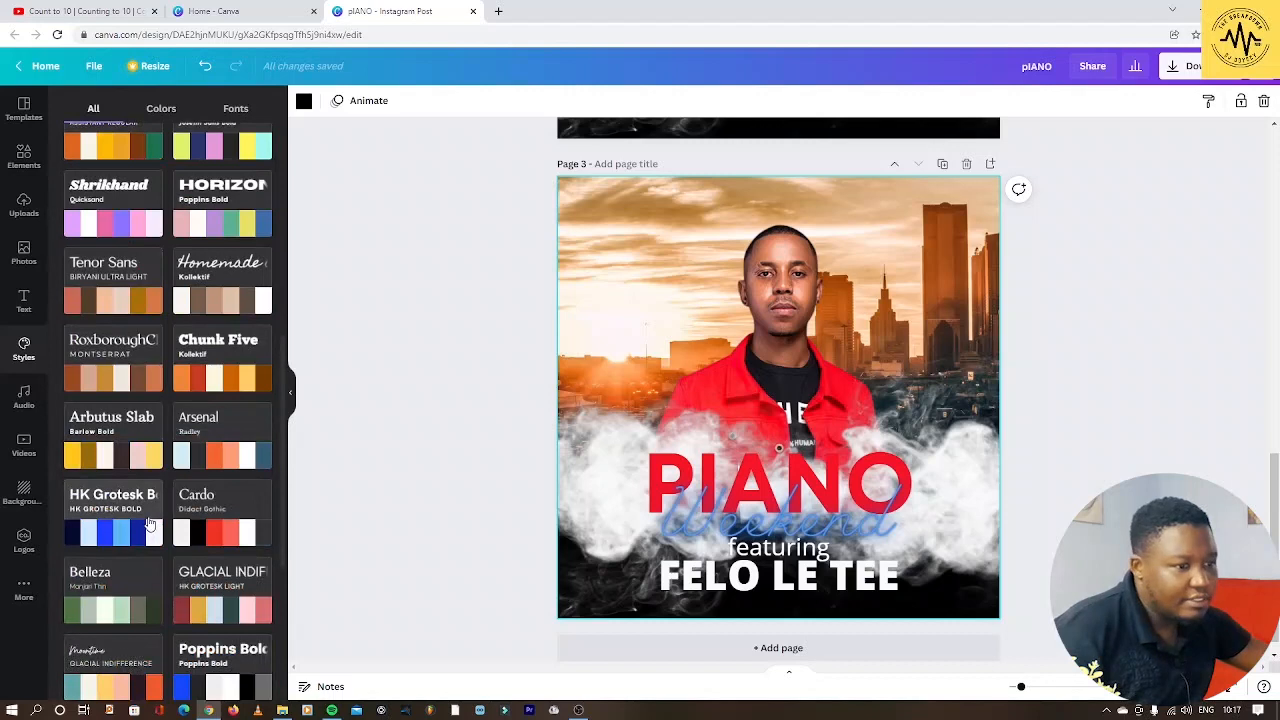
pyautogui.scroll(-1, 130, 515)
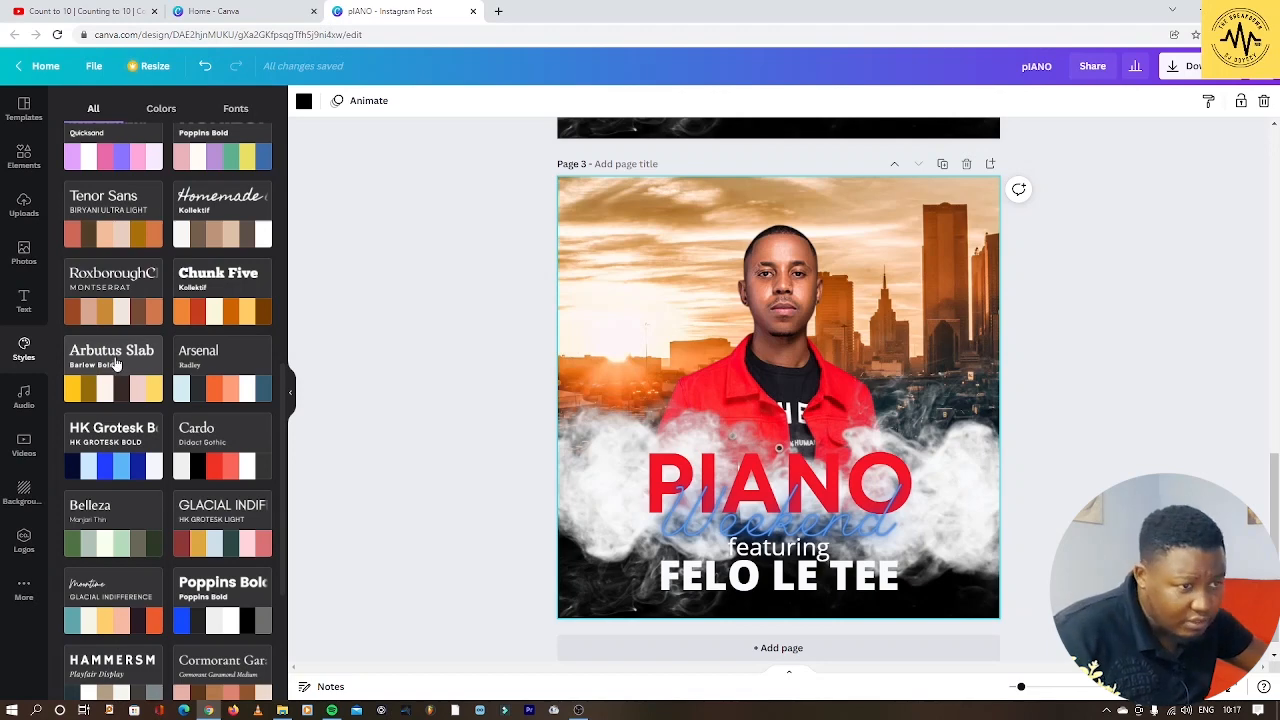
# Apply the Arbutus Slab style to page 3 and shuffle its colours four times
pyautogui.click(112, 387)
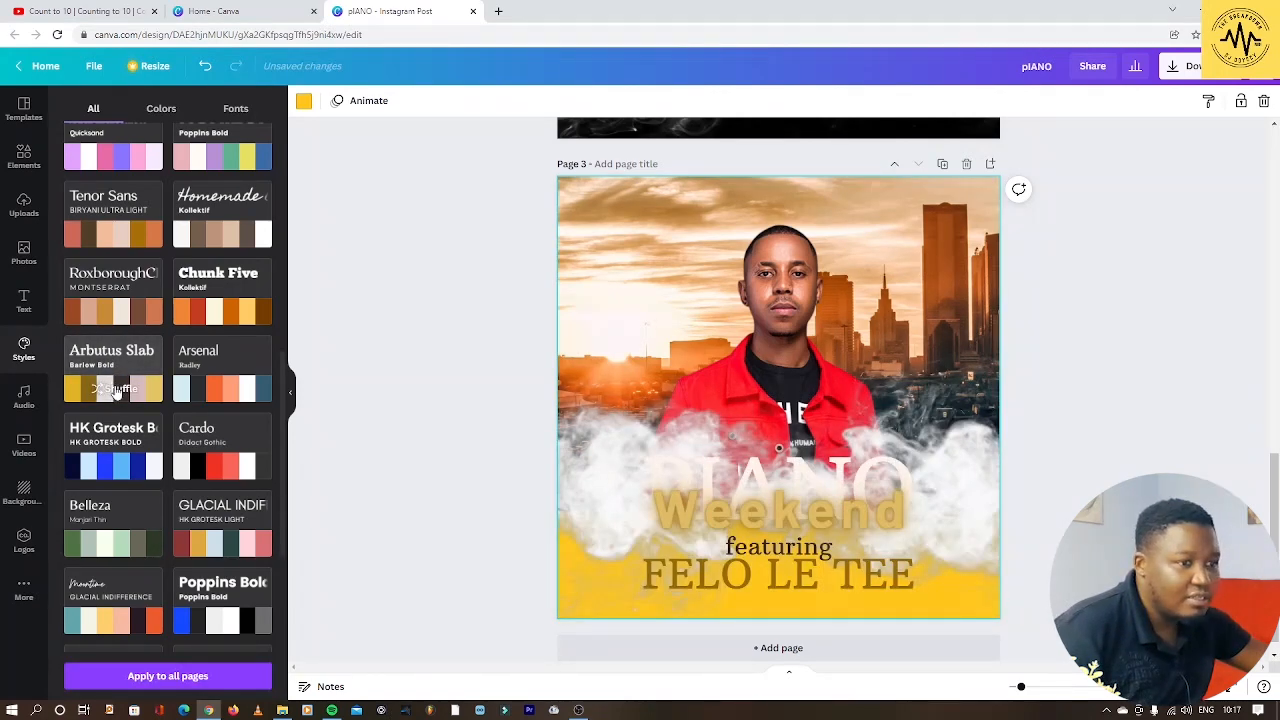
pyautogui.click(115, 390)
pyautogui.click(115, 390)
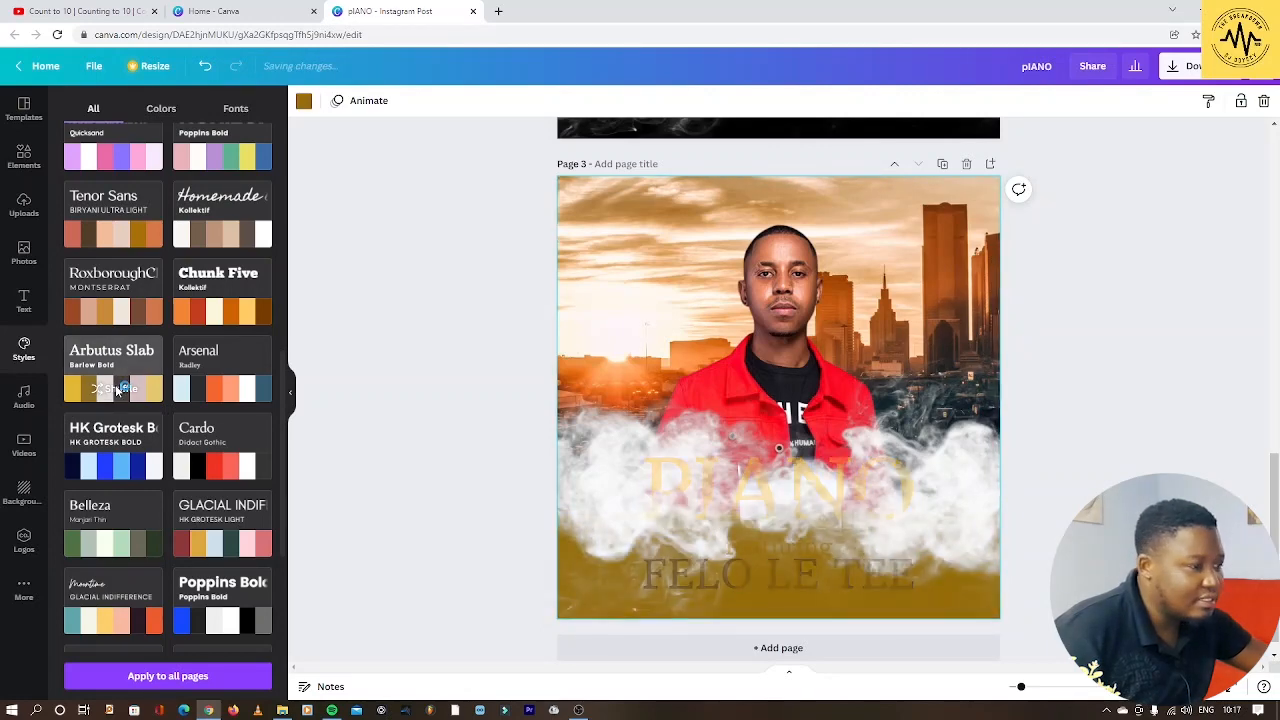
pyautogui.click(115, 390)
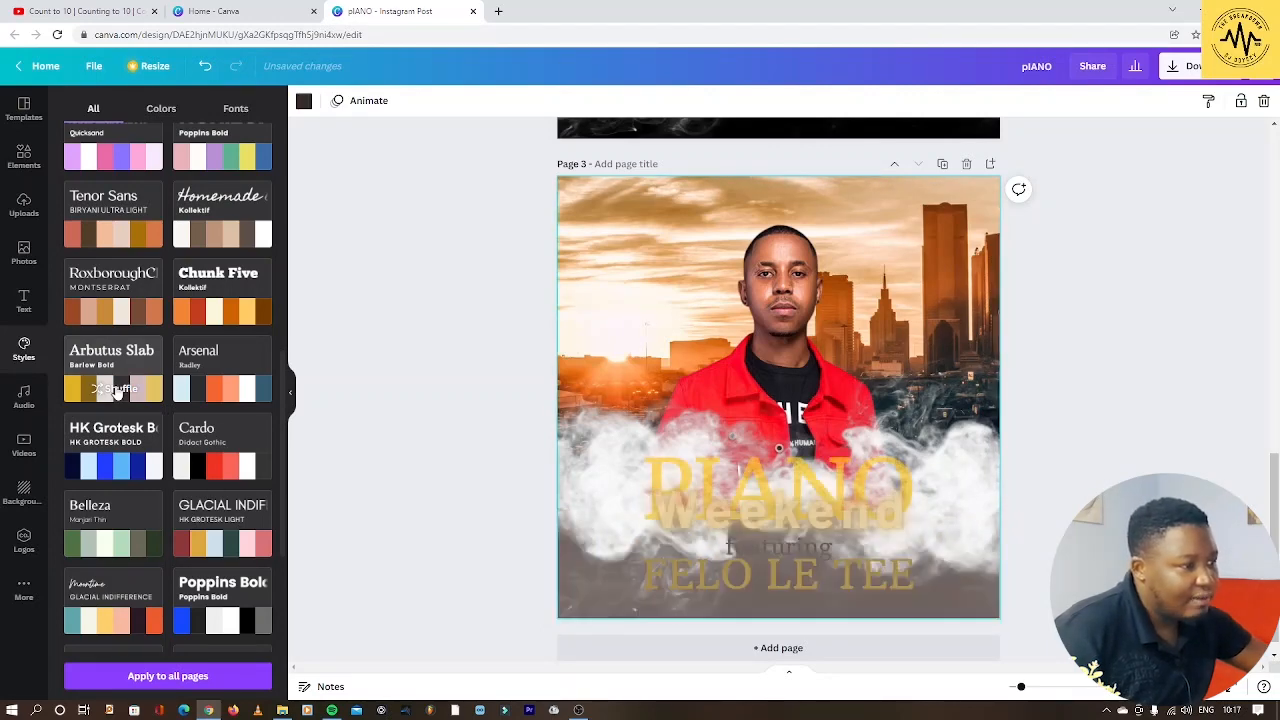
pyautogui.click(115, 390)
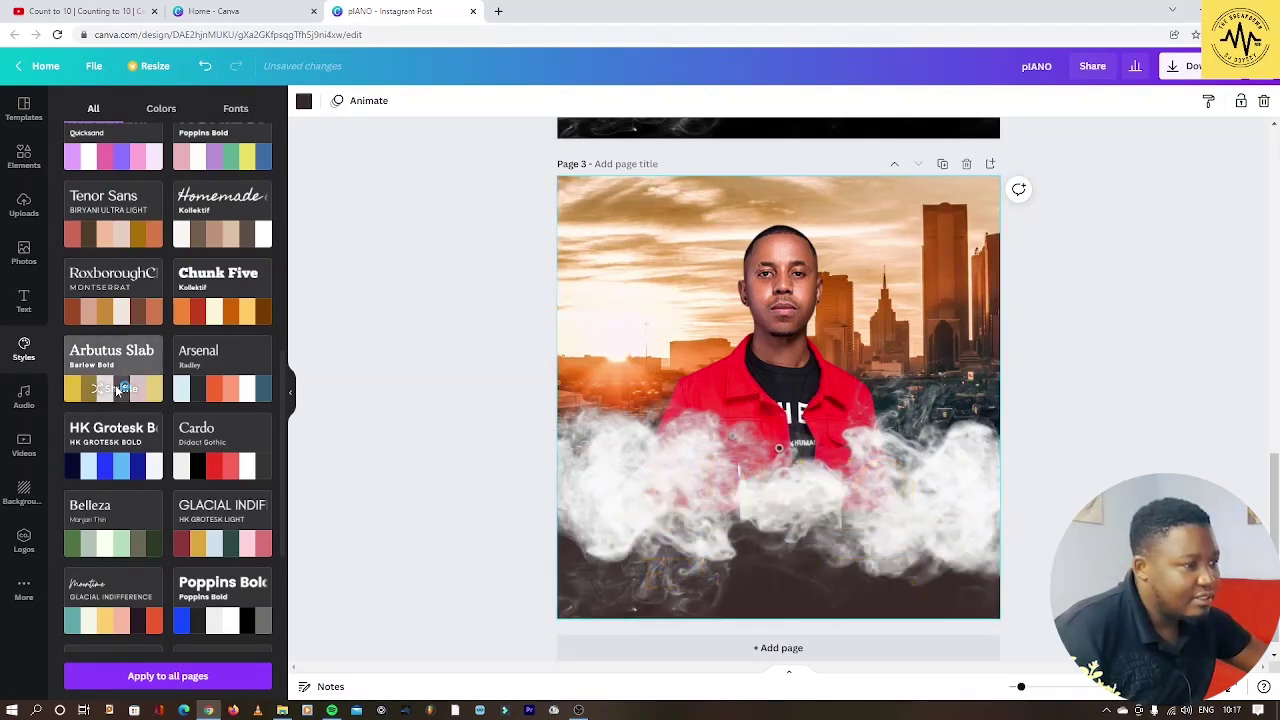
# Try the Arsenal style with two colour shuffles, then settle on the Cardo style
pyautogui.click(222, 386)
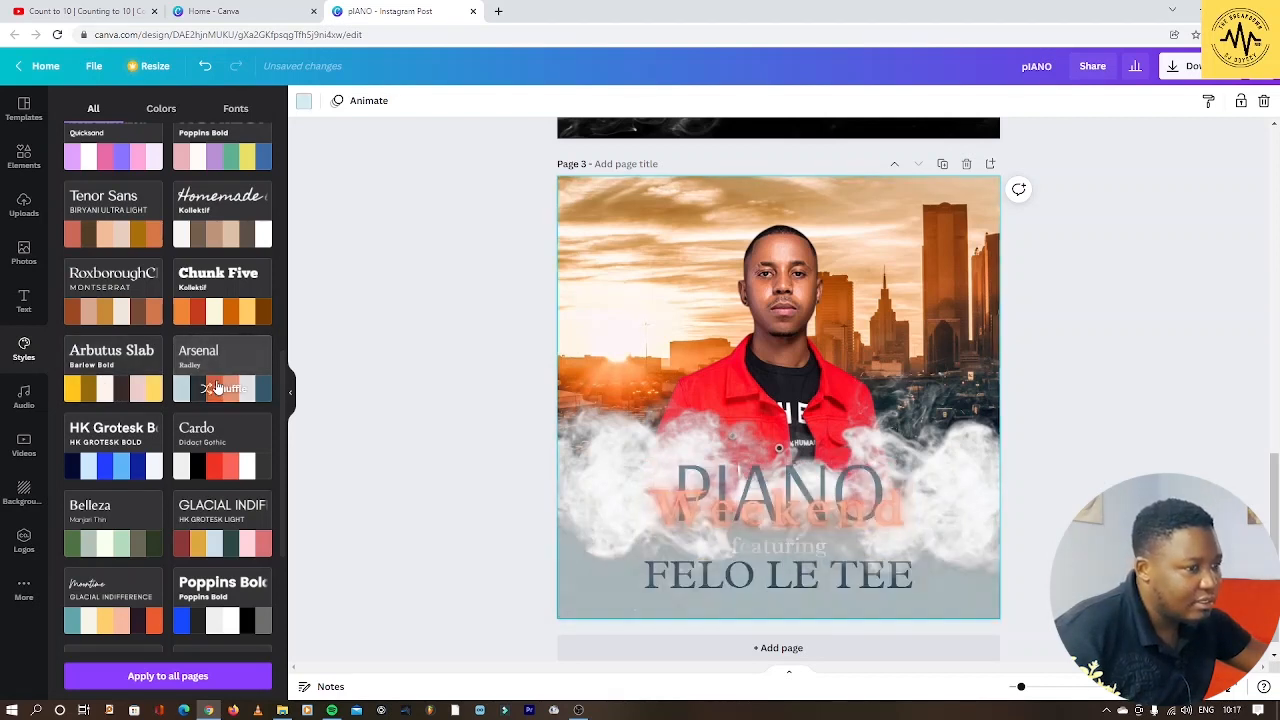
pyautogui.click(215, 388)
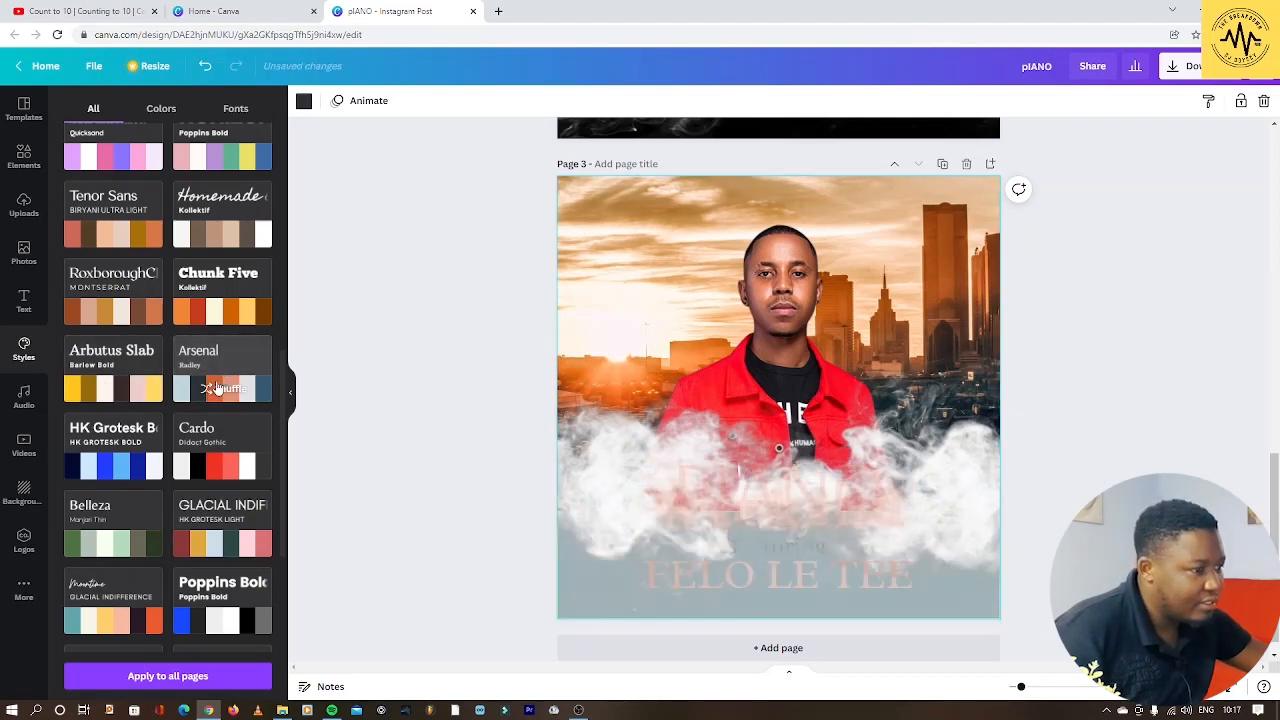
pyautogui.click(217, 390)
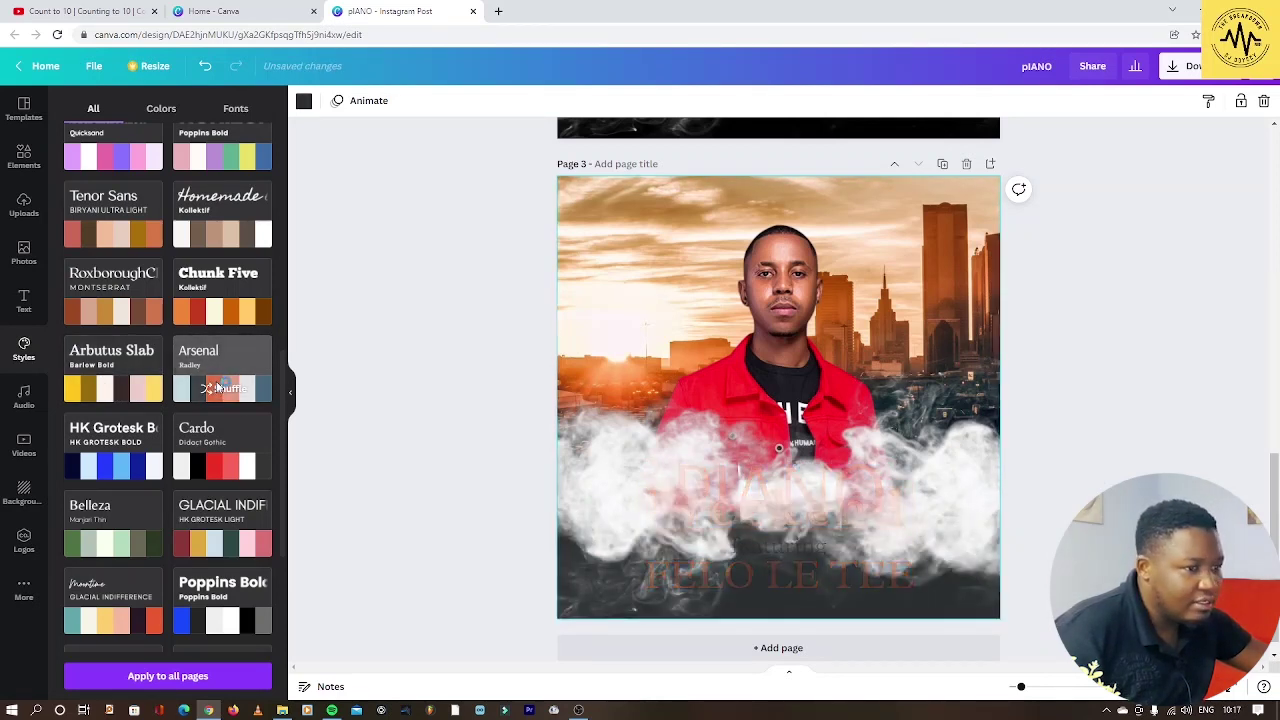
pyautogui.click(218, 466)
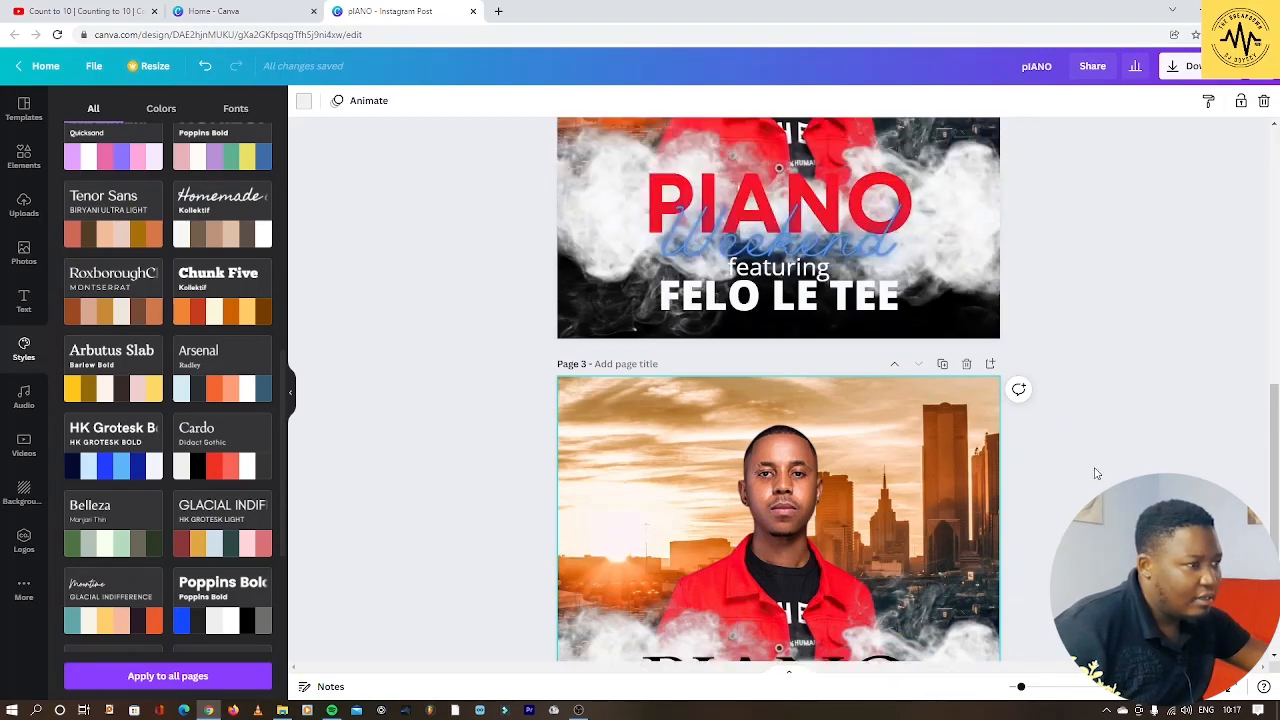
pyautogui.scroll(5, 1095, 472)
pyautogui.scroll(-3, 1095, 472)
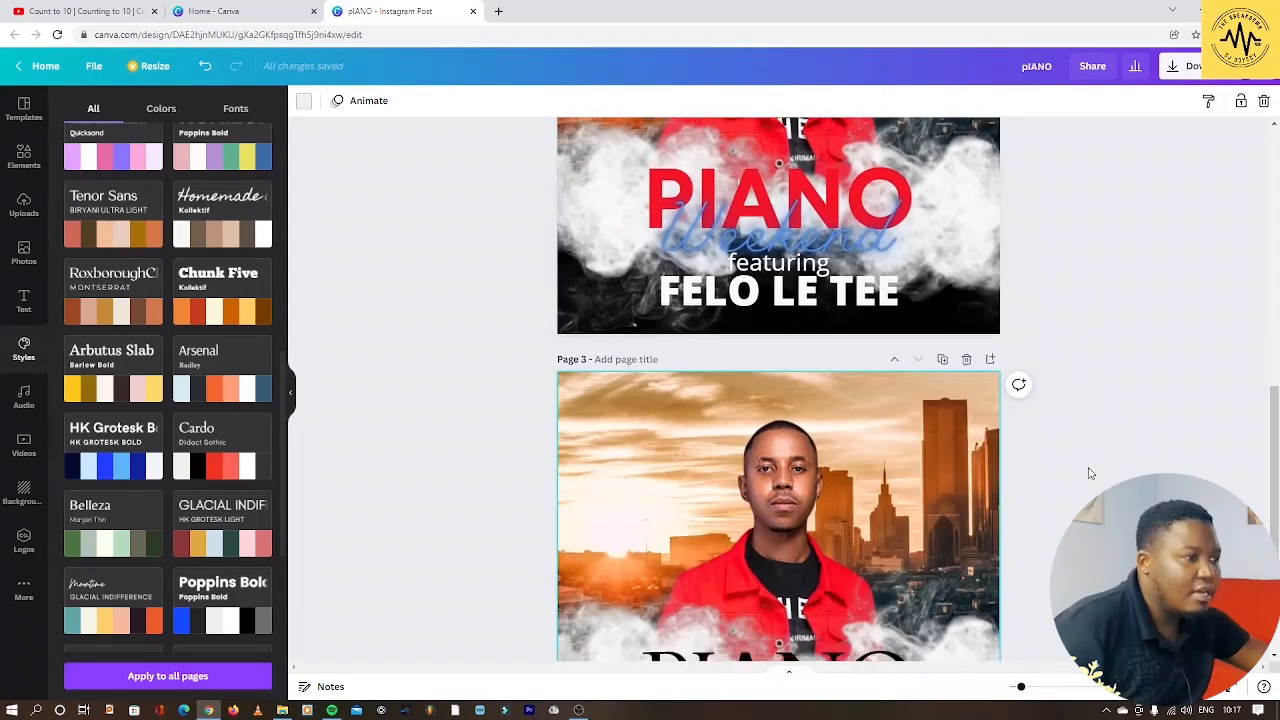
pyautogui.scroll(-2, 1093, 473)
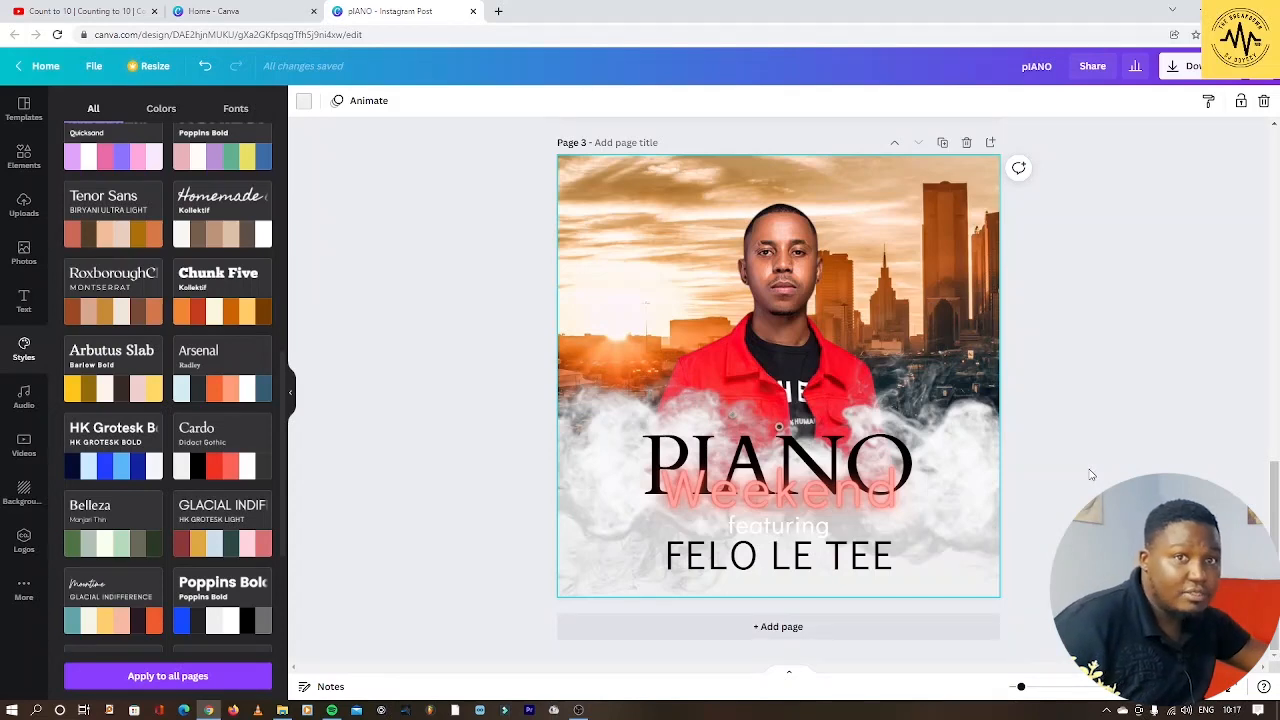